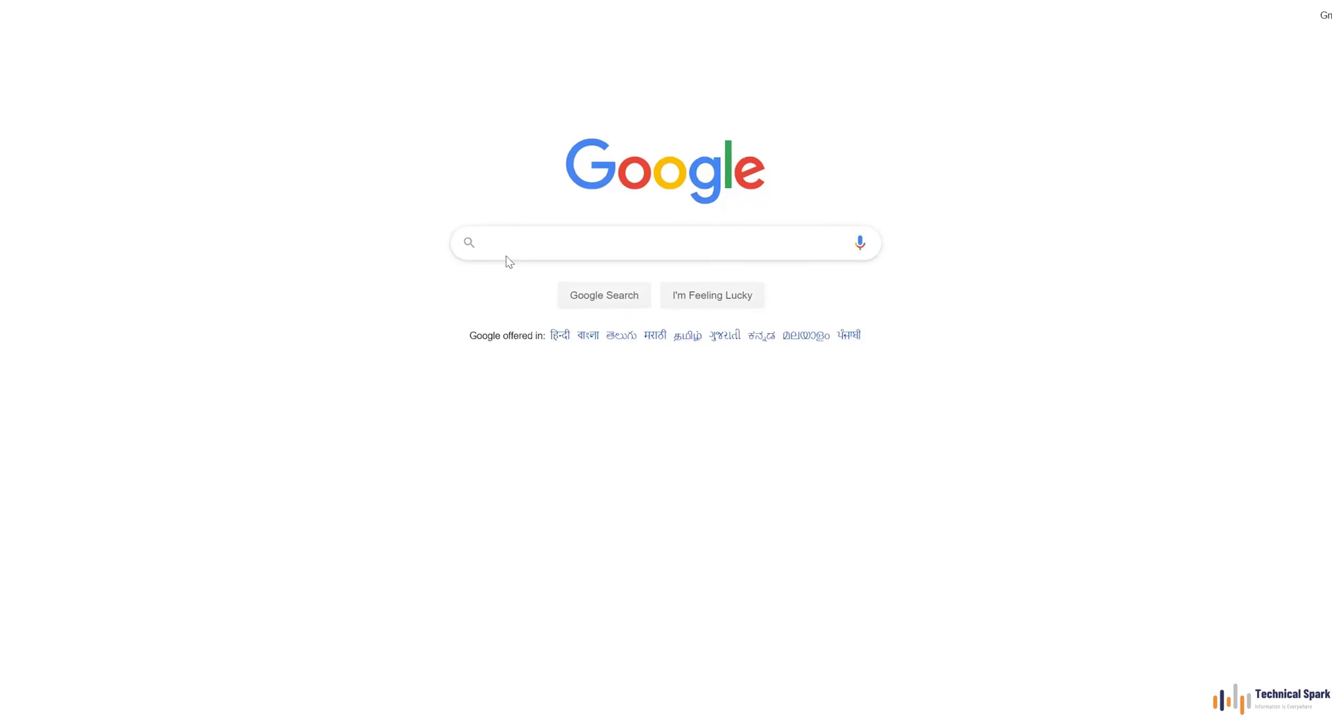
Search Google for Recuva and open the ccleaner.com page comparing its free and paid editions.
{"action": "type", "text": "Recuva"}
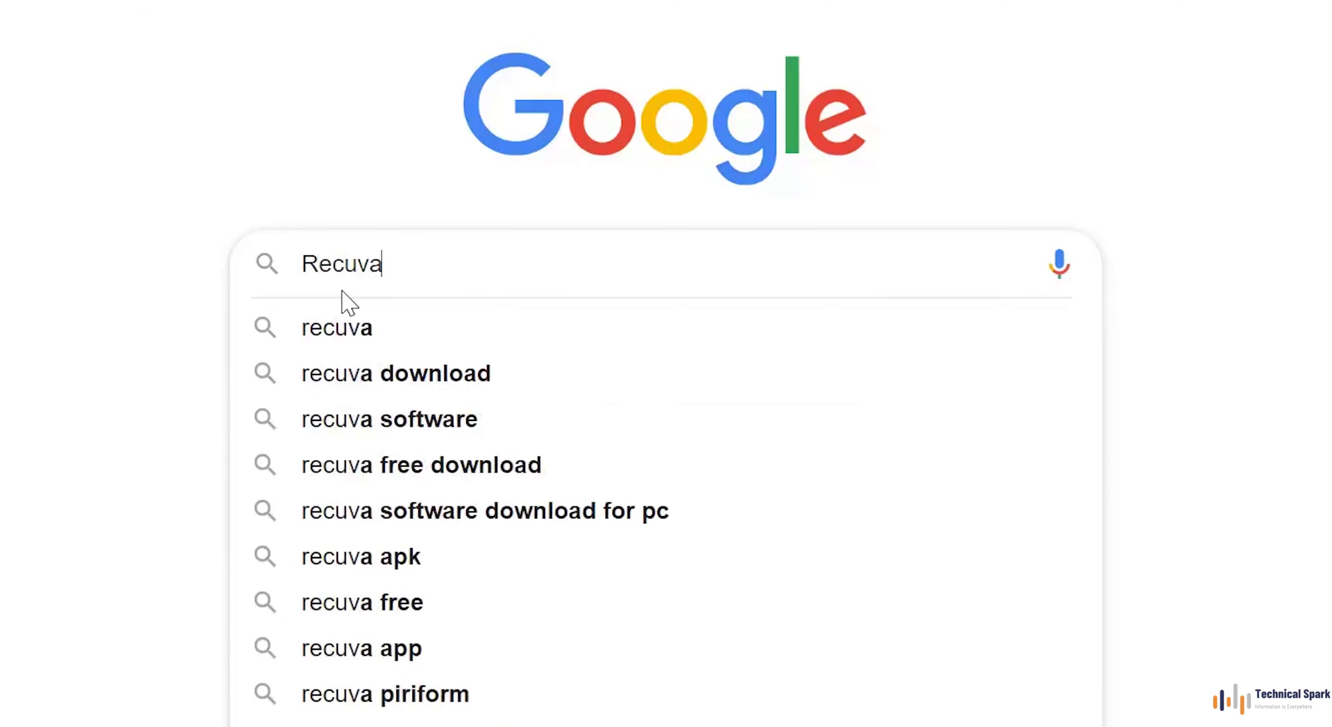
{"action": "key", "text": "Return"}
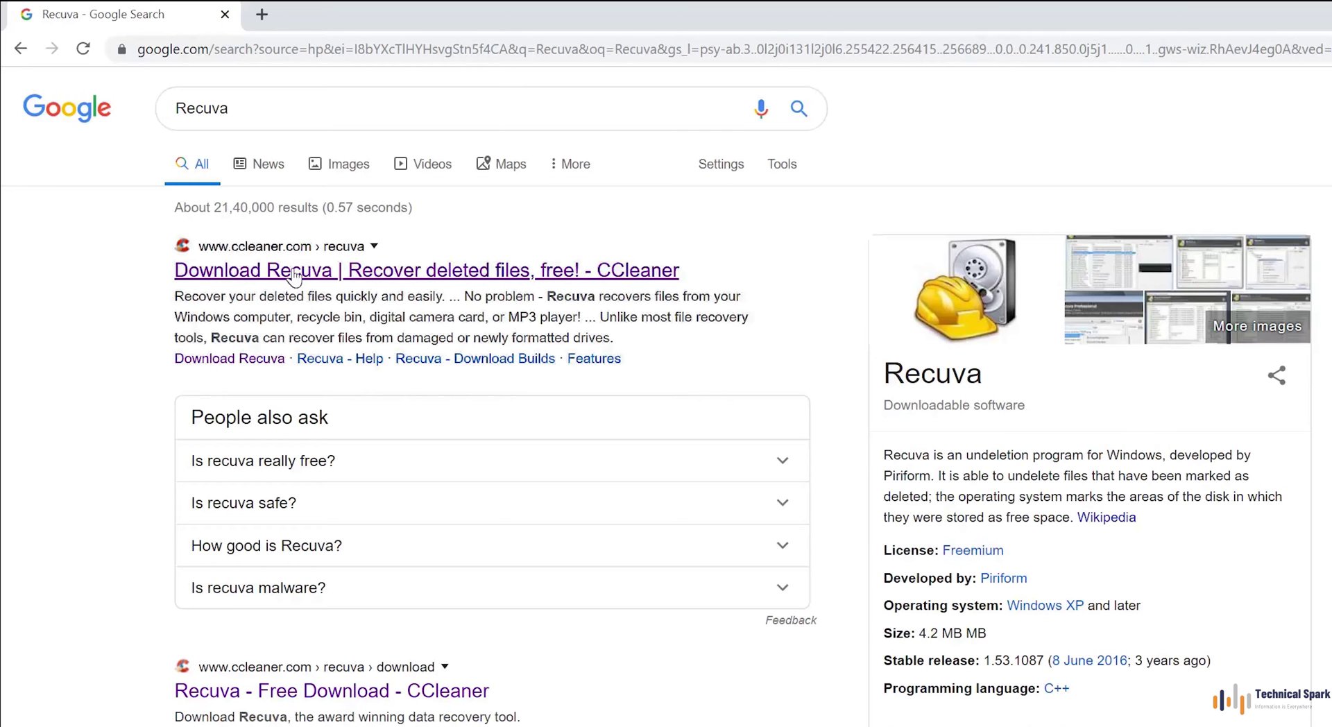
{"action": "left_click", "coordinate": [342, 274]}
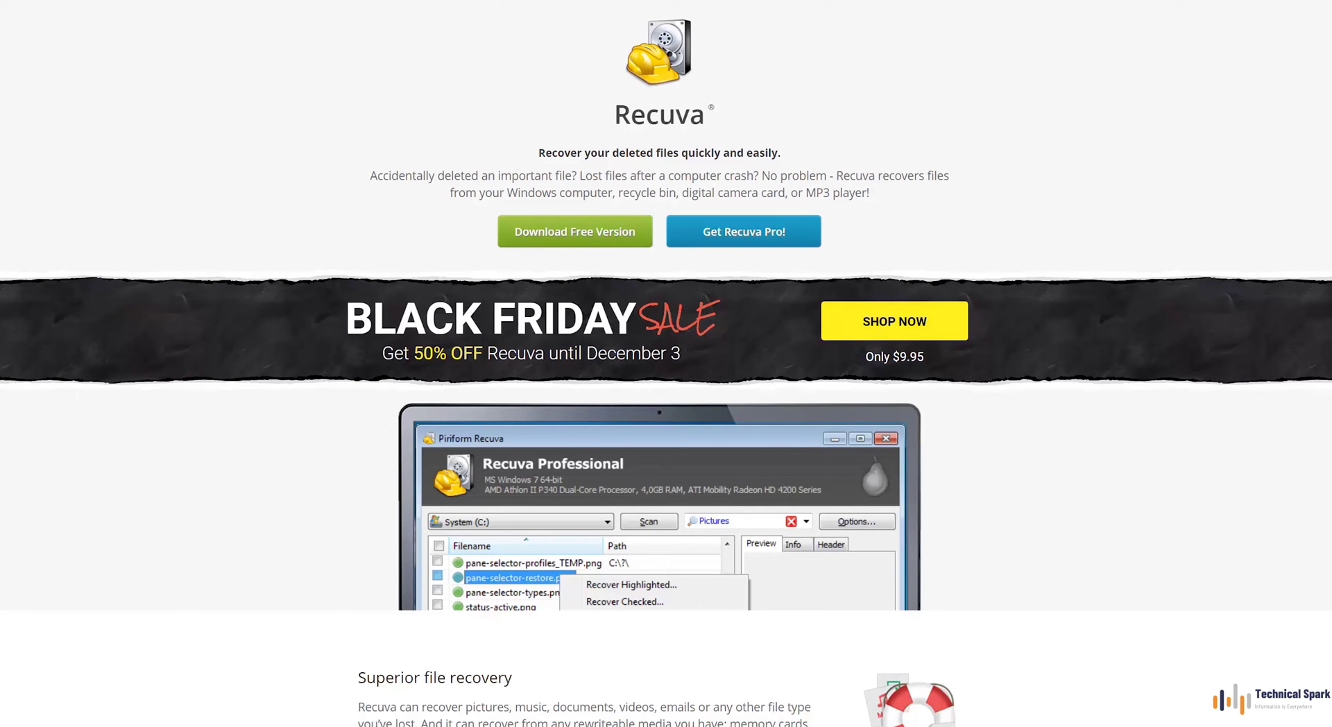
{"action": "left_click", "coordinate": [562, 239]}
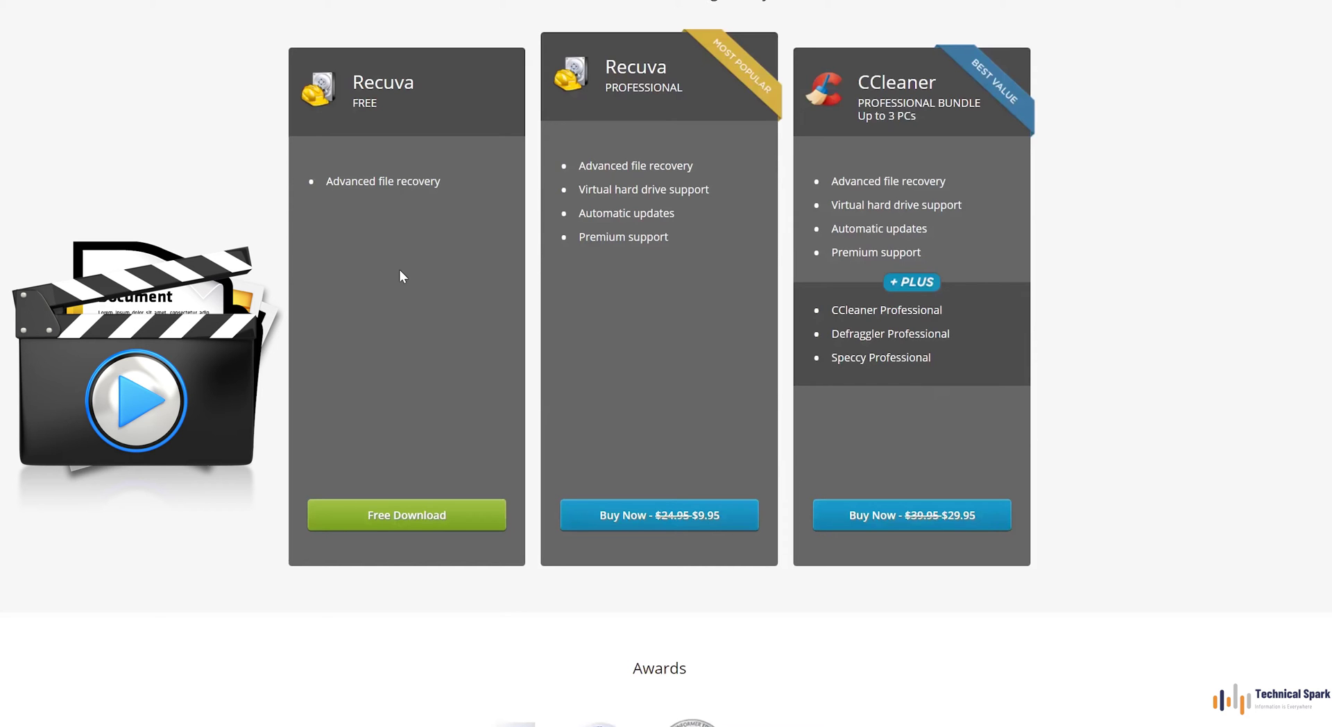
Download the free Recuva installer, rcsetup153.exe, and open its download options.
{"action": "left_click", "coordinate": [376, 532]}
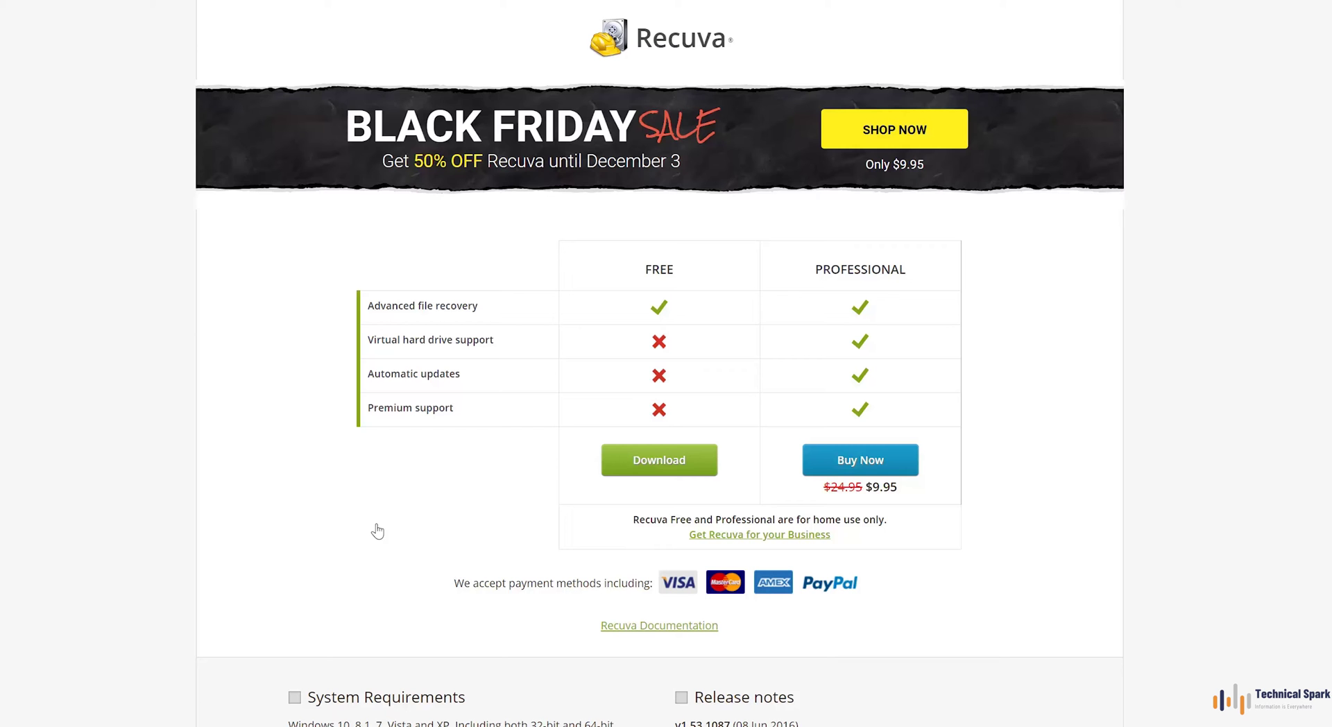
{"action": "left_click", "coordinate": [639, 467]}
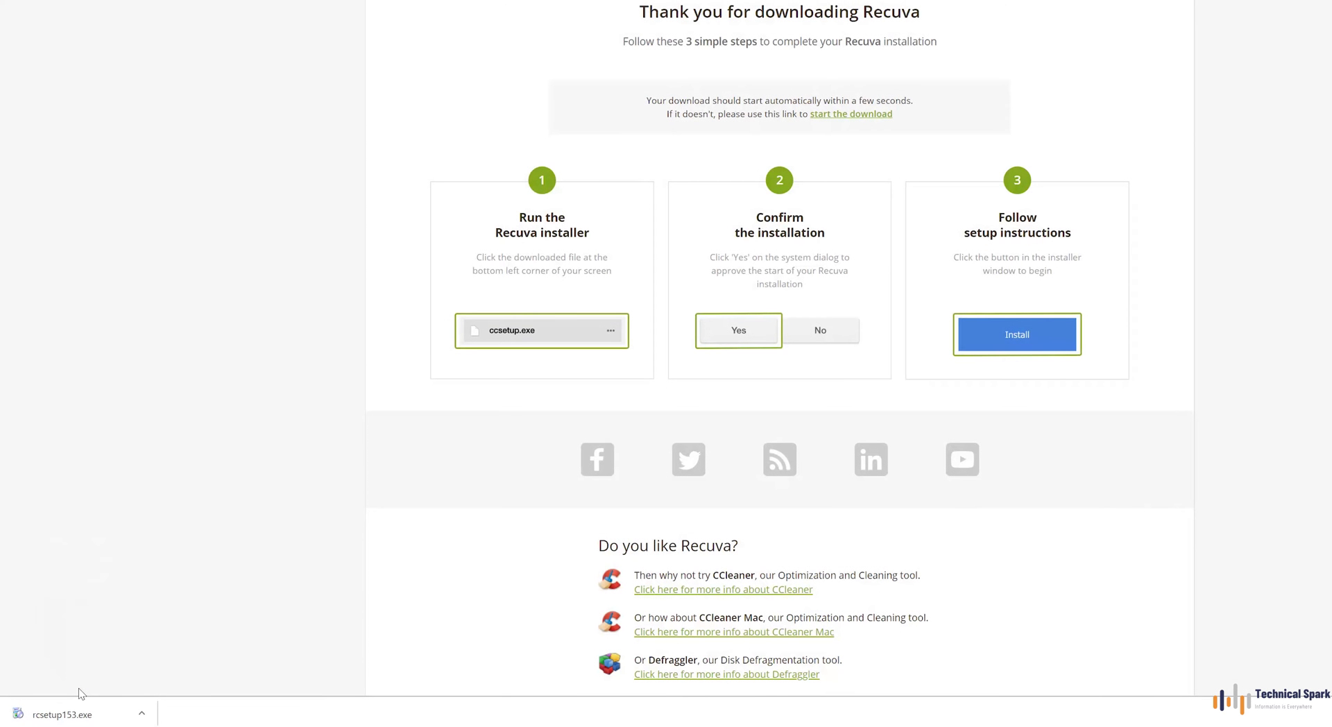
{"action": "left_click", "coordinate": [141, 714]}
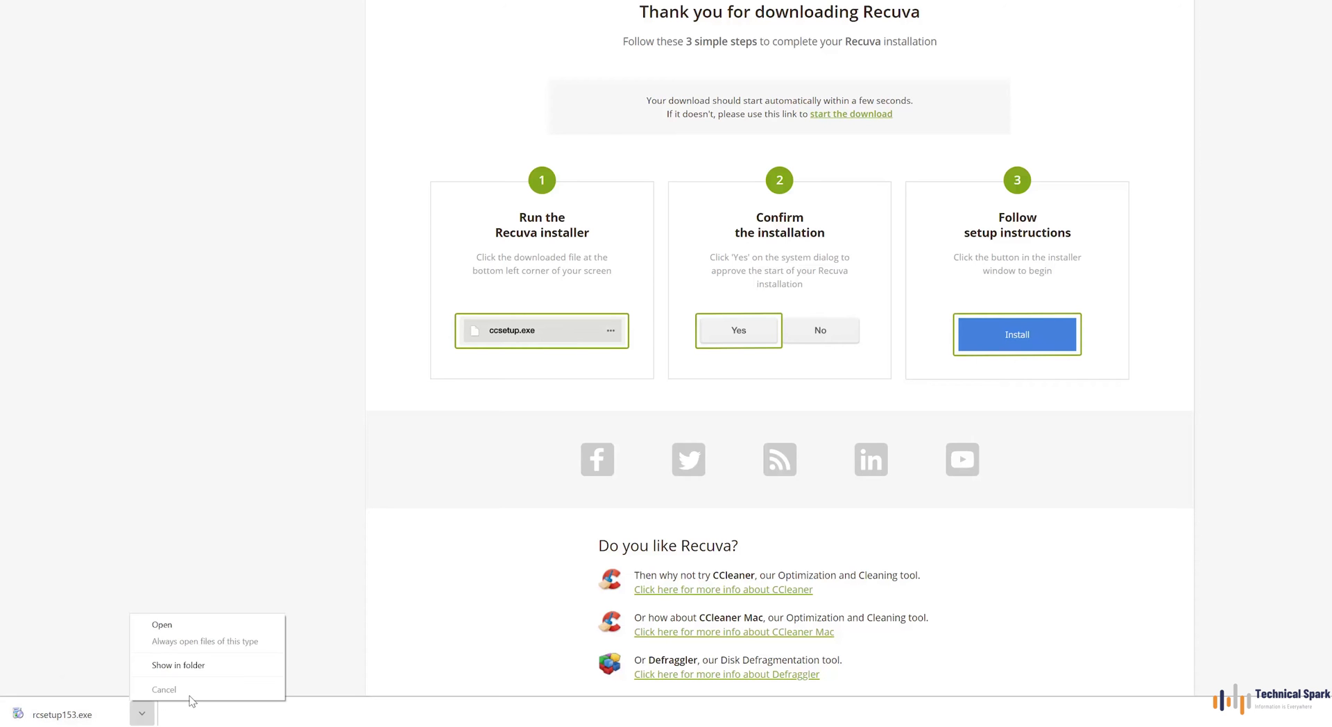
Show rcsetup153 in the Downloads folder and run it as administrator.
{"action": "left_click", "coordinate": [220, 670]}
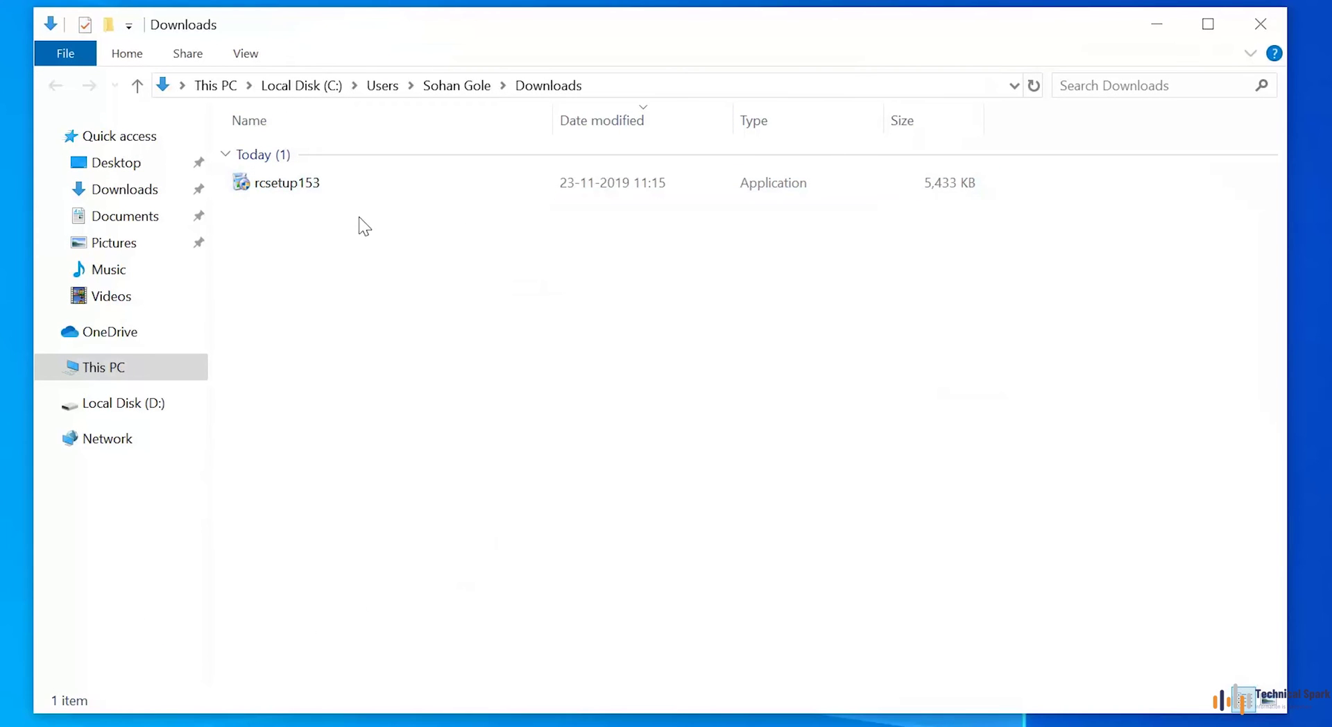
{"action": "right_click", "coordinate": [302, 185]}
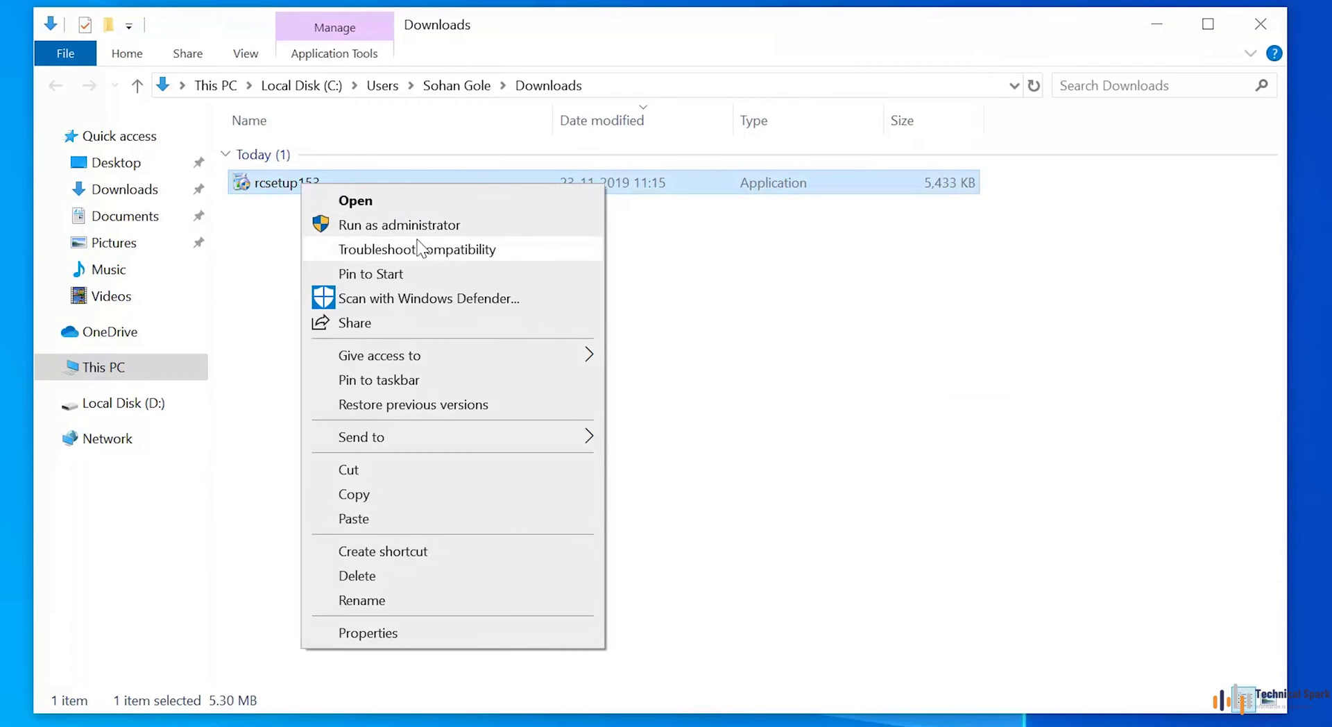
{"action": "left_click", "coordinate": [472, 228]}
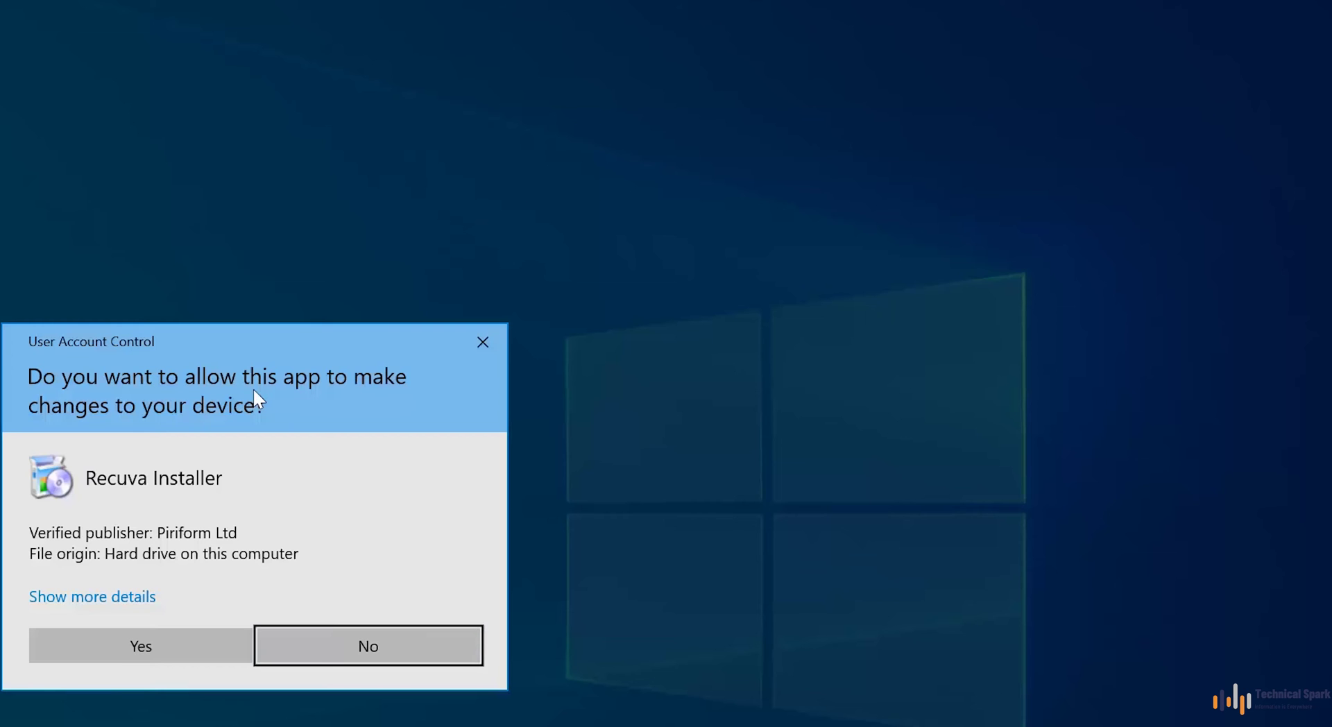
Approve UAC, decline the CCleaner offer, and install Recuva v1.53.
{"action": "left_click", "coordinate": [168, 648]}
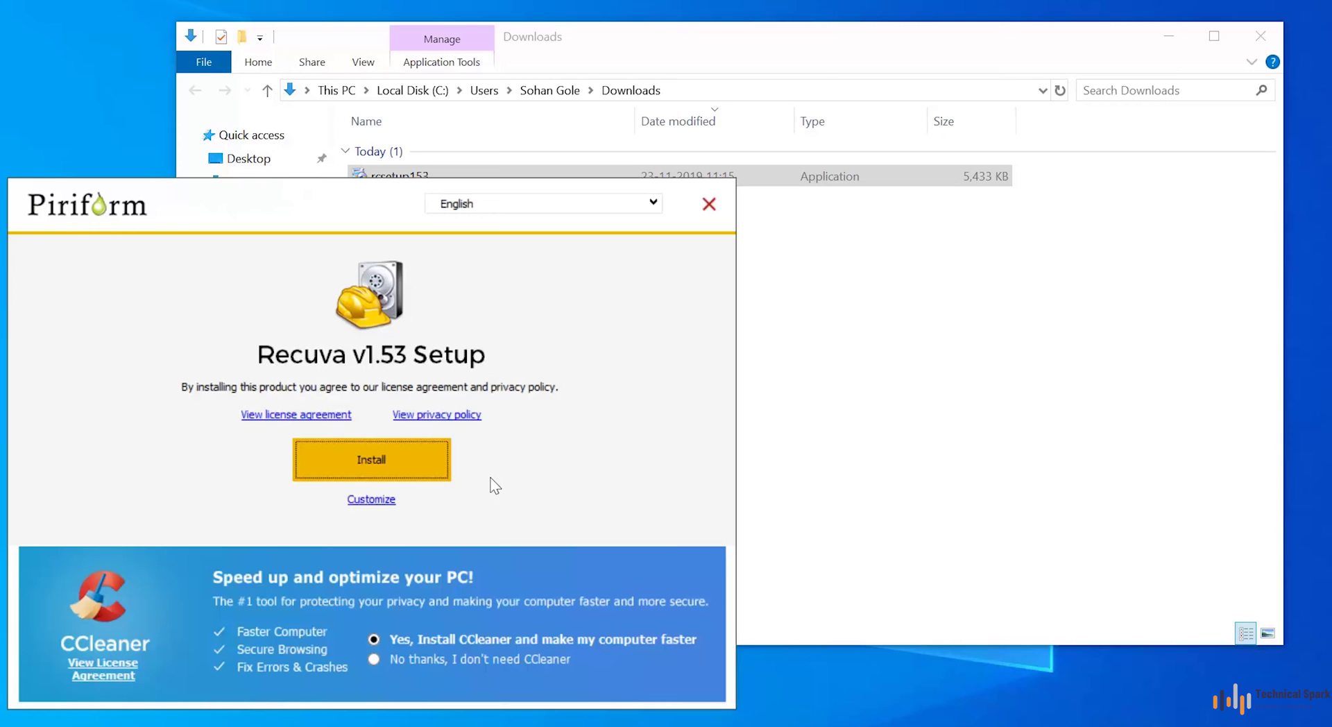
{"action": "left_click", "coordinate": [374, 660]}
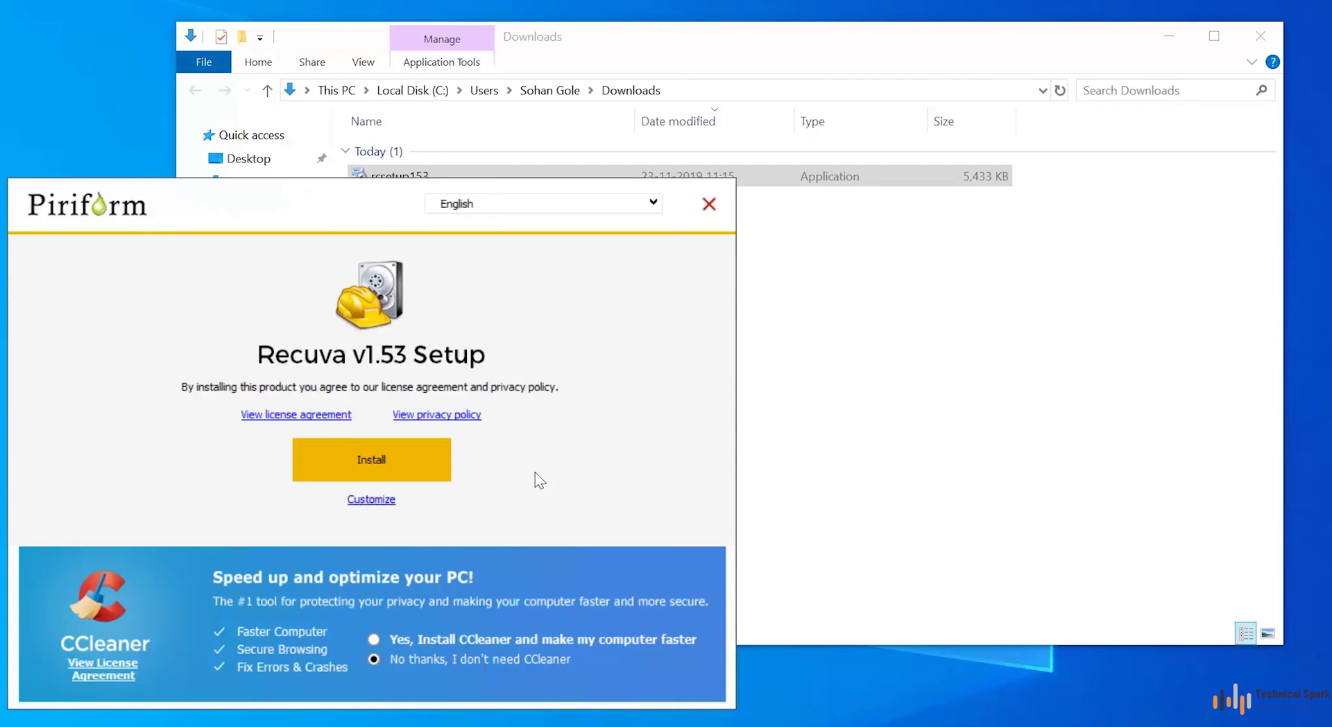
{"action": "left_click", "coordinate": [371, 499]}
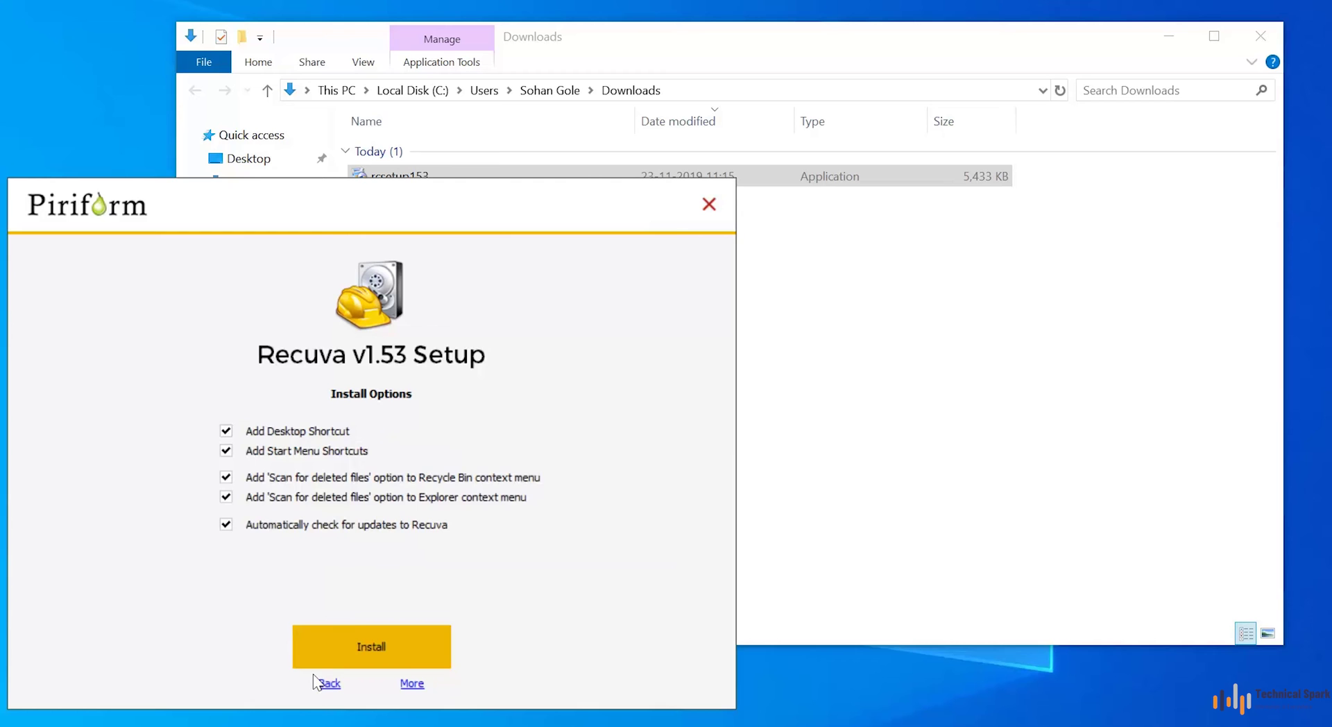
{"action": "left_click", "coordinate": [329, 683]}
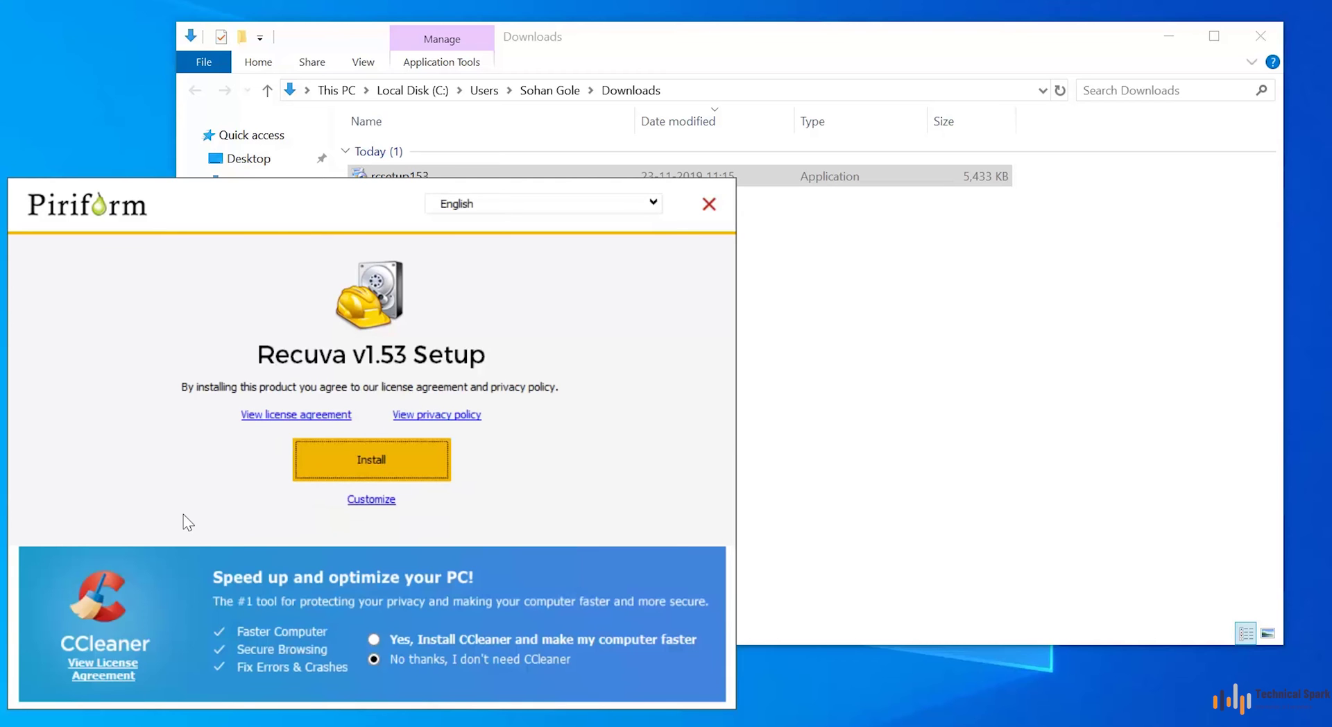
{"action": "left_click", "coordinate": [415, 467]}
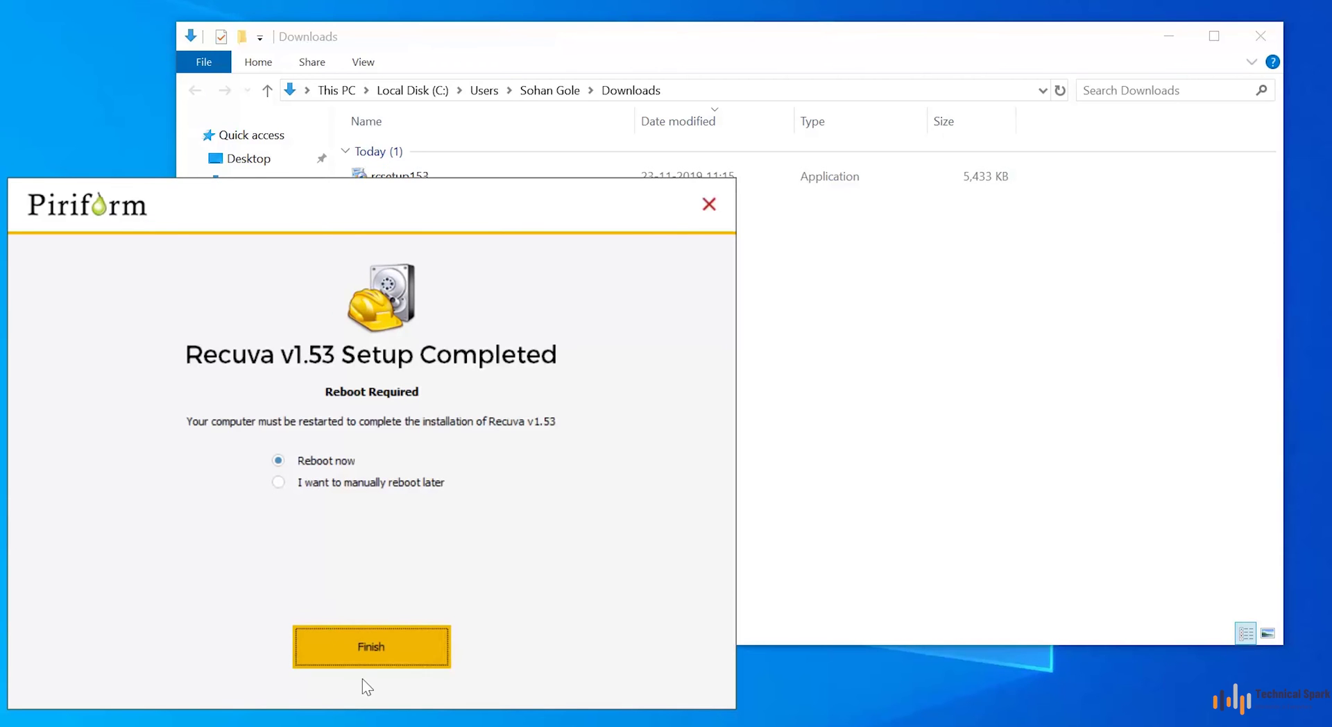
Reboot to finish setup, launch Recuva from the desktop, and pass the wizard's welcome page.
{"action": "left_click", "coordinate": [384, 644]}
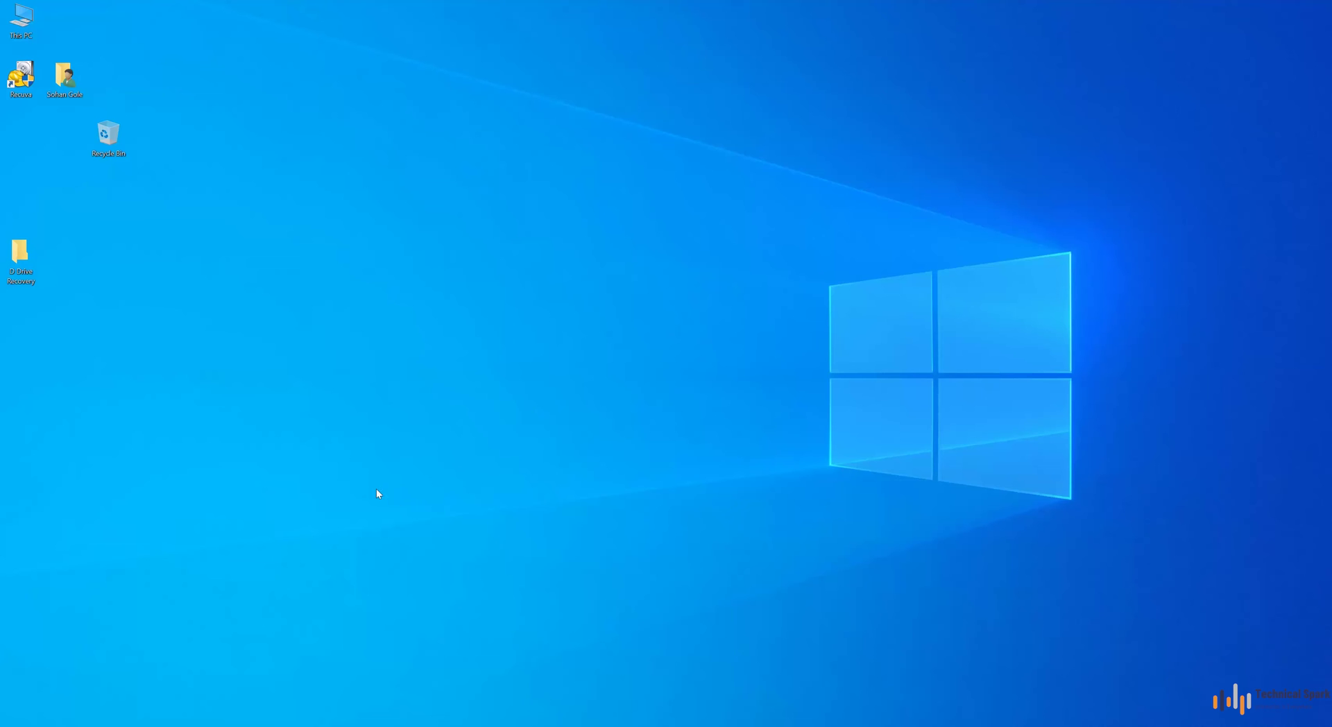
{"action": "double_click", "coordinate": [17, 80]}
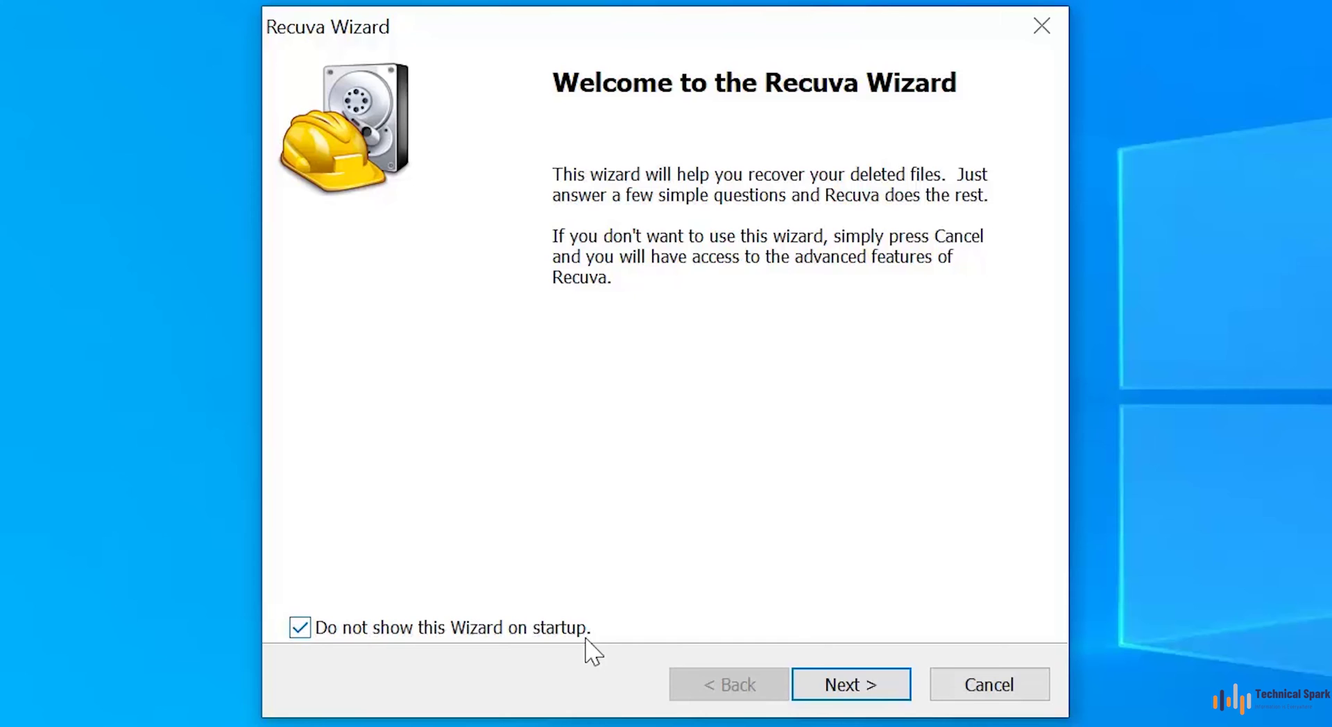
{"action": "left_click", "coordinate": [865, 683]}
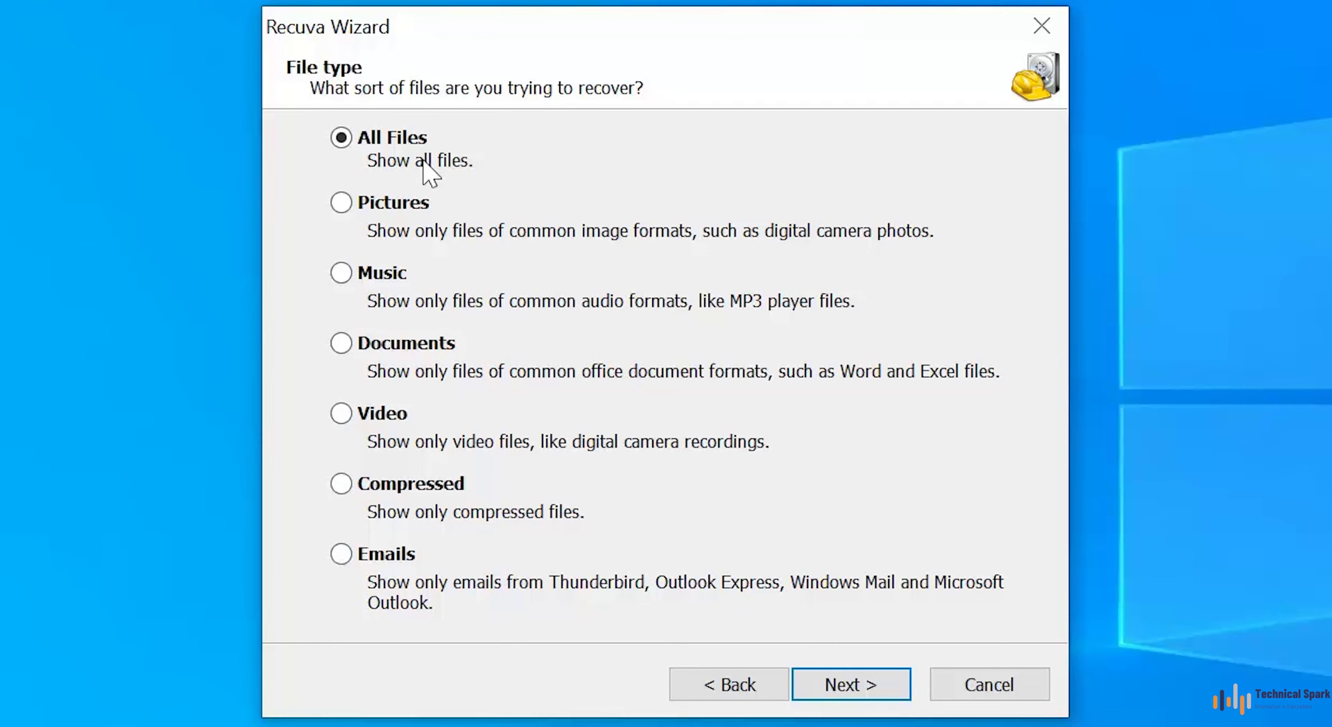
Keep All Files and set the wizard's specific search location to Local Disk (D:).
{"action": "left_click", "coordinate": [848, 690]}
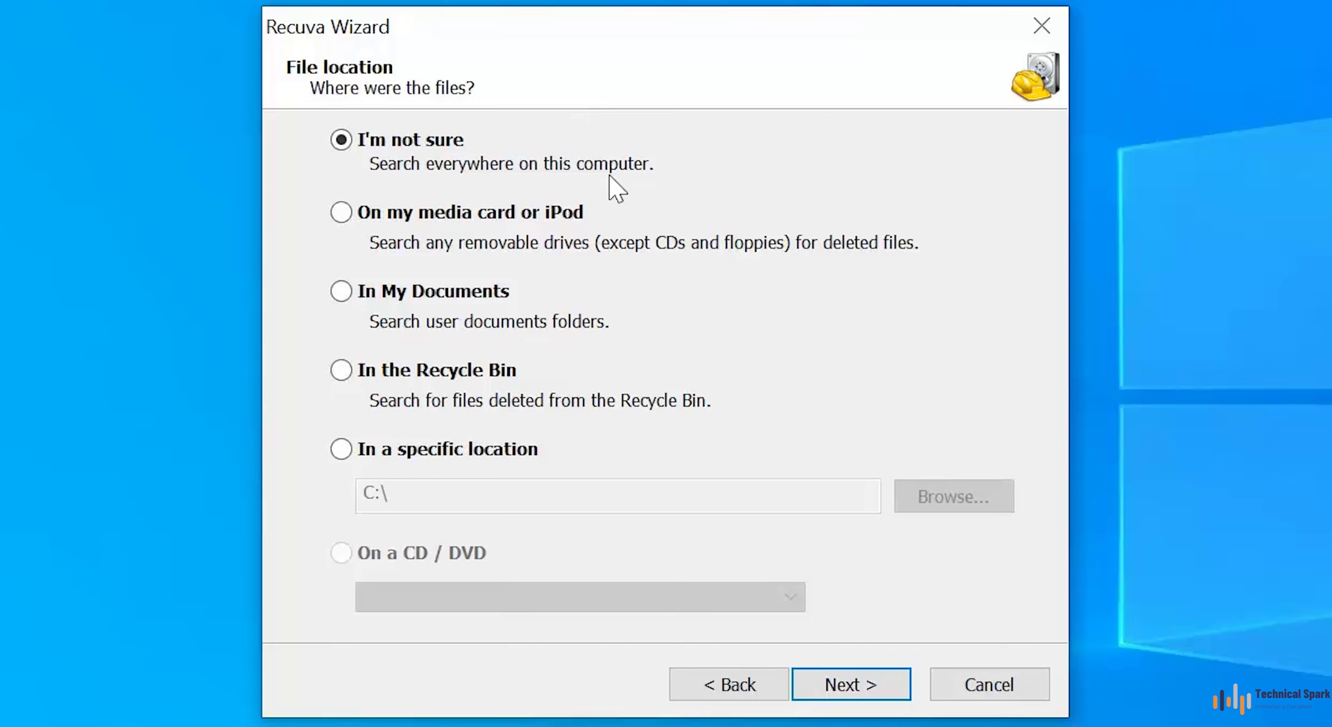
{"action": "left_click", "coordinate": [482, 460]}
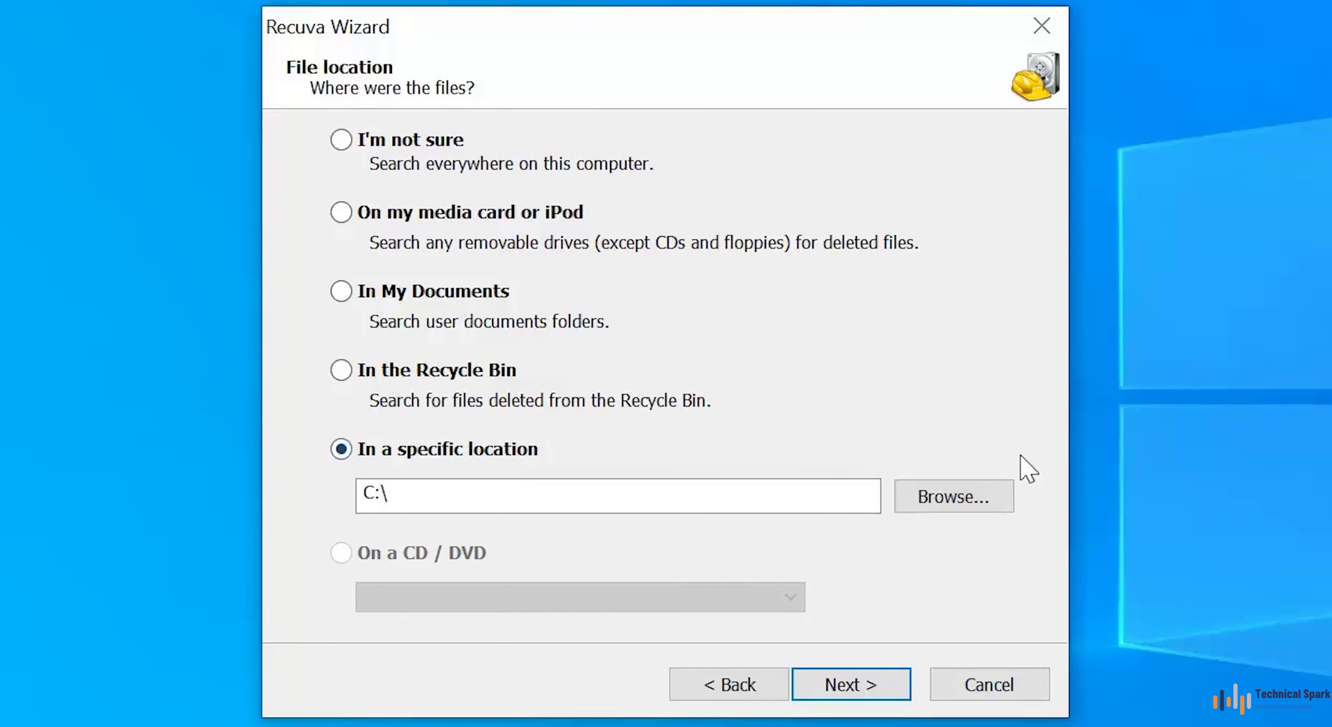
{"action": "left_click", "coordinate": [979, 498]}
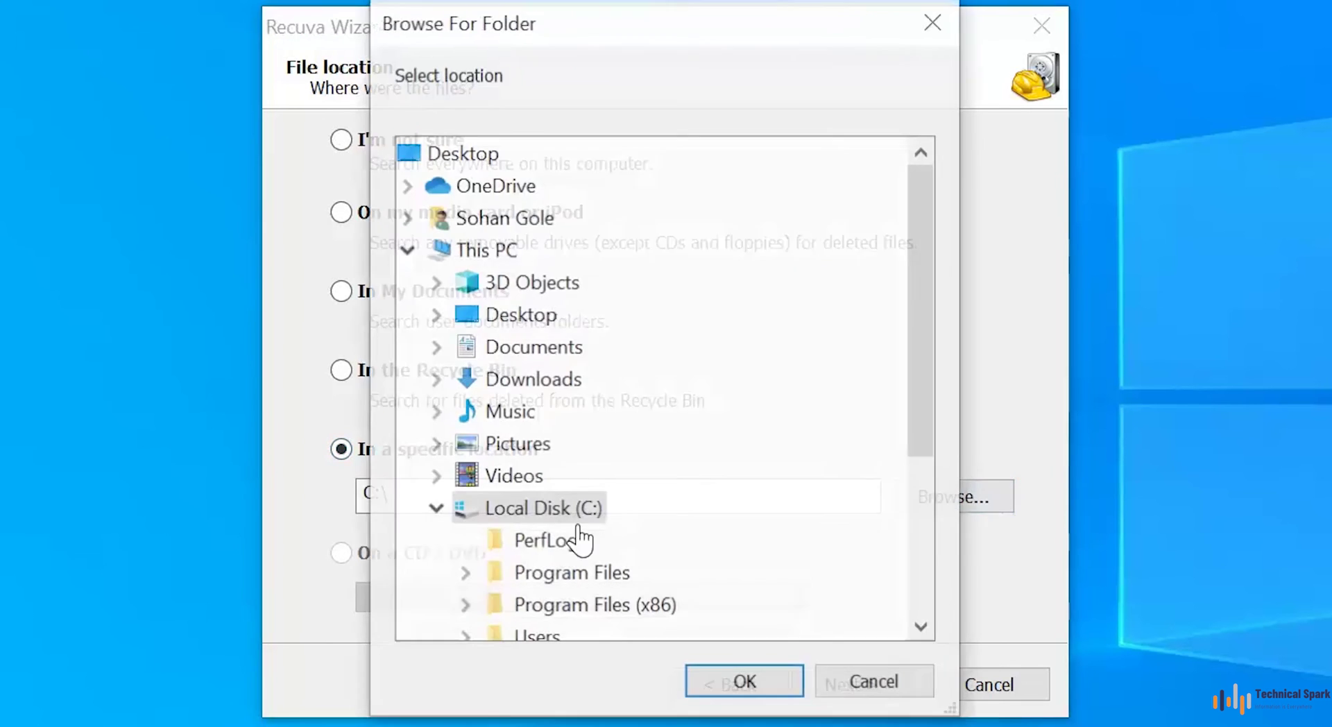
{"action": "left_click", "coordinate": [435, 511]}
{"action": "left_click", "coordinate": [494, 542]}
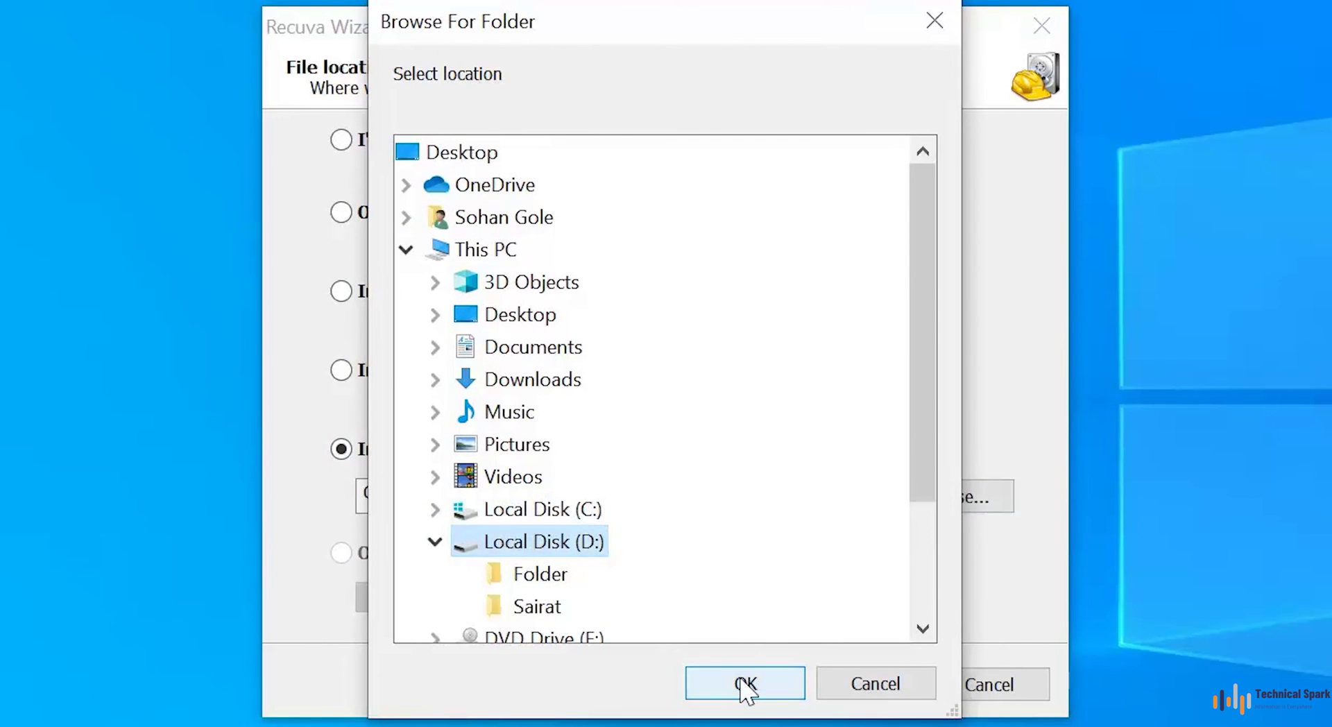
{"action": "left_click", "coordinate": [746, 685]}
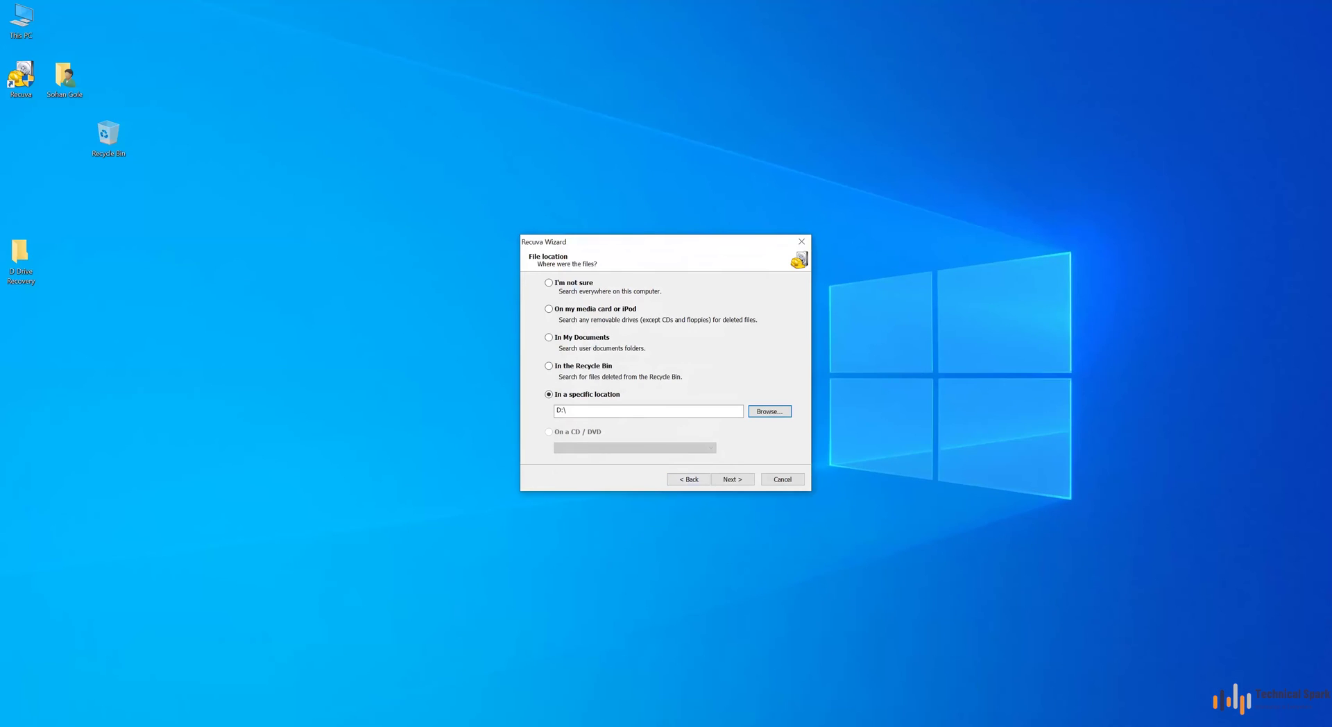
Open Local Disk (D:) in File Explorer and browse into Folder, refreshing its listing.
{"action": "key", "text": "super+e"}
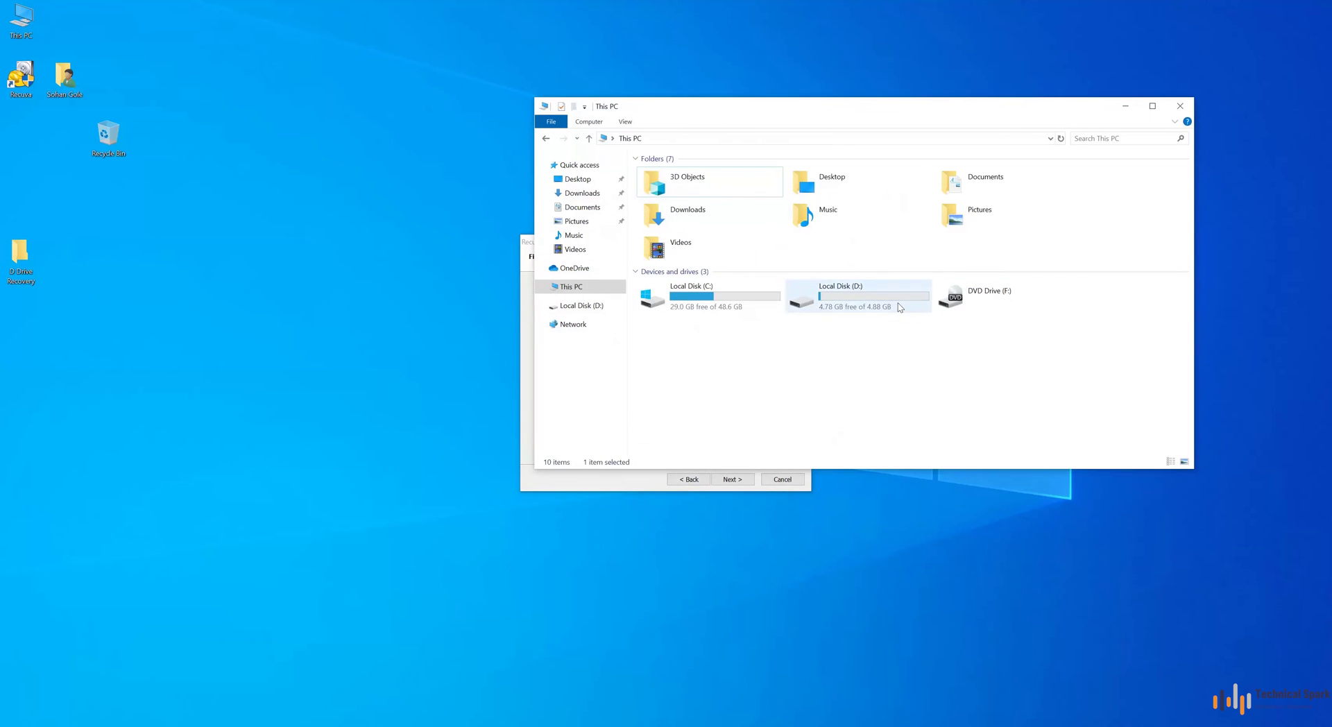
{"action": "double_click", "coordinate": [804, 295]}
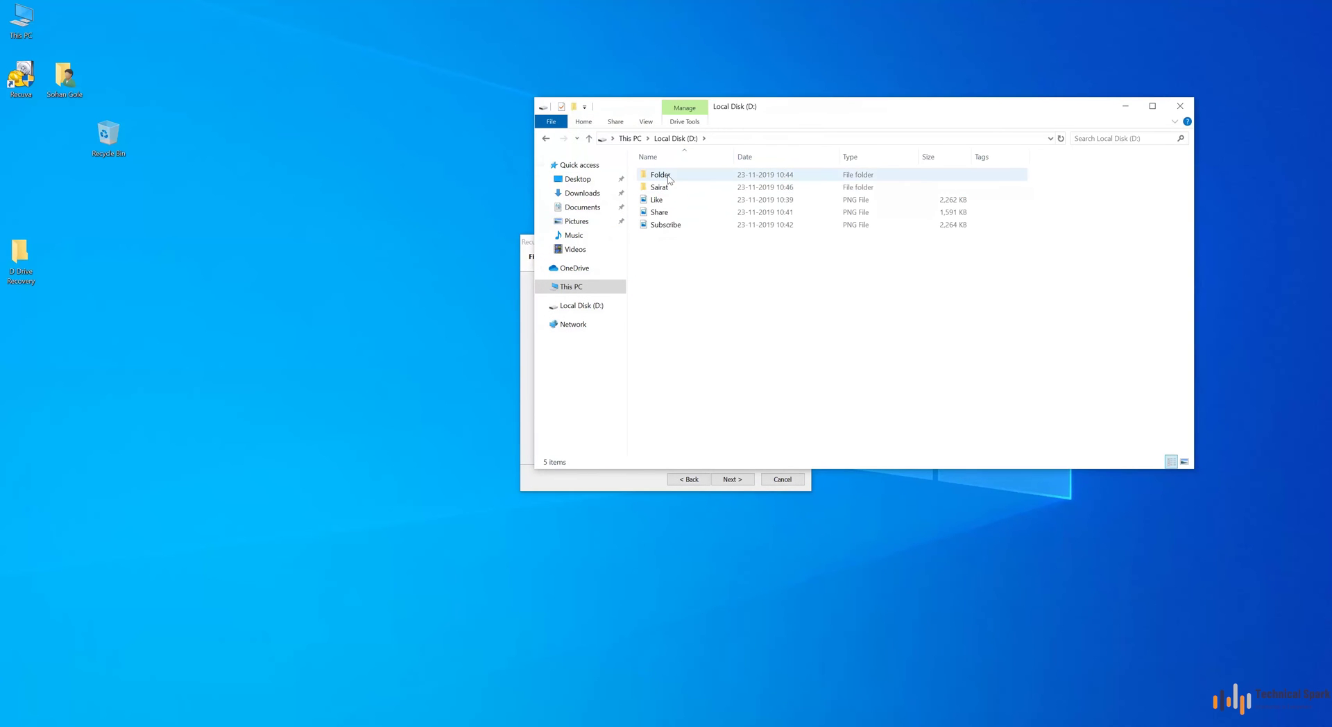
{"action": "double_click", "coordinate": [690, 175]}
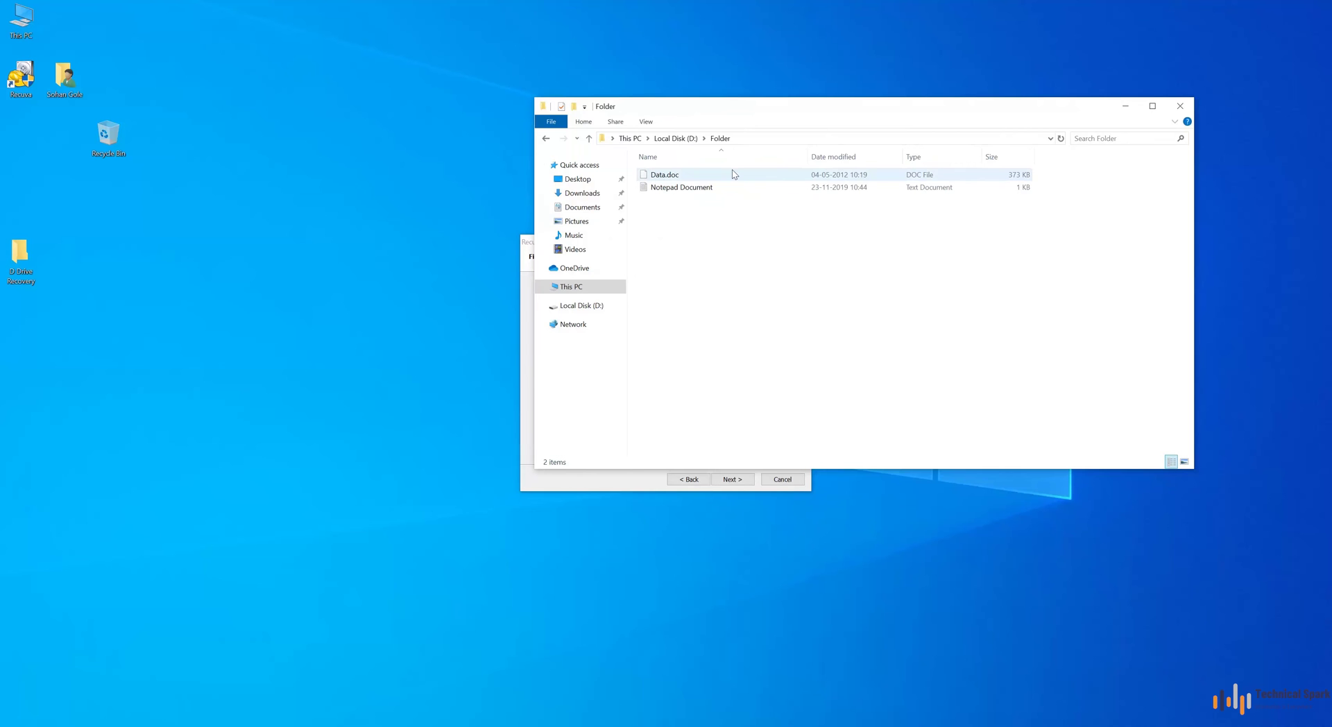
{"action": "left_click", "coordinate": [734, 177]}
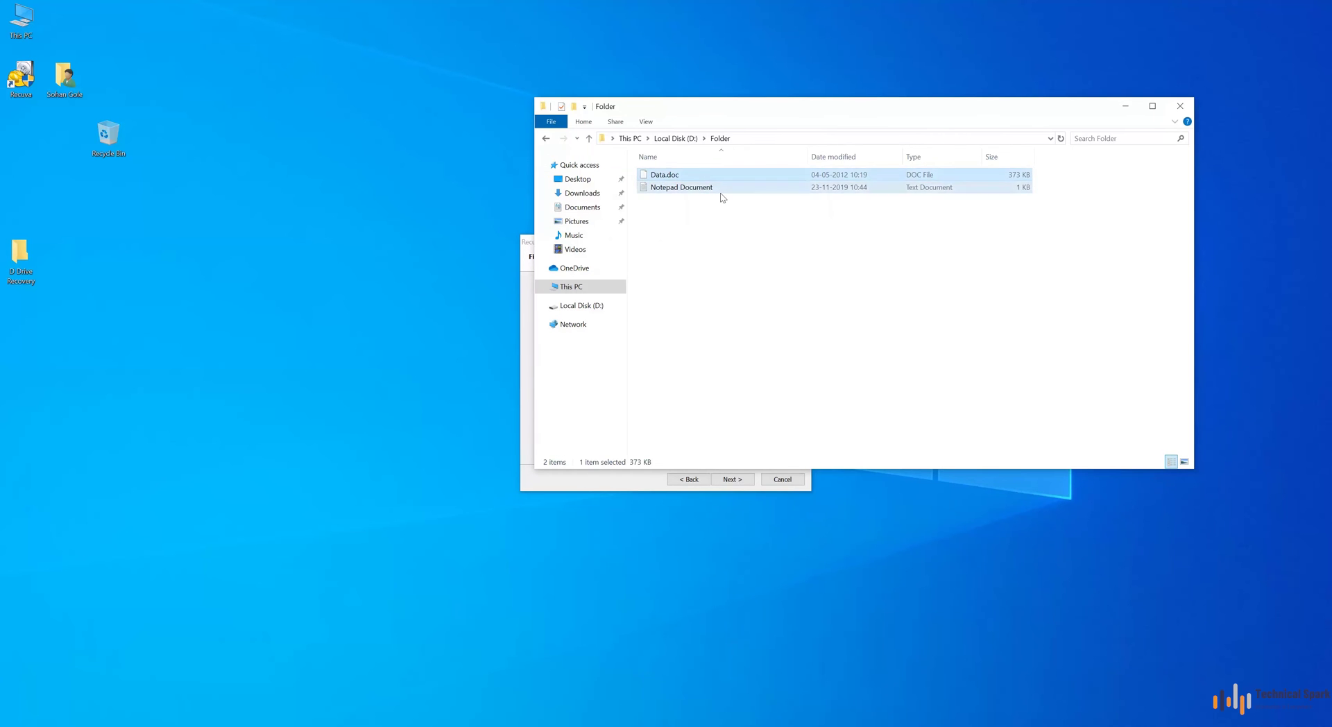
{"action": "left_click", "coordinate": [718, 191]}
{"action": "right_click", "coordinate": [790, 263]}
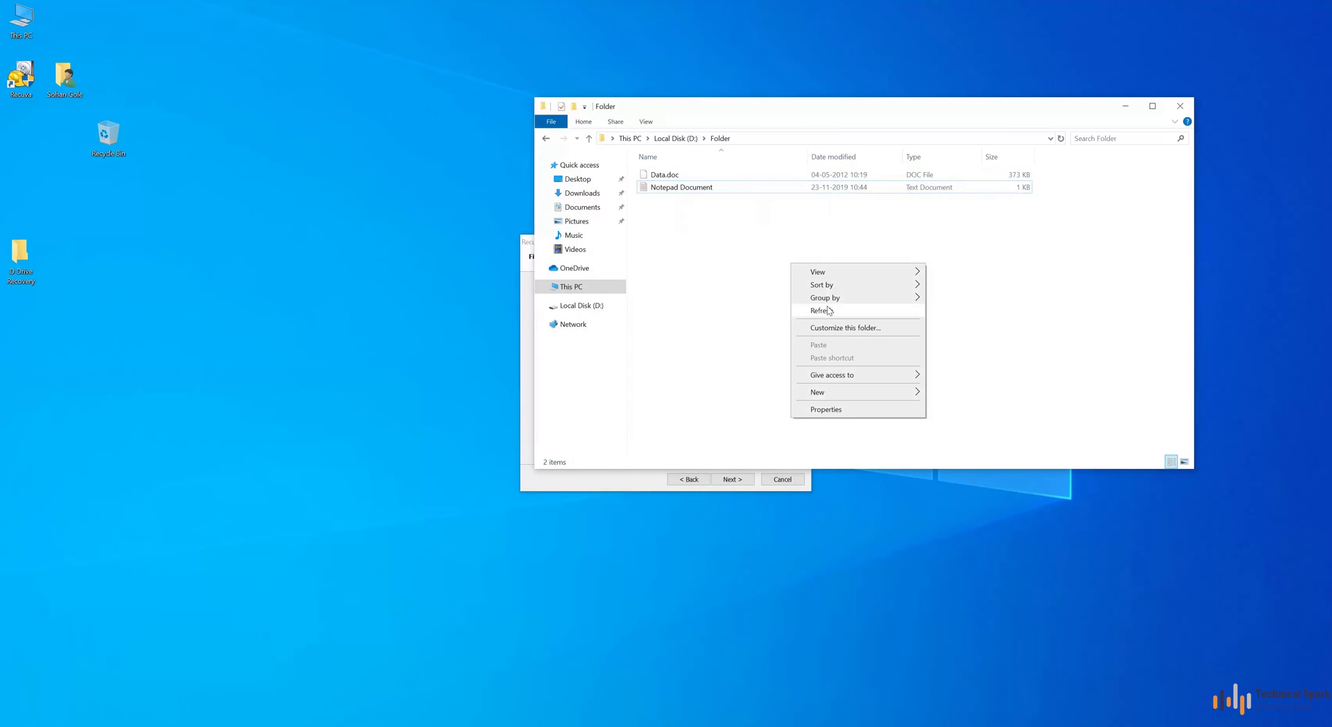
{"action": "left_click", "coordinate": [774, 217]}
Change the Notepad Document text to Test_123 and save it.
{"action": "double_click", "coordinate": [737, 188]}
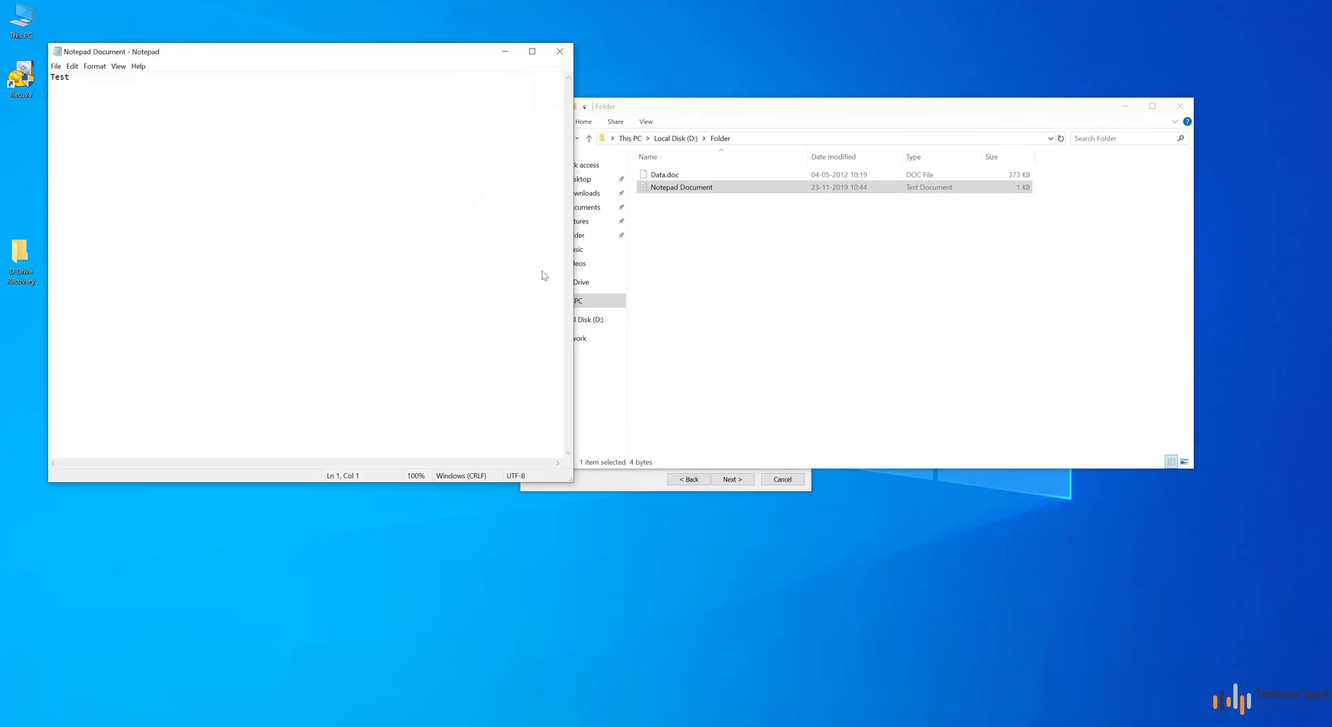
{"action": "type", "text": "_123"}
{"action": "left_click", "coordinate": [560, 51]}
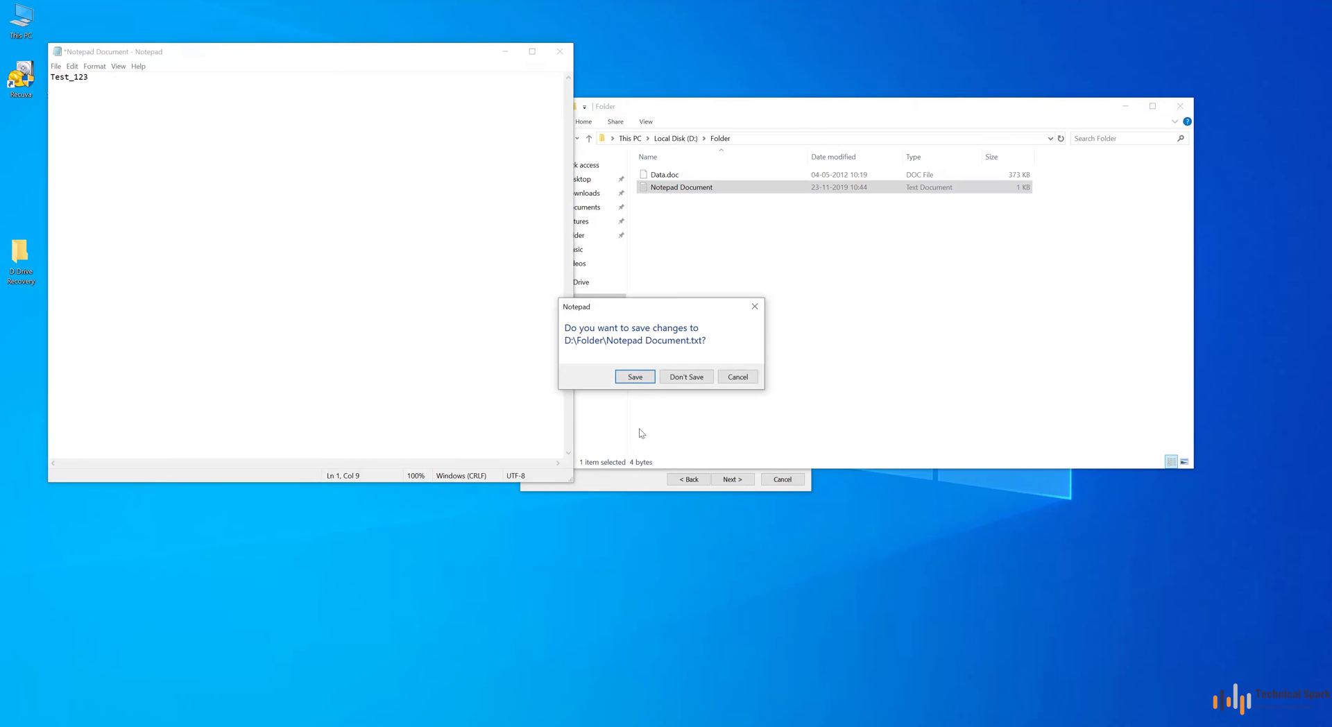
{"action": "left_click", "coordinate": [636, 377]}
Check the Sairat folder and preview the Like, Share and Subscribe images in Photos.
{"action": "key", "text": "BackSpace"}
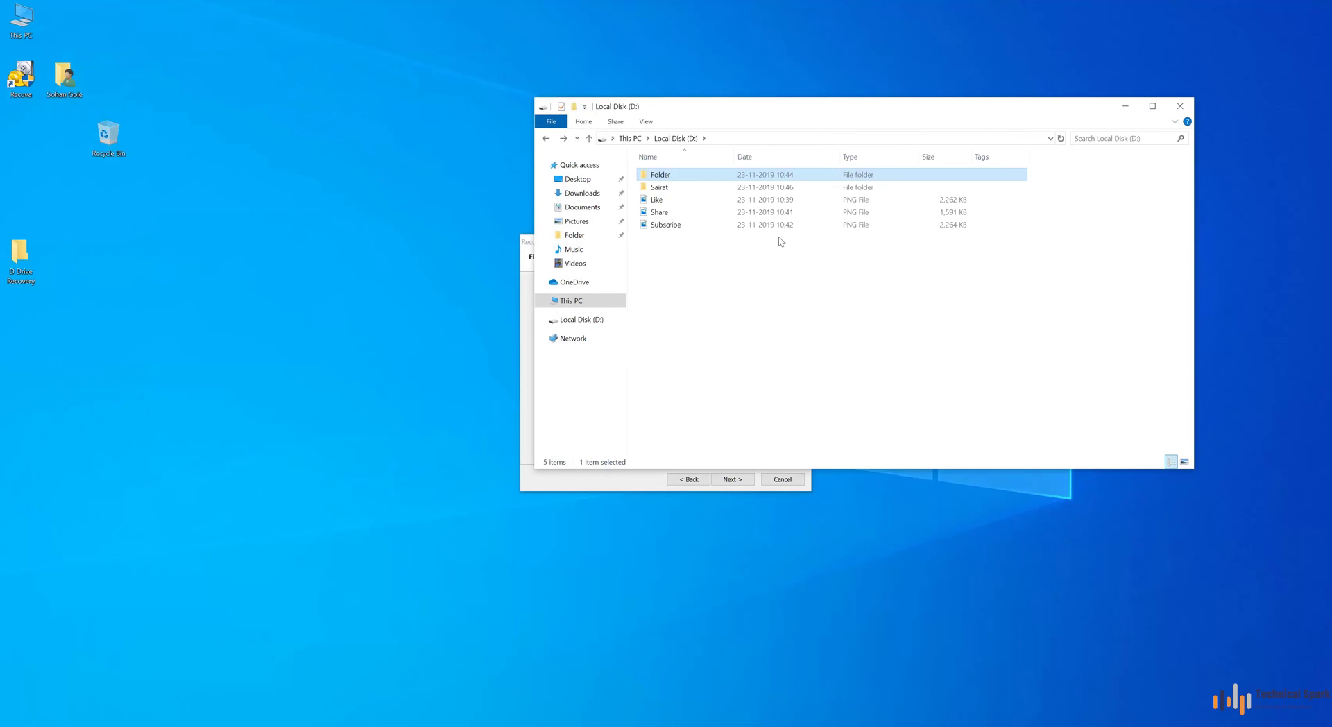
{"action": "double_click", "coordinate": [713, 188]}
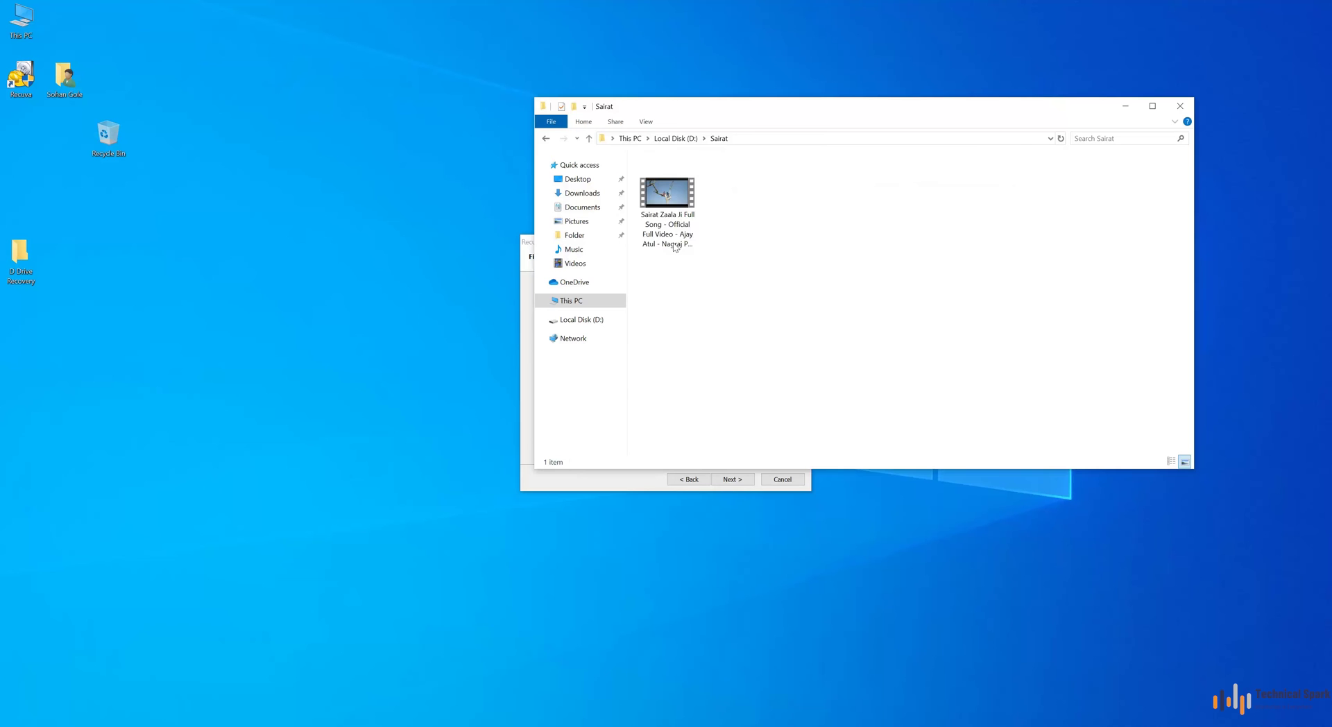
{"action": "key", "text": "BackSpace"}
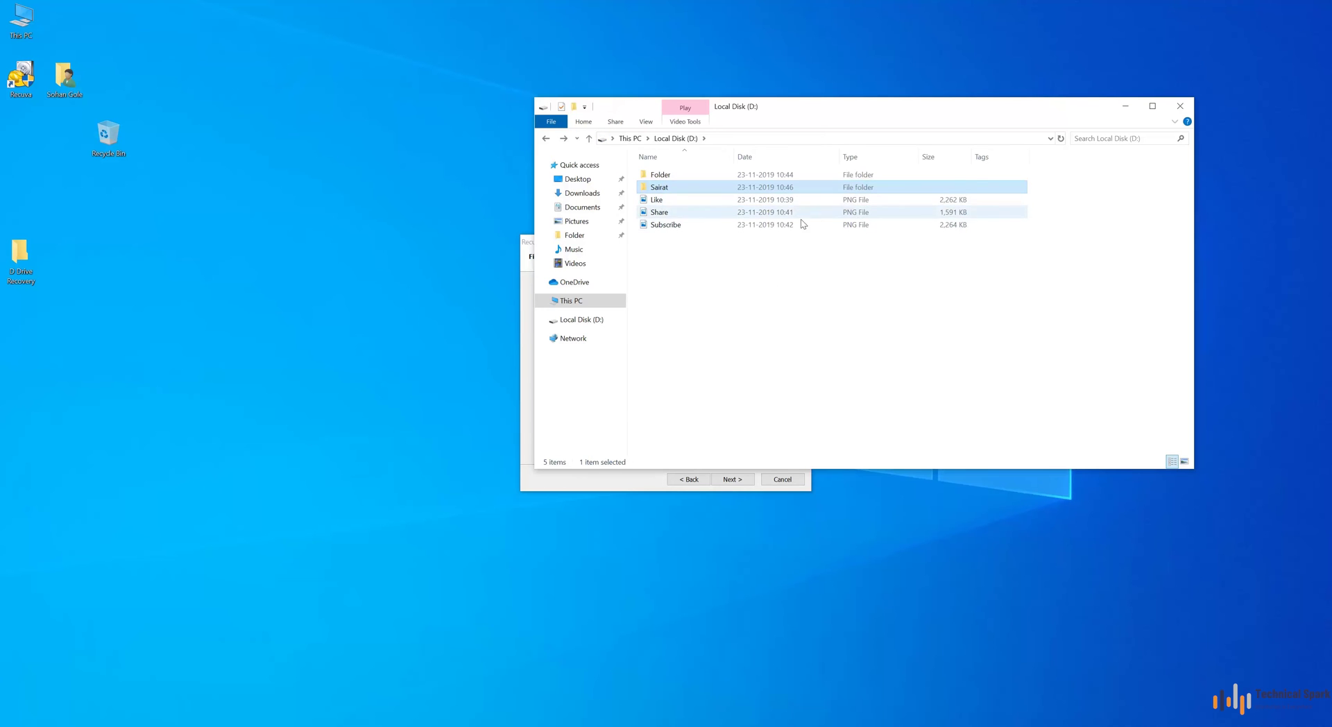
{"action": "double_click", "coordinate": [684, 204]}
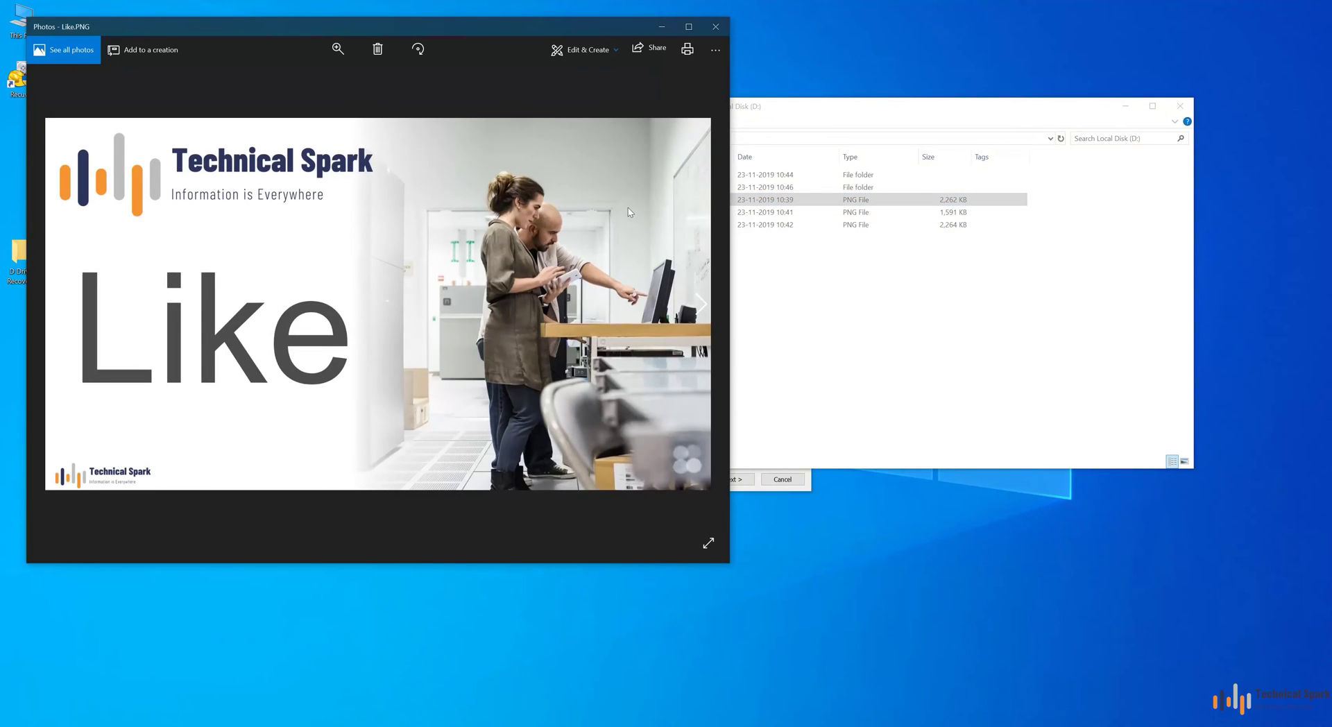
{"action": "key", "text": "Right"}
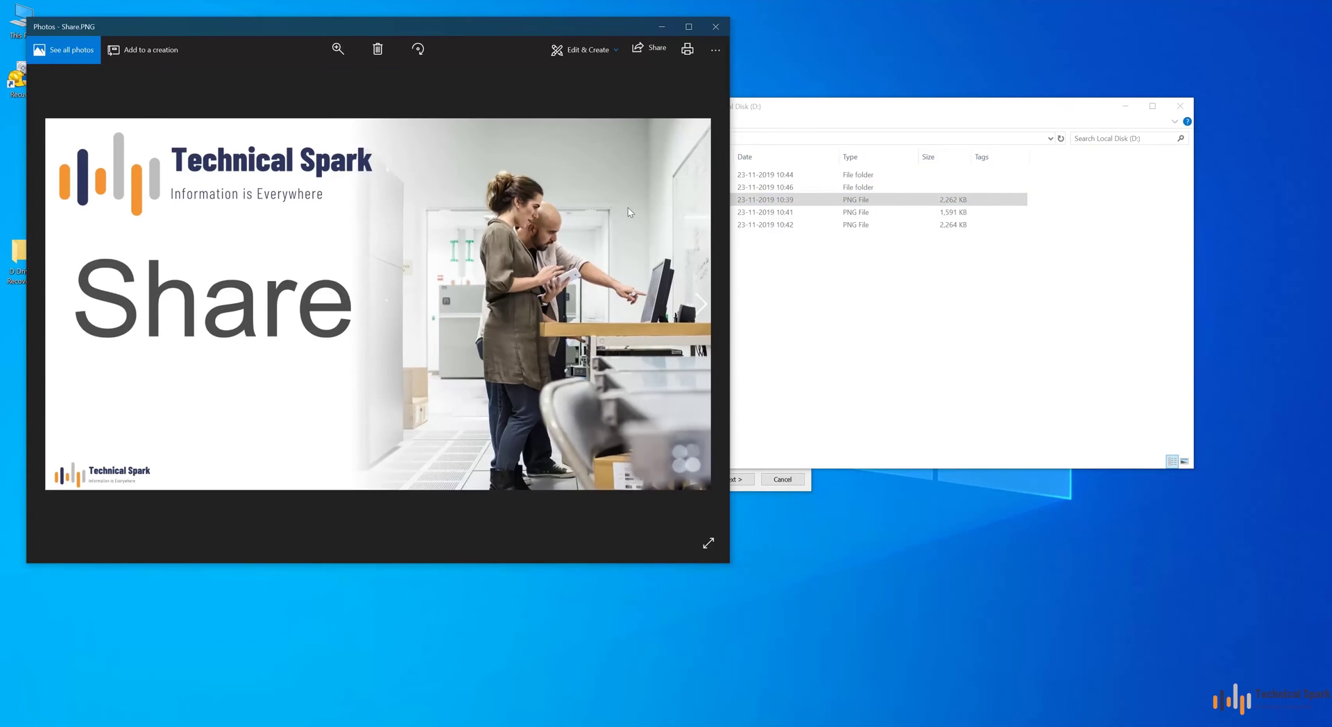
{"action": "key", "text": "Right"}
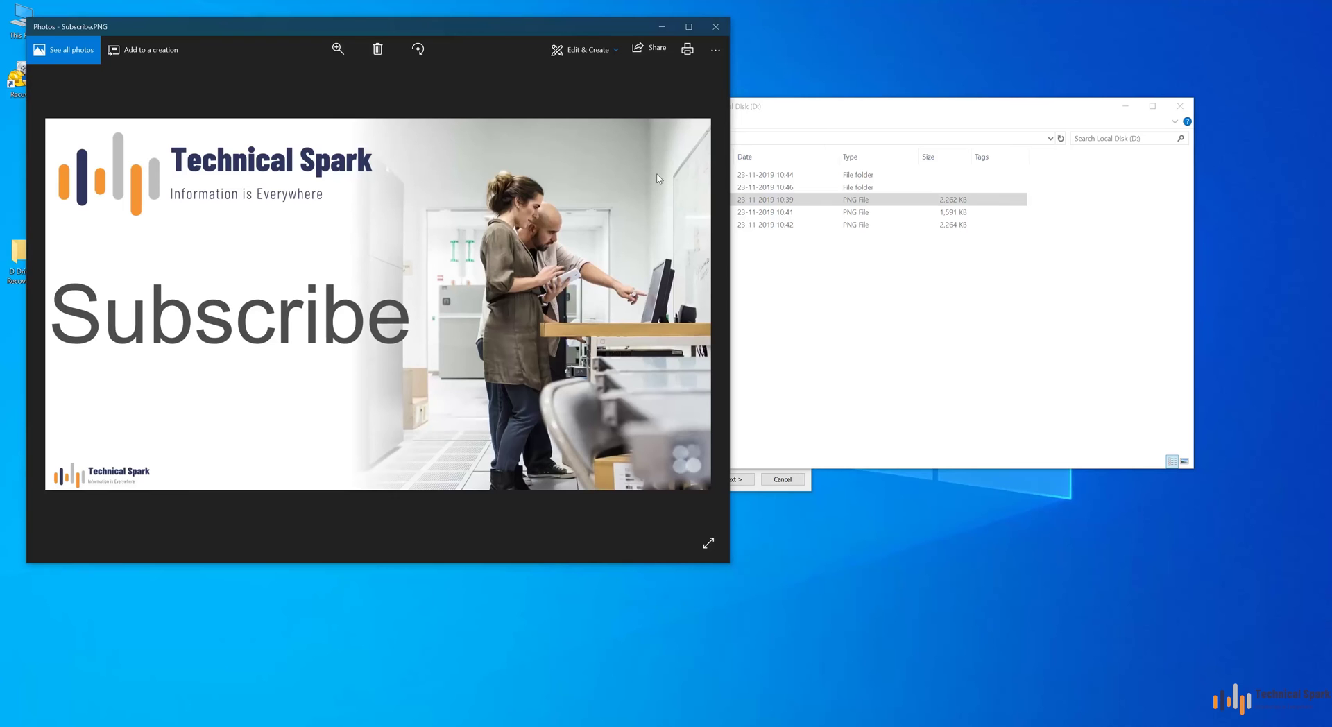
{"action": "key", "text": "Left"}
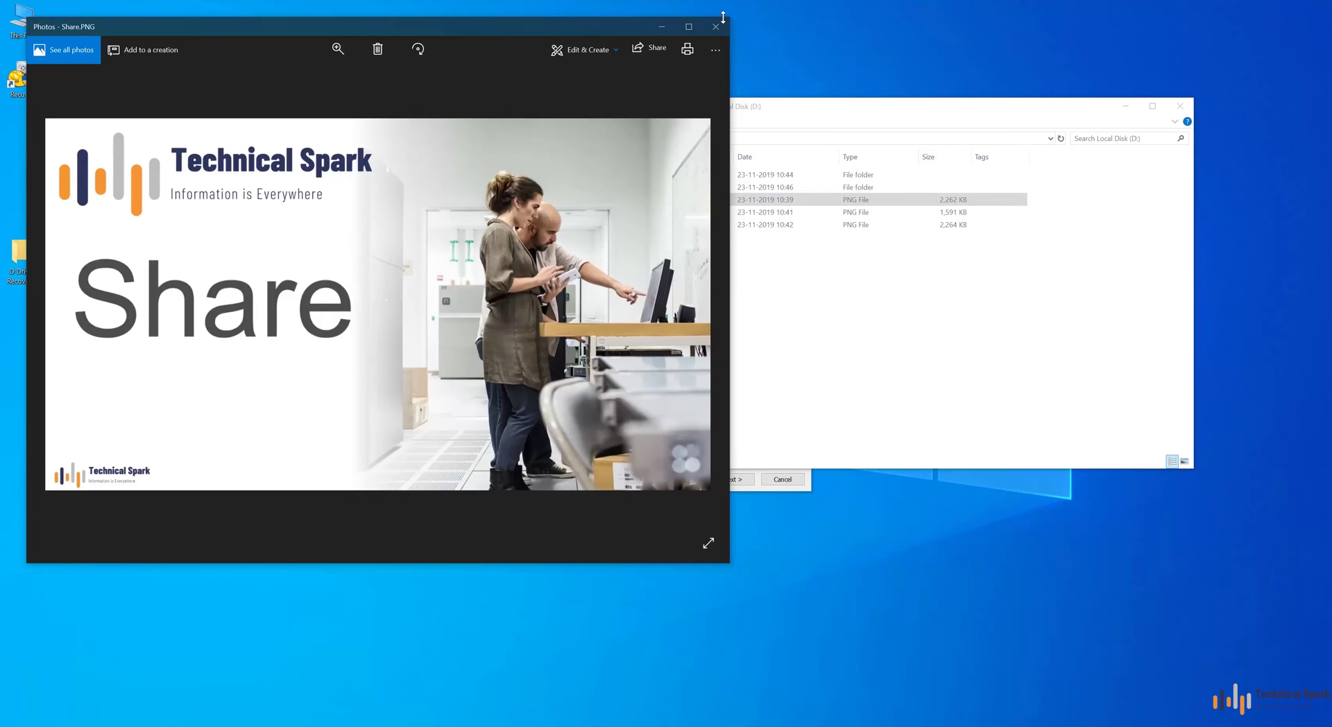
{"action": "key", "text": "Left"}
{"action": "key", "text": "Right"}
{"action": "key", "text": "Right"}
{"action": "left_click", "coordinate": [715, 27]}
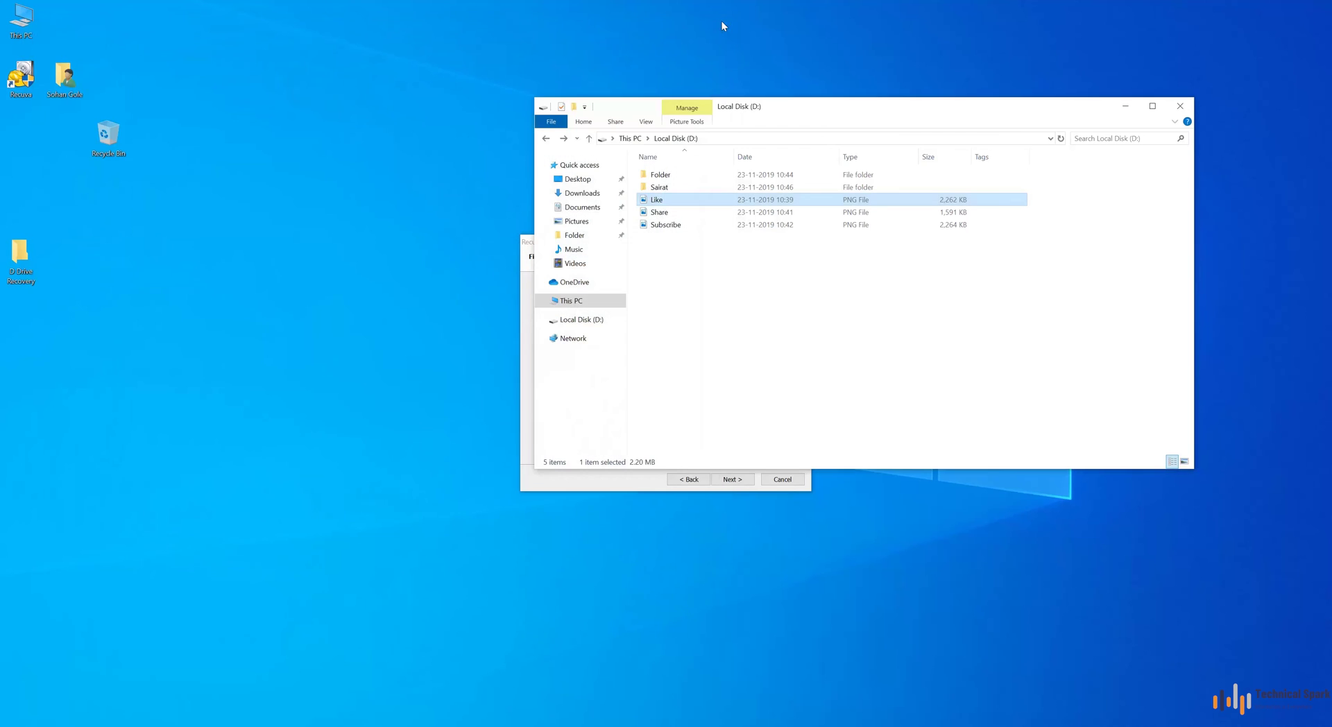
Permanently delete the Subscribe image and the Sairat video from D:.
{"action": "left_click_drag", "start_coordinate": [690, 251], "coordinate": [673, 226]}
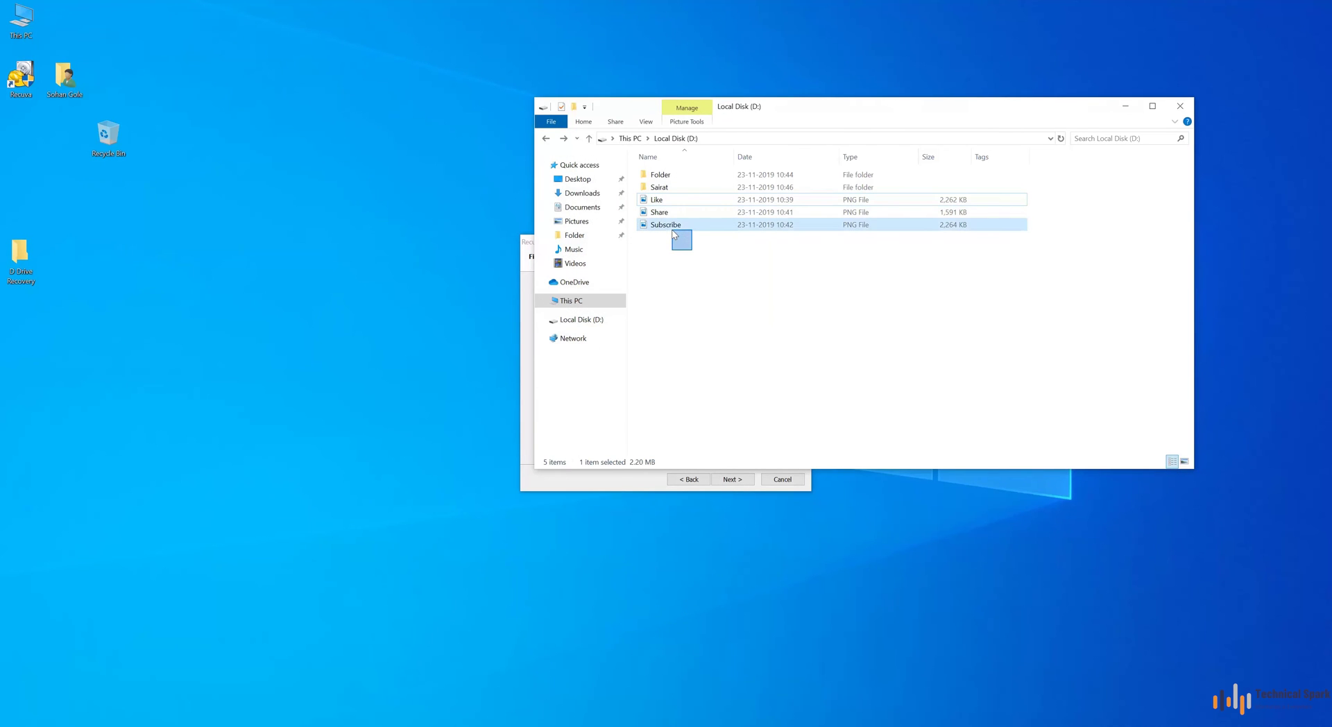
{"action": "key", "text": "shift+Delete"}
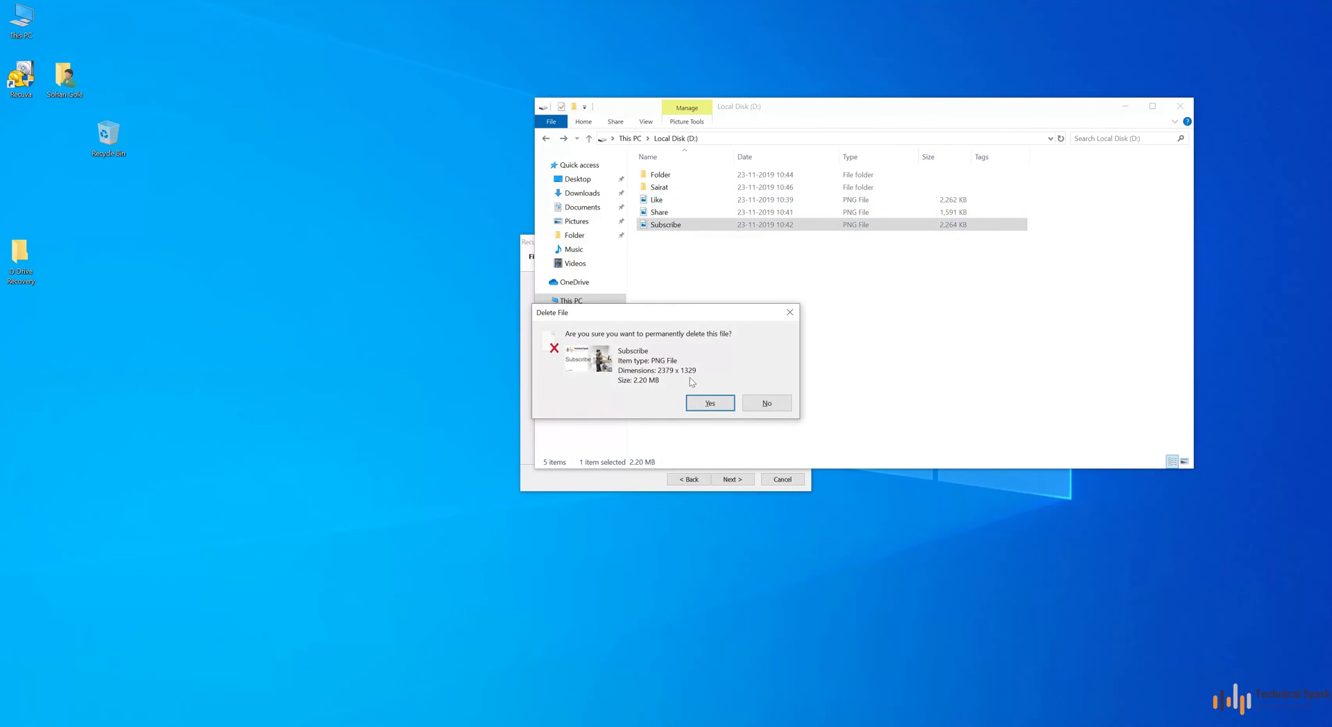
{"action": "left_click", "coordinate": [704, 405]}
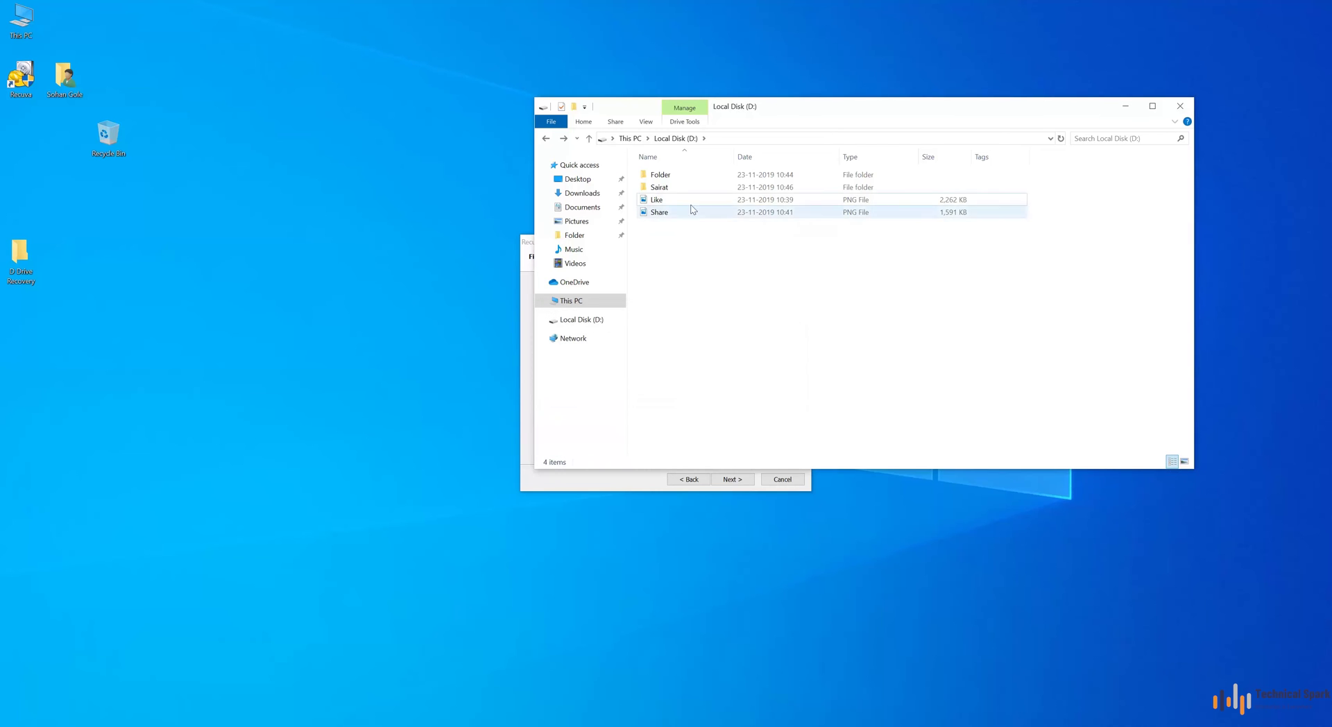
{"action": "double_click", "coordinate": [666, 188]}
{"action": "left_click", "coordinate": [670, 197]}
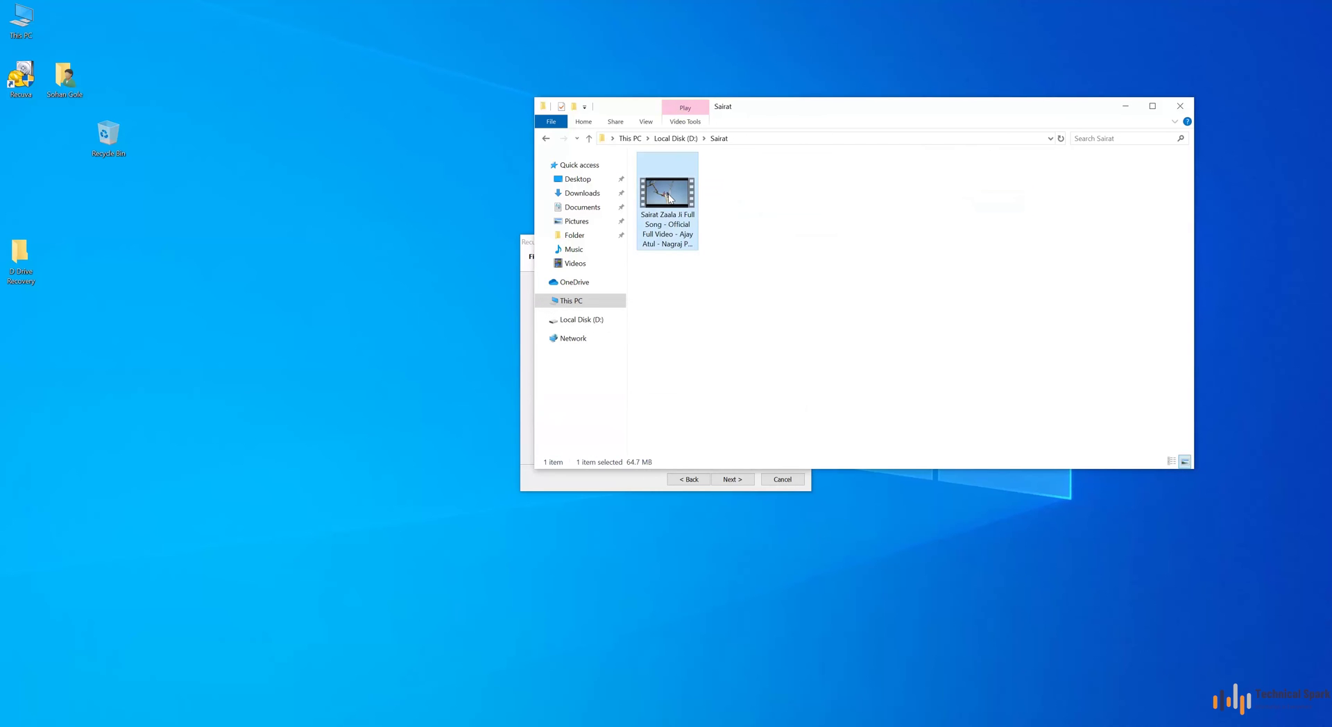
{"action": "key", "text": "Delete"}
{"action": "left_click", "coordinate": [705, 402]}
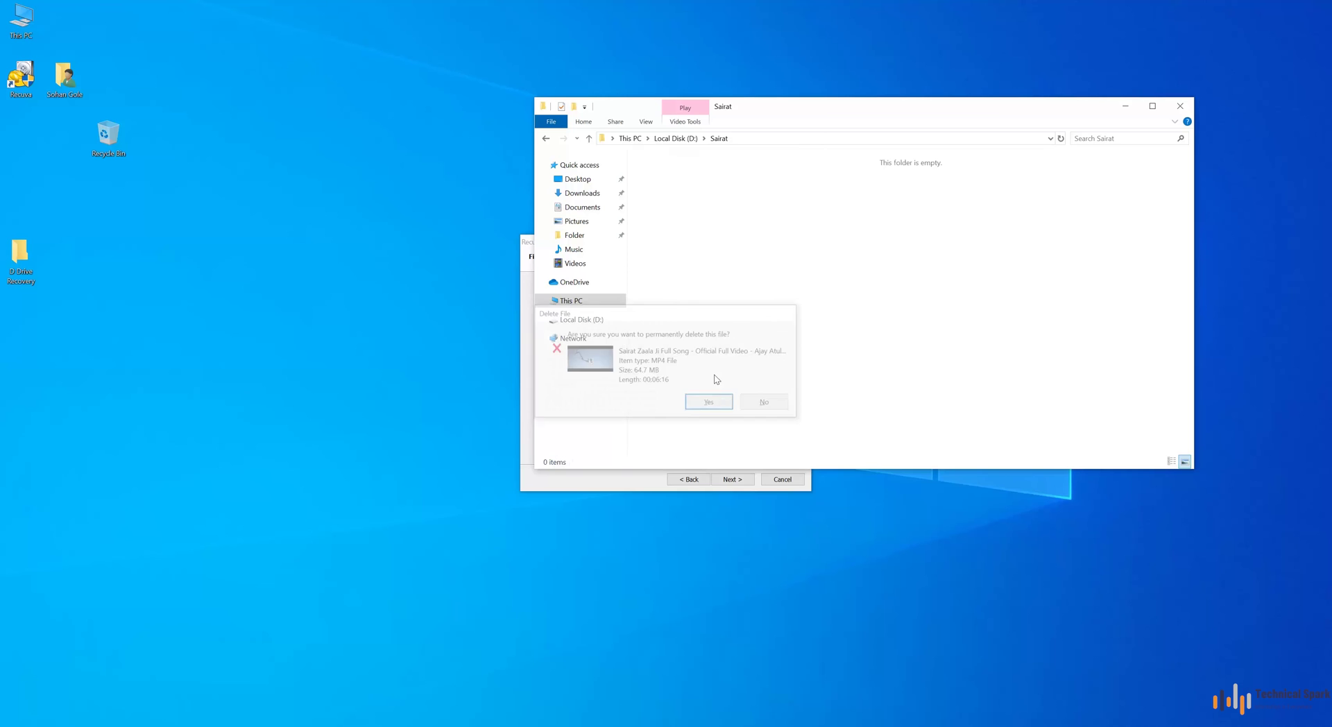
Permanently delete Notepad Document from Folder on D:.
{"action": "left_click", "coordinate": [676, 138]}
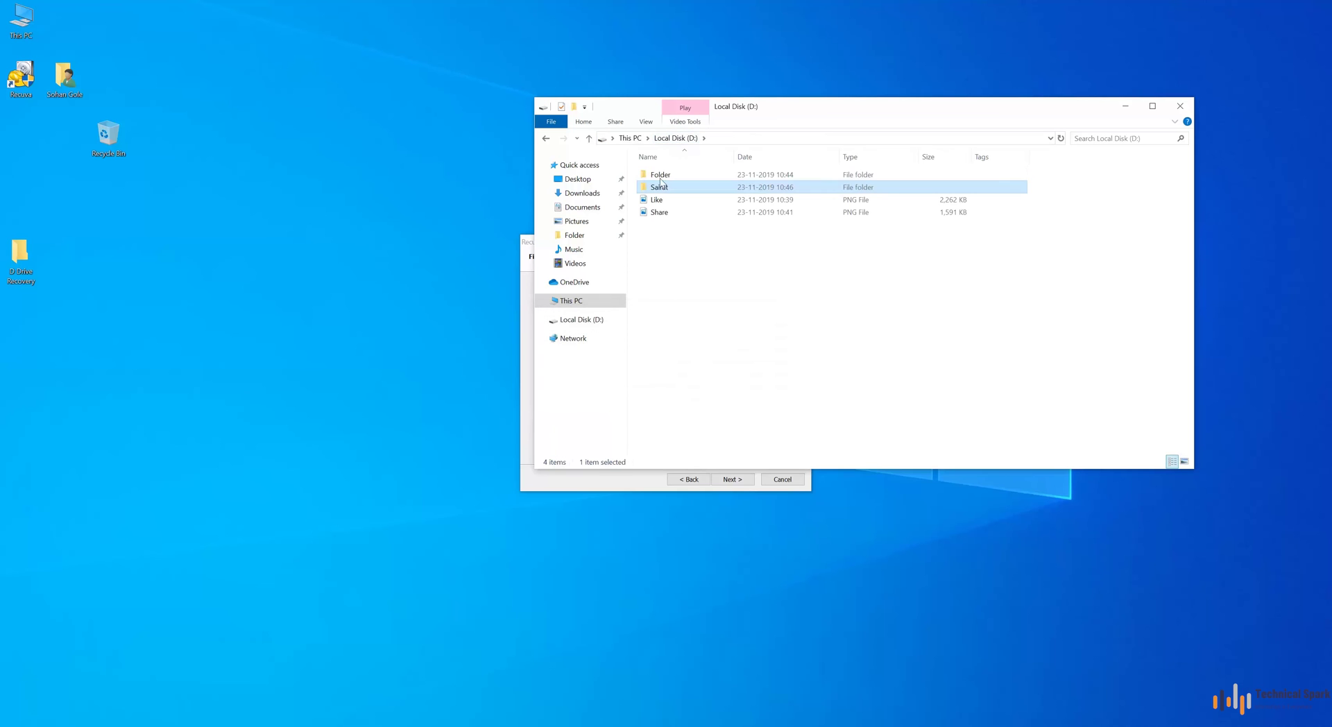
{"action": "left_click", "coordinate": [677, 285]}
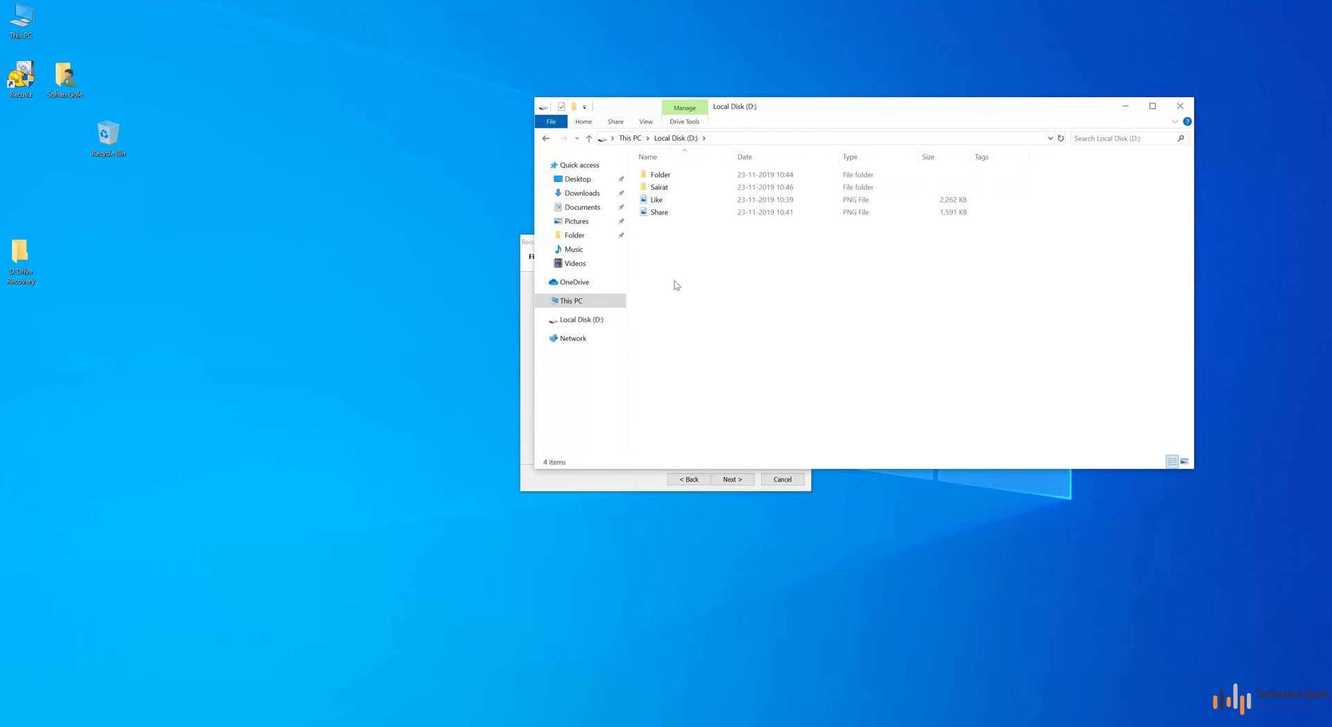
{"action": "double_click", "coordinate": [663, 175]}
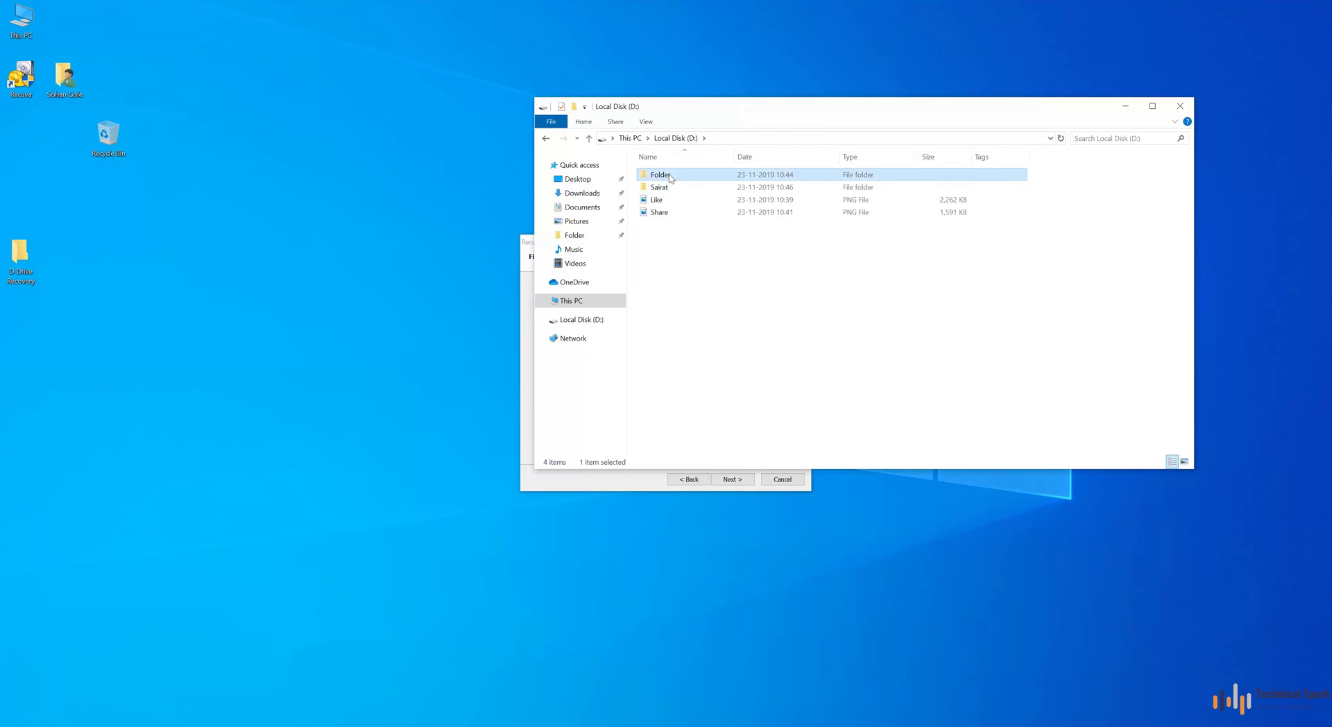
{"action": "left_click", "coordinate": [683, 188]}
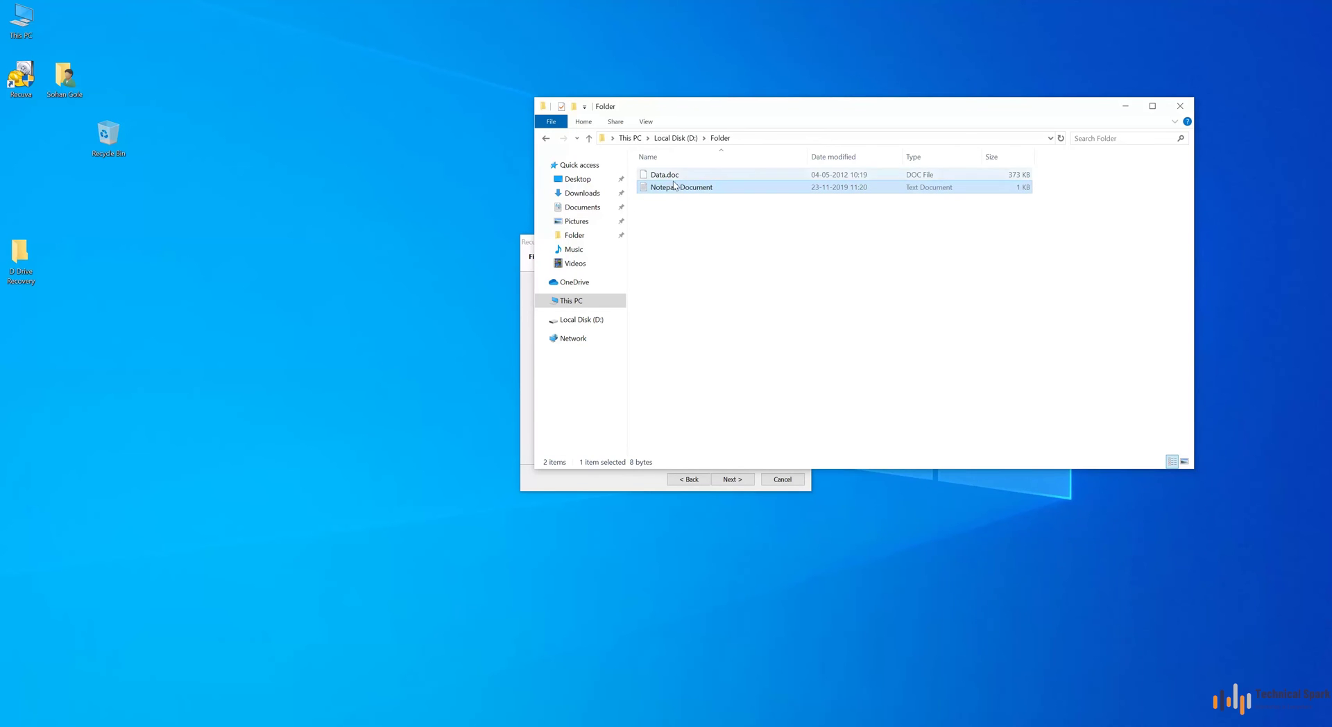
{"action": "key", "text": "shift+Delete"}
{"action": "key", "text": "Return"}
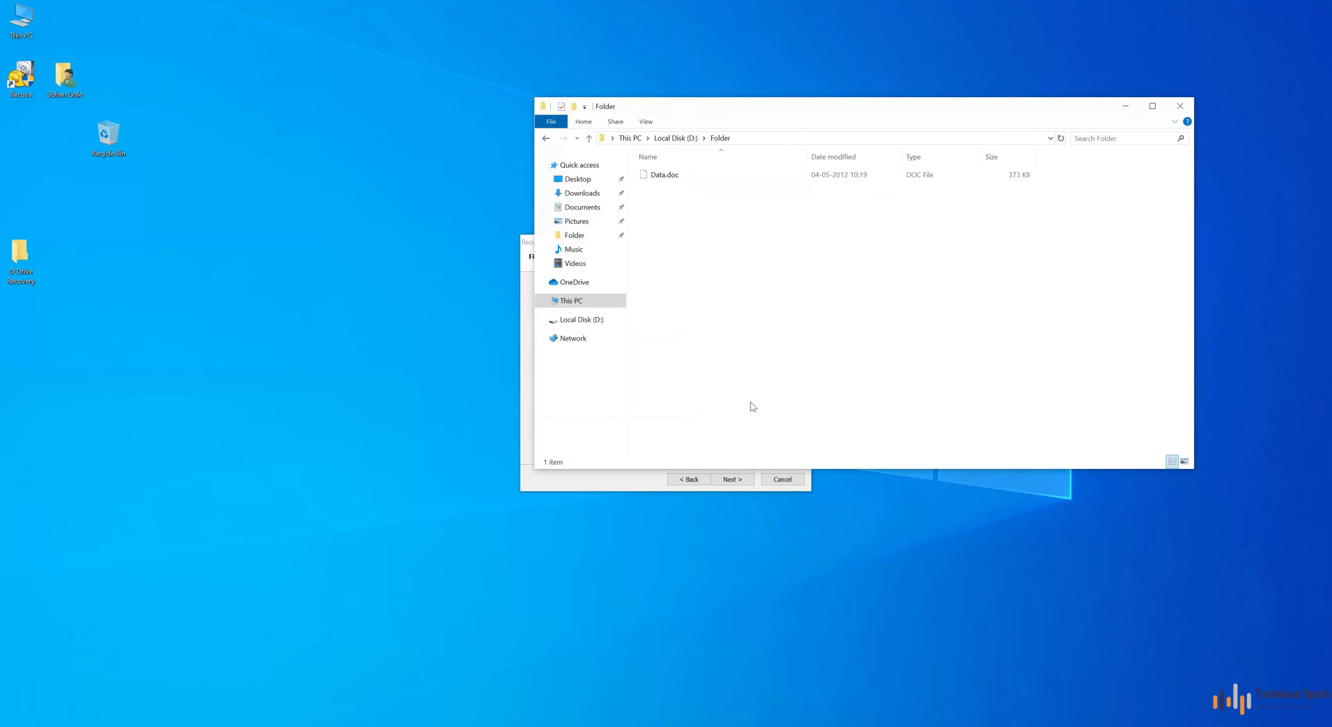
{"action": "left_click", "coordinate": [674, 138]}
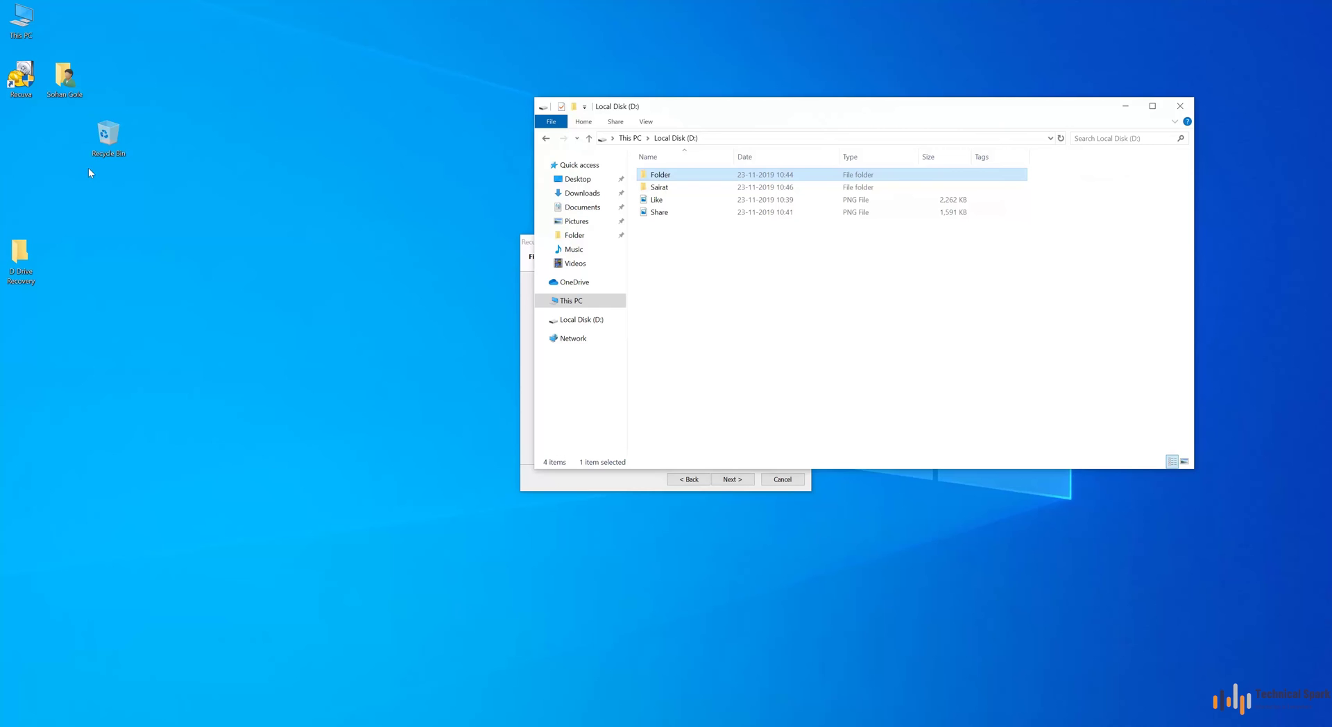
Confirm the Recycle Bin on the desktop is empty.
{"action": "left_click", "coordinate": [110, 141]}
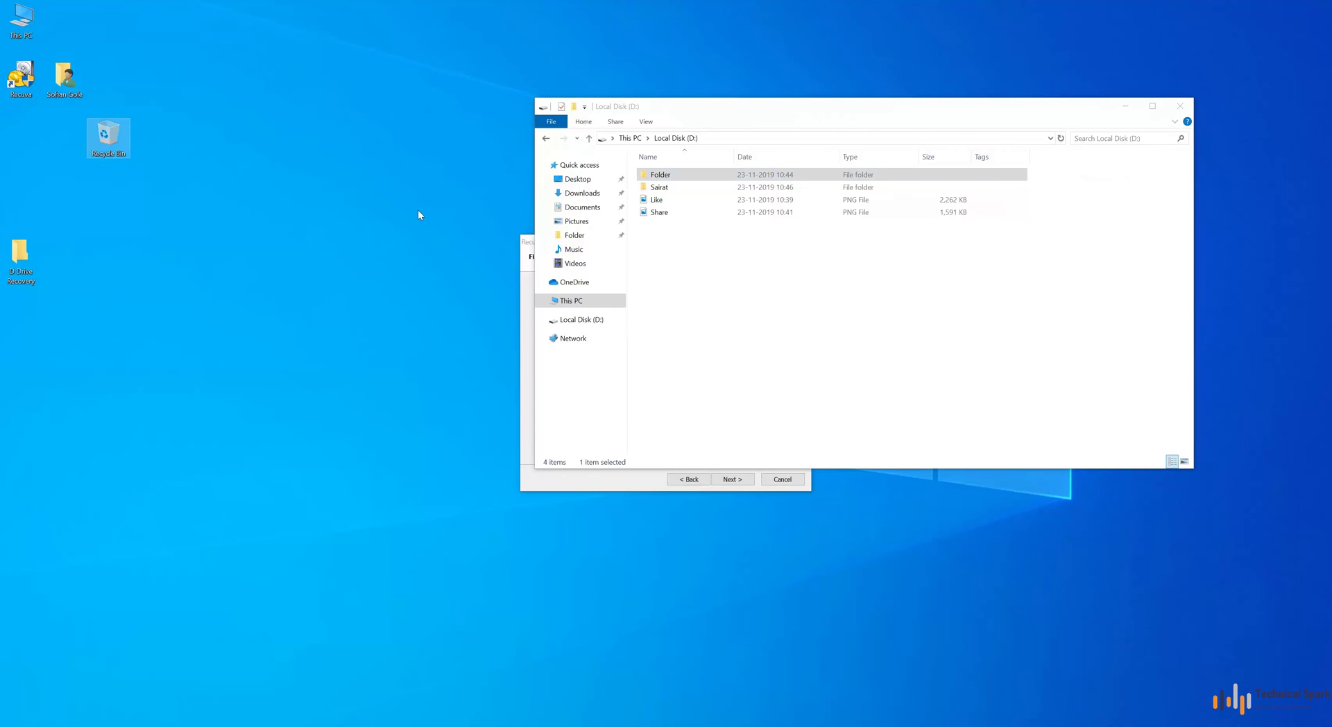
{"action": "double_click", "coordinate": [102, 130]}
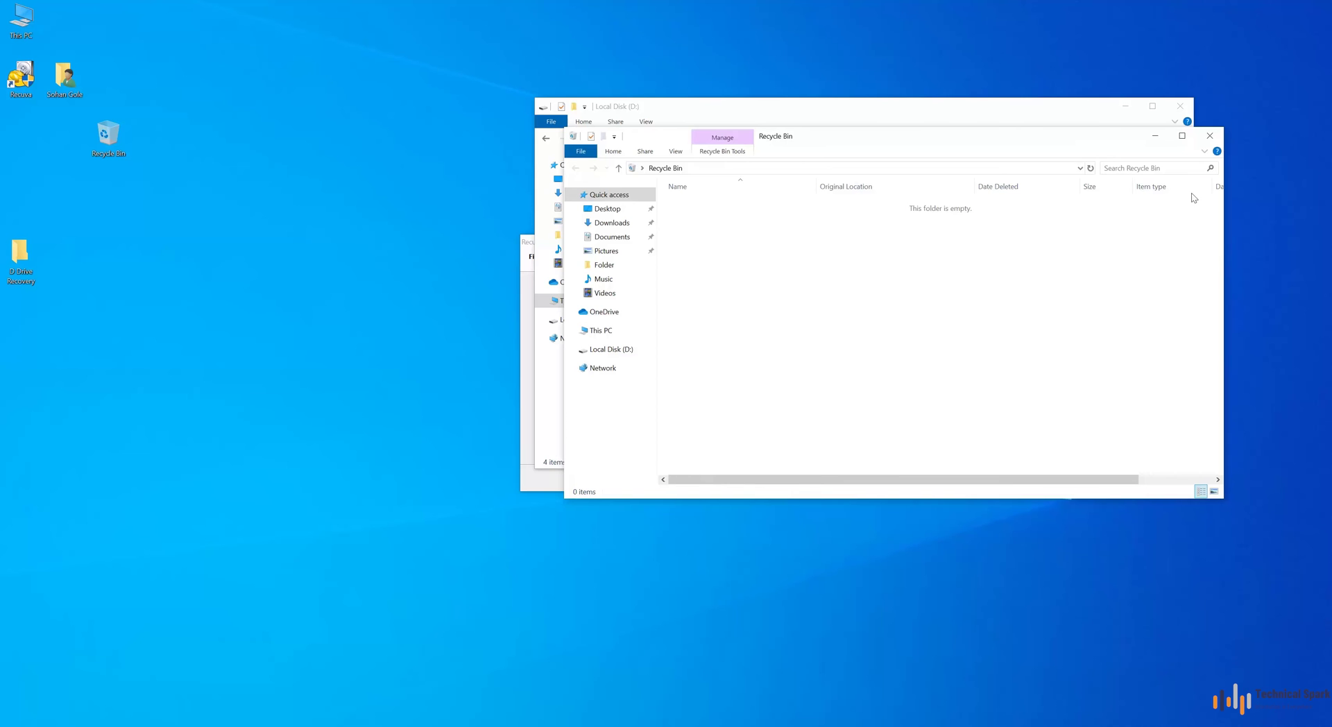
{"action": "left_click", "coordinate": [1212, 138]}
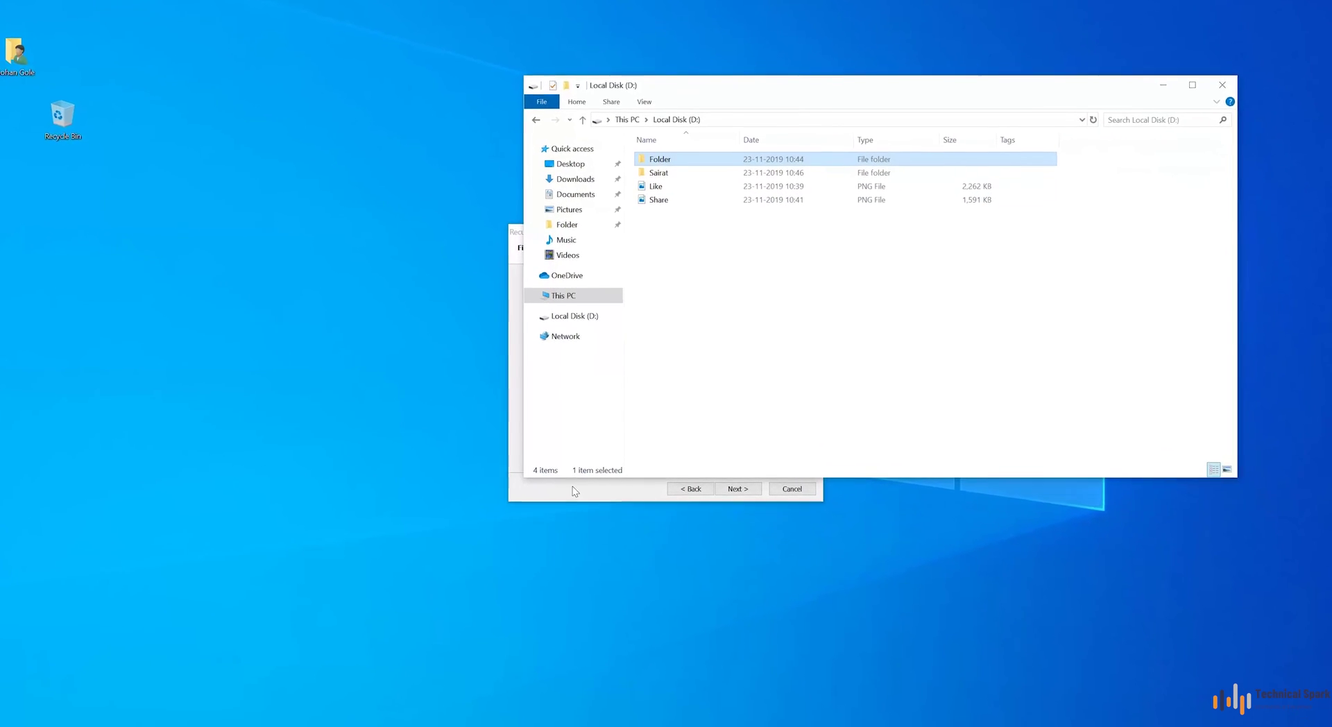
Move the Recuva wizard aside, keep D:\ as the location, and start the deep scan.
{"action": "left_click", "coordinate": [591, 498]}
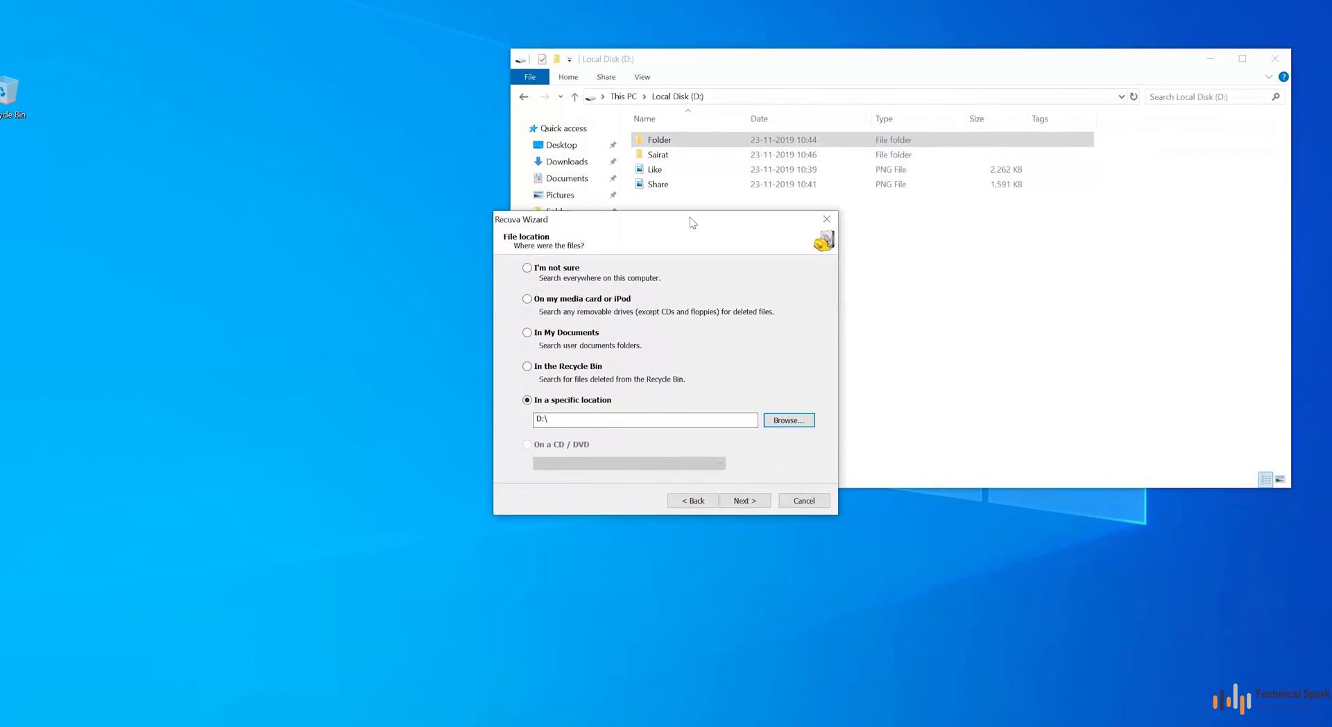
{"action": "left_click_drag", "start_coordinate": [692, 222], "coordinate": [309, 216]}
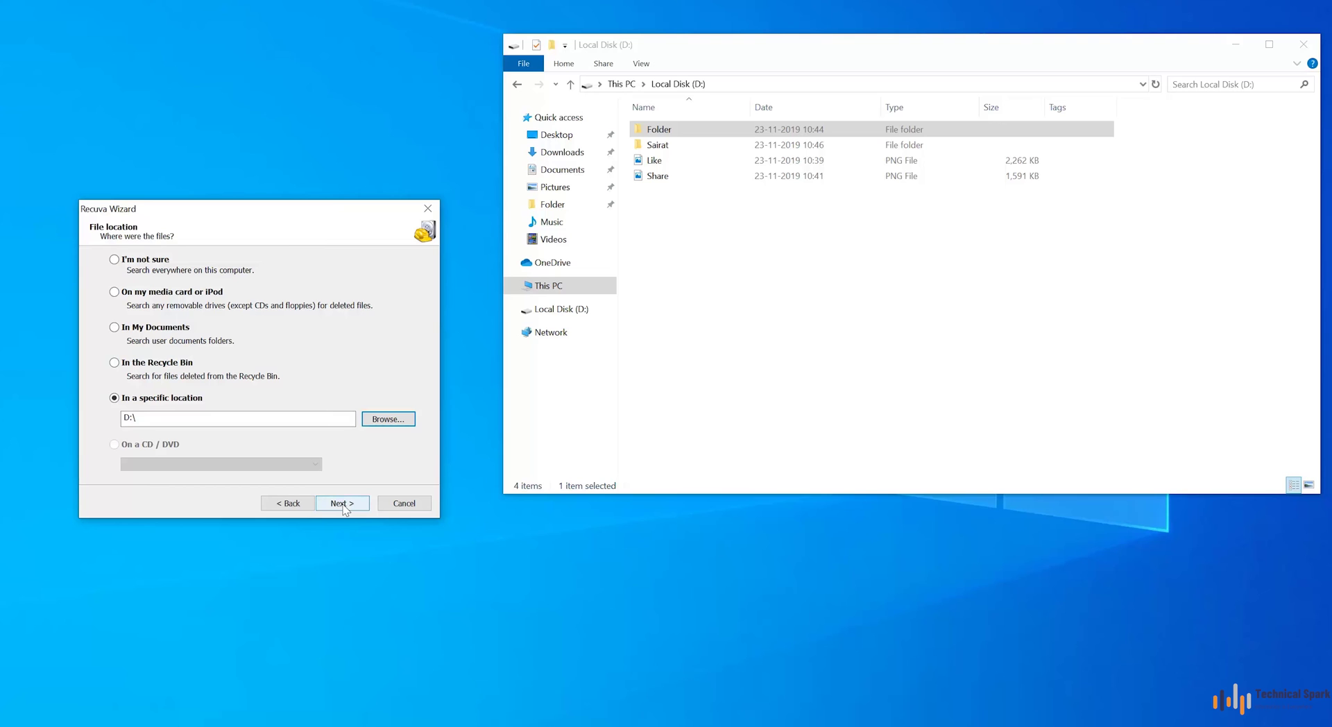
{"action": "left_click", "coordinate": [343, 505]}
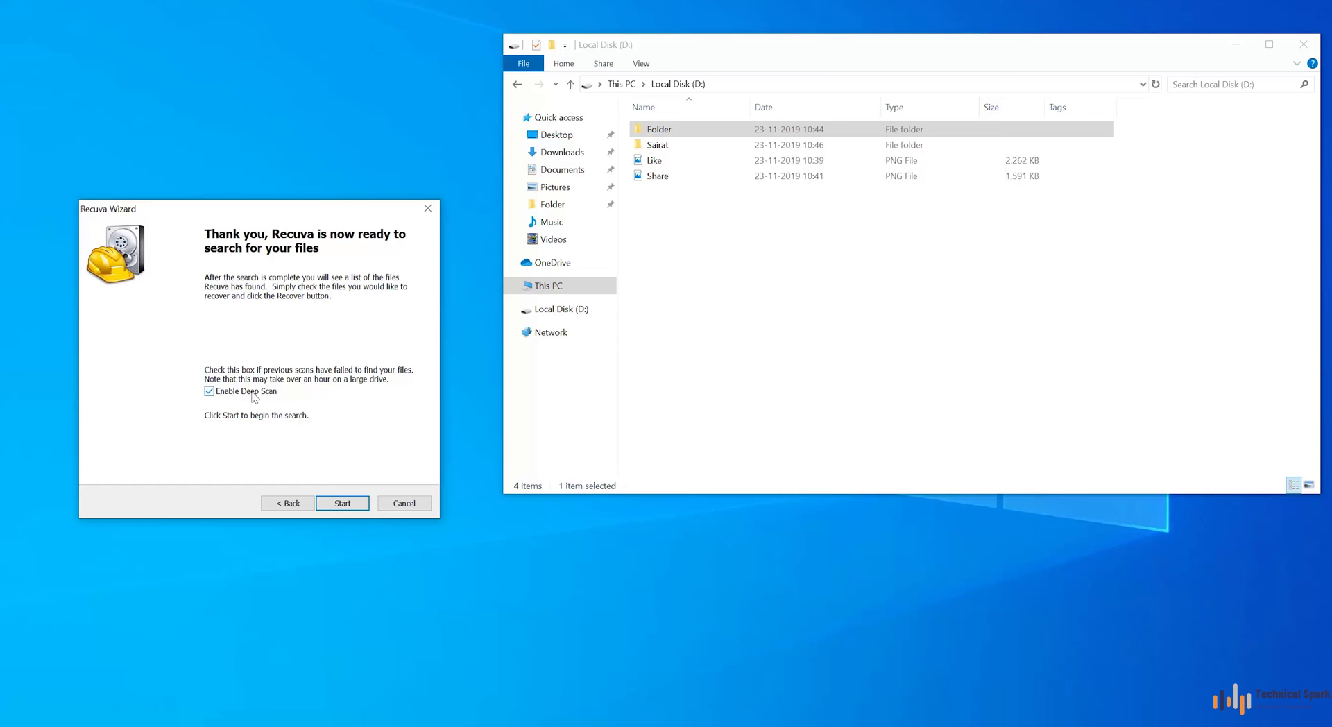
{"action": "left_click", "coordinate": [342, 503]}
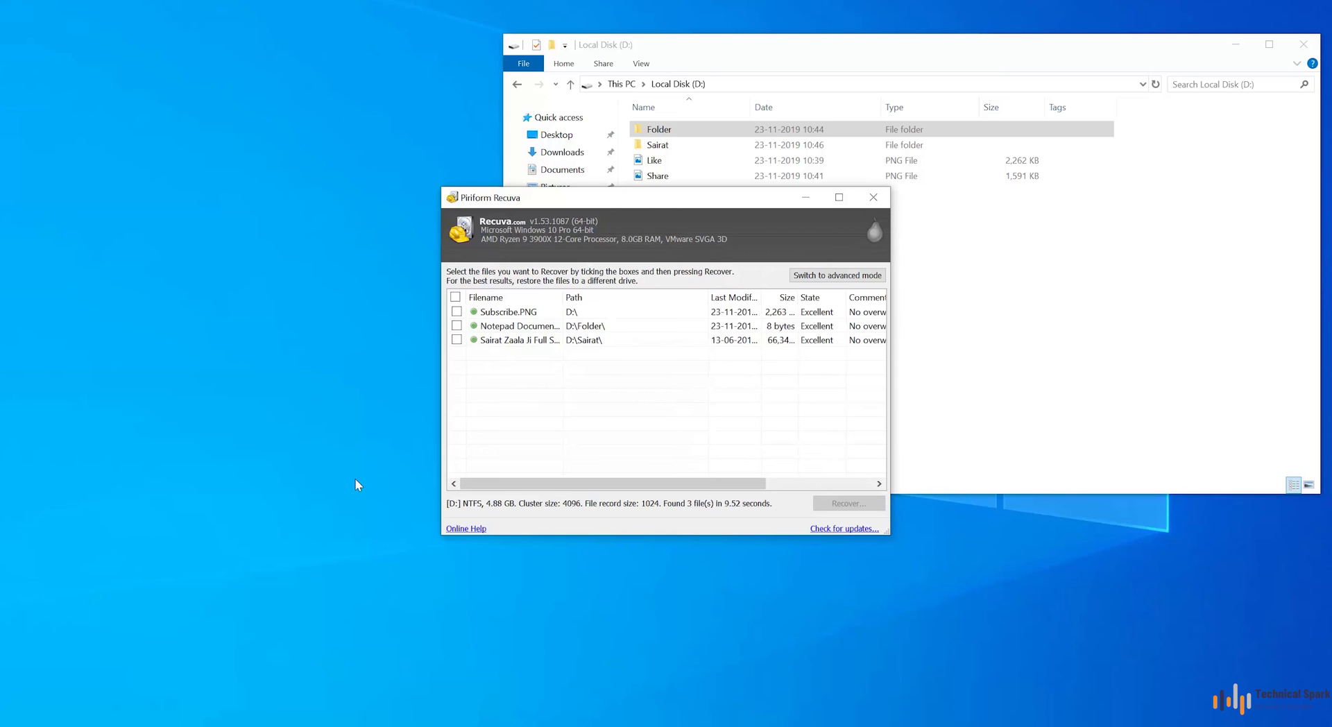
Widen the Filename column and tick all three found files for recovery.
{"action": "mouse_move", "coordinate": [566, 293]}
{"action": "left_mouse_down"}
{"action": "mouse_move", "coordinate": [856, 293]}
{"action": "mouse_move", "coordinate": [843, 293]}
{"action": "left_mouse_up"}
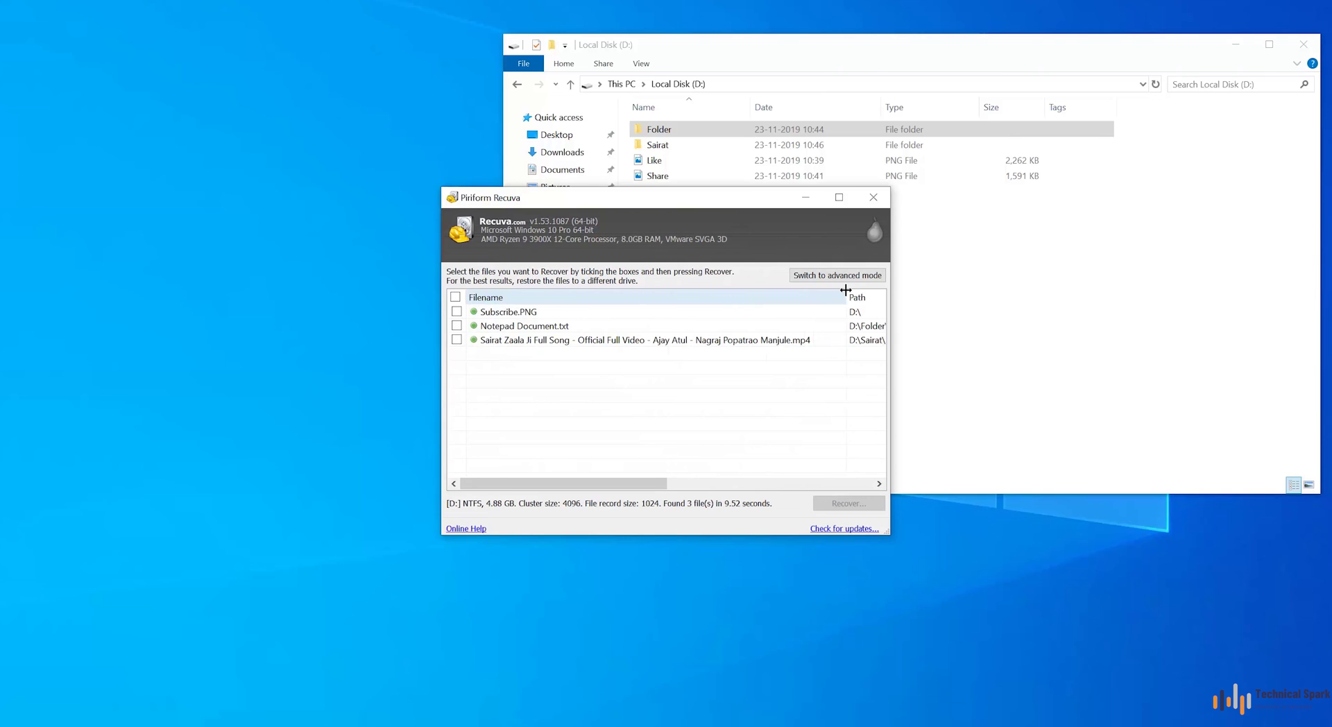
{"action": "left_click", "coordinate": [455, 297]}
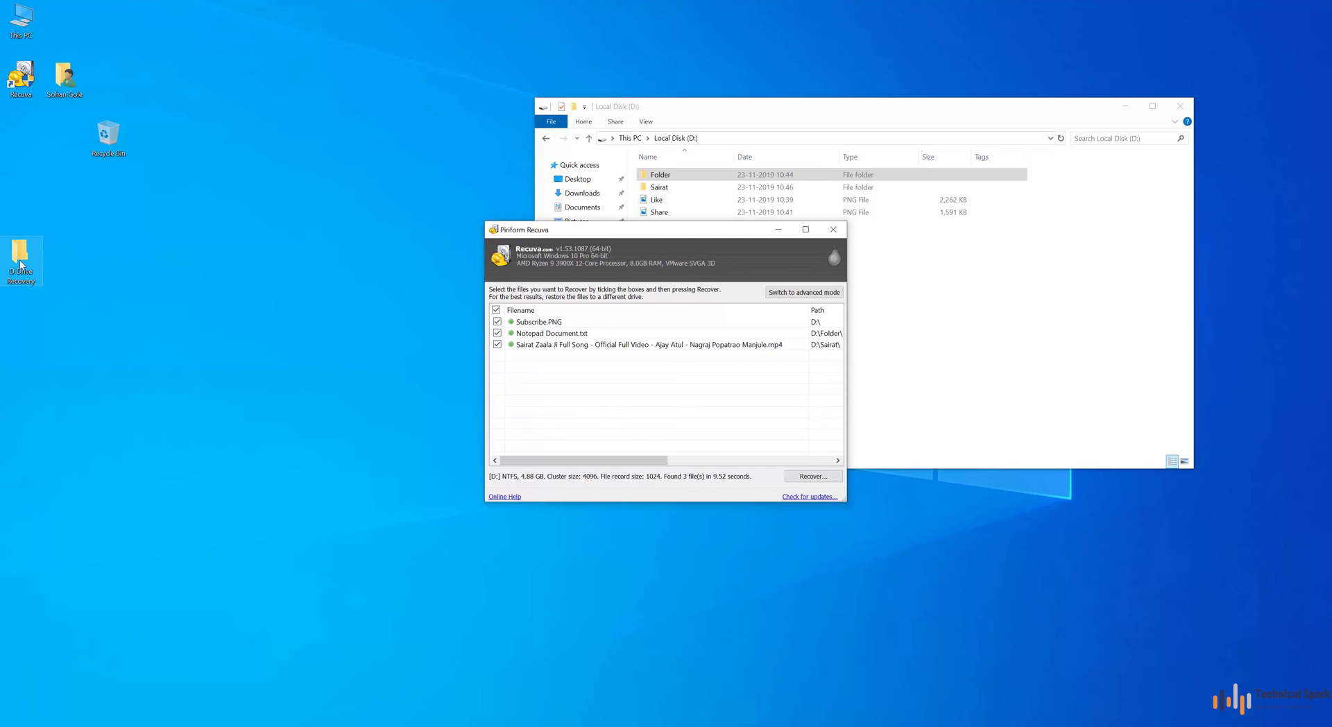
Open the desktop D Drive Recovery folder, recover the three marked files into it, then close Recuva.
{"action": "double_click", "coordinate": [20, 265]}
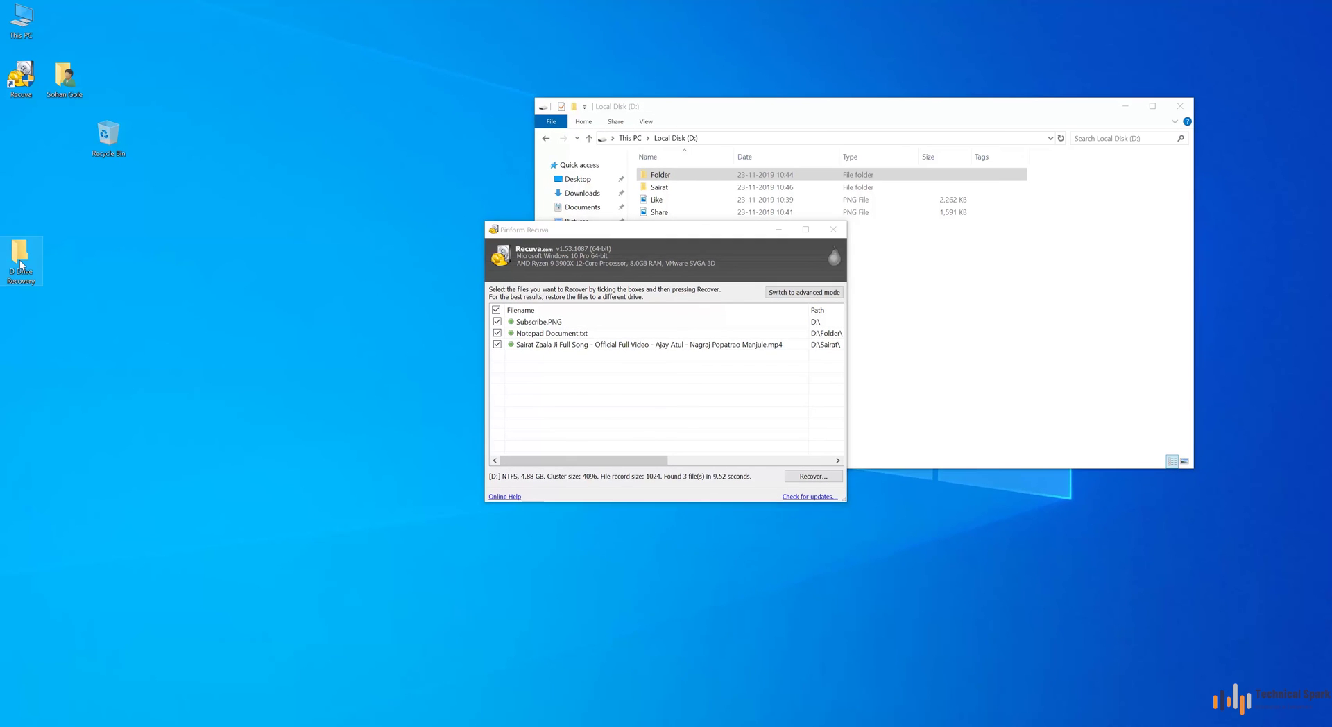
{"action": "left_click_drag", "start_coordinate": [713, 151], "coordinate": [240, 332]}
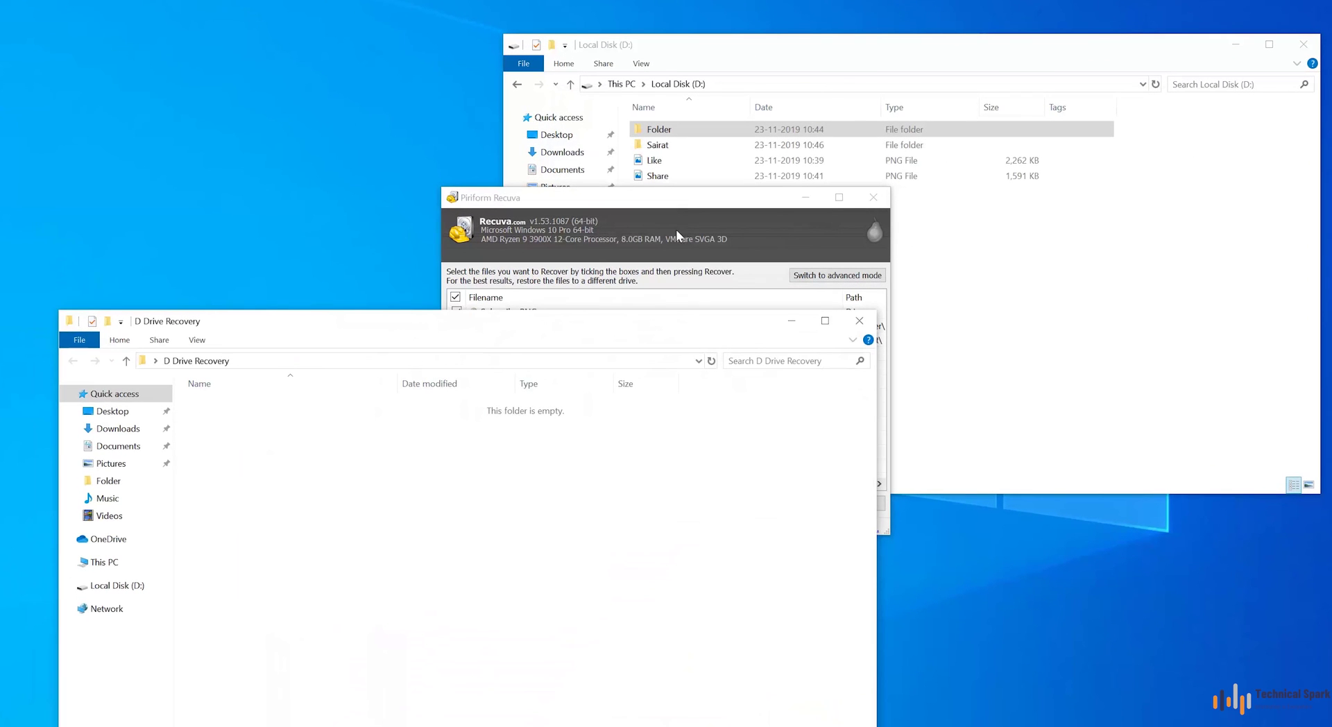
{"action": "left_click", "coordinate": [698, 213]}
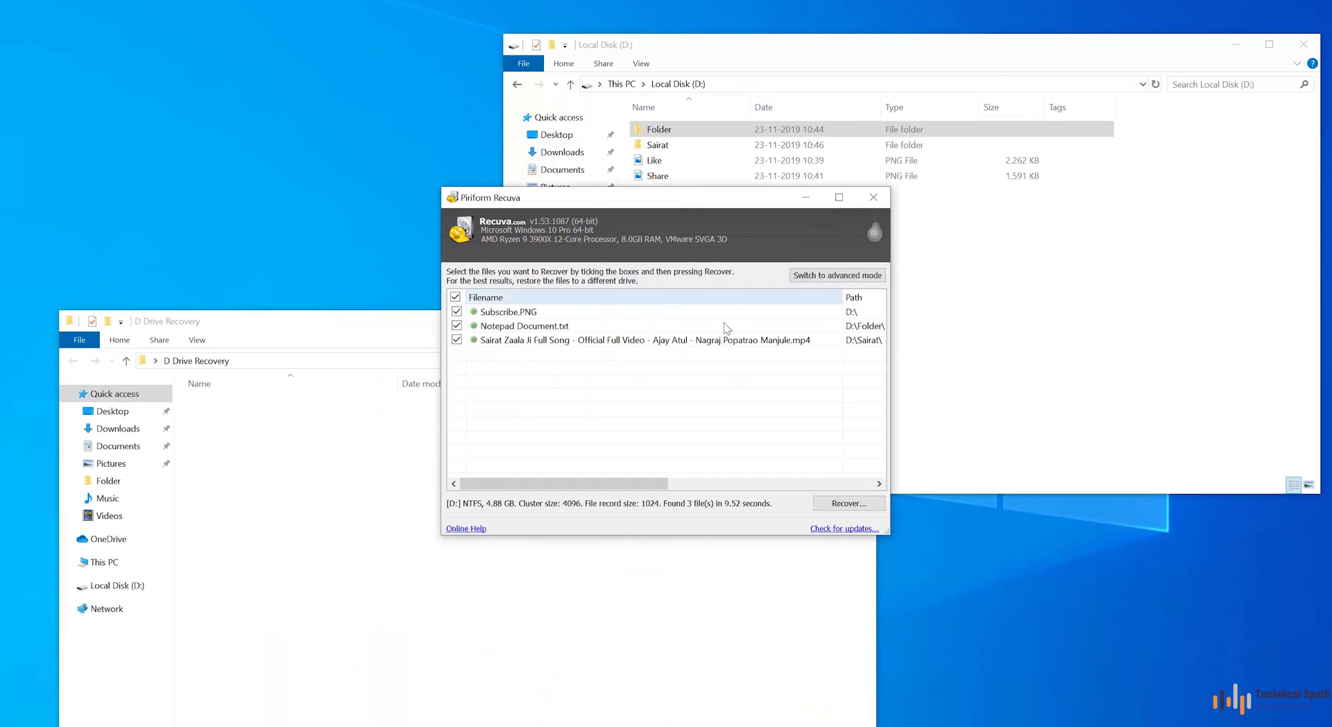
{"action": "left_click", "coordinate": [844, 510]}
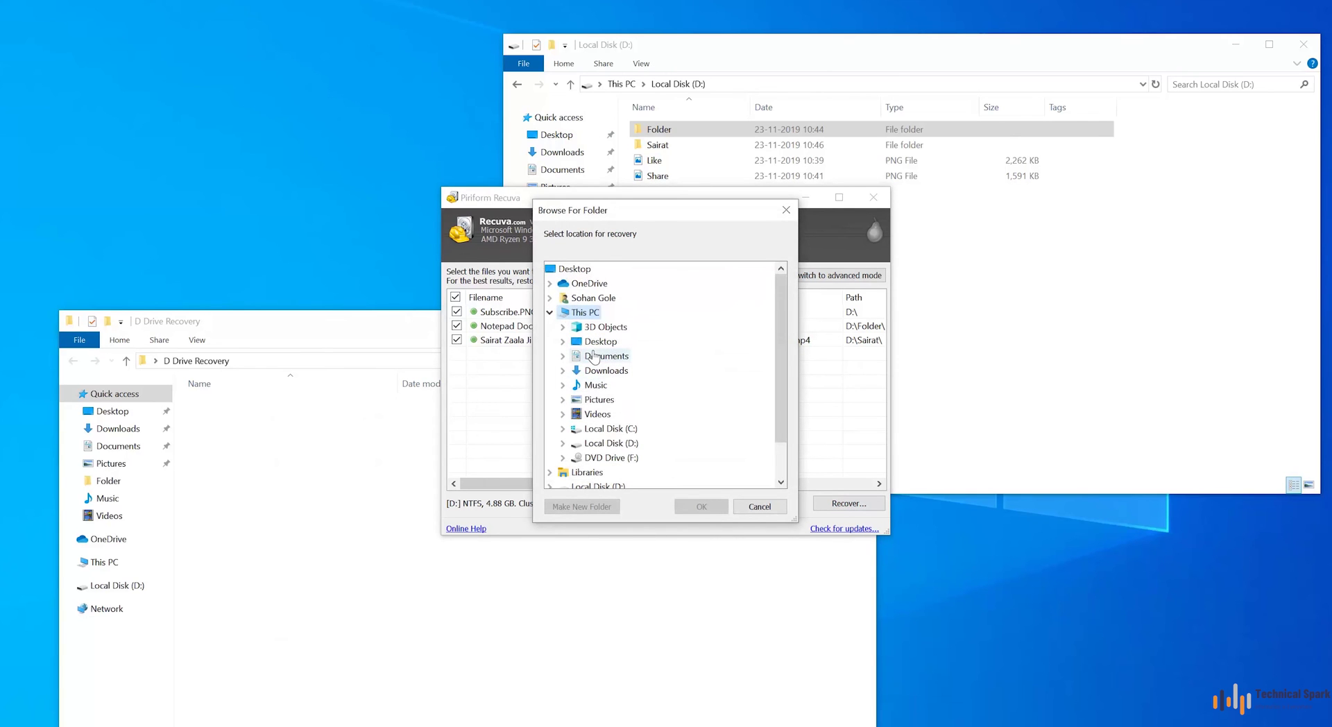
{"action": "left_click", "coordinate": [598, 345]}
{"action": "left_click", "coordinate": [628, 356]}
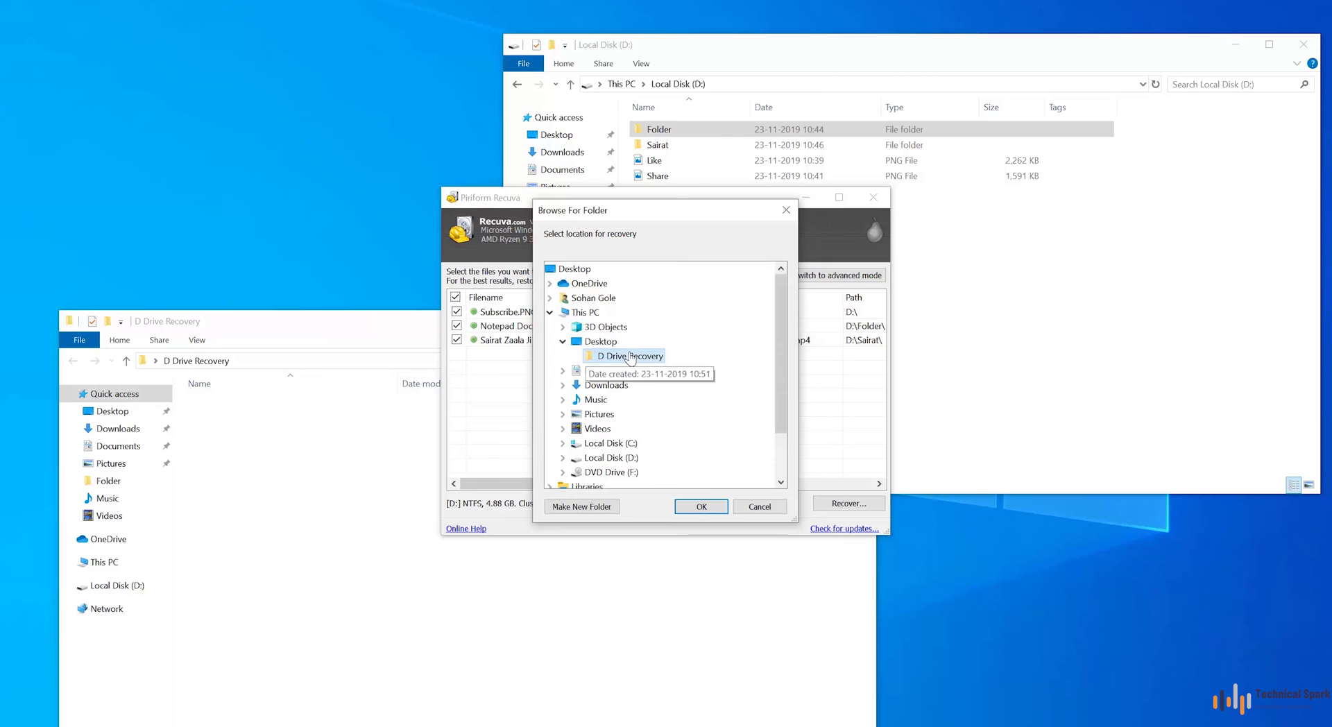
{"action": "left_click", "coordinate": [699, 506]}
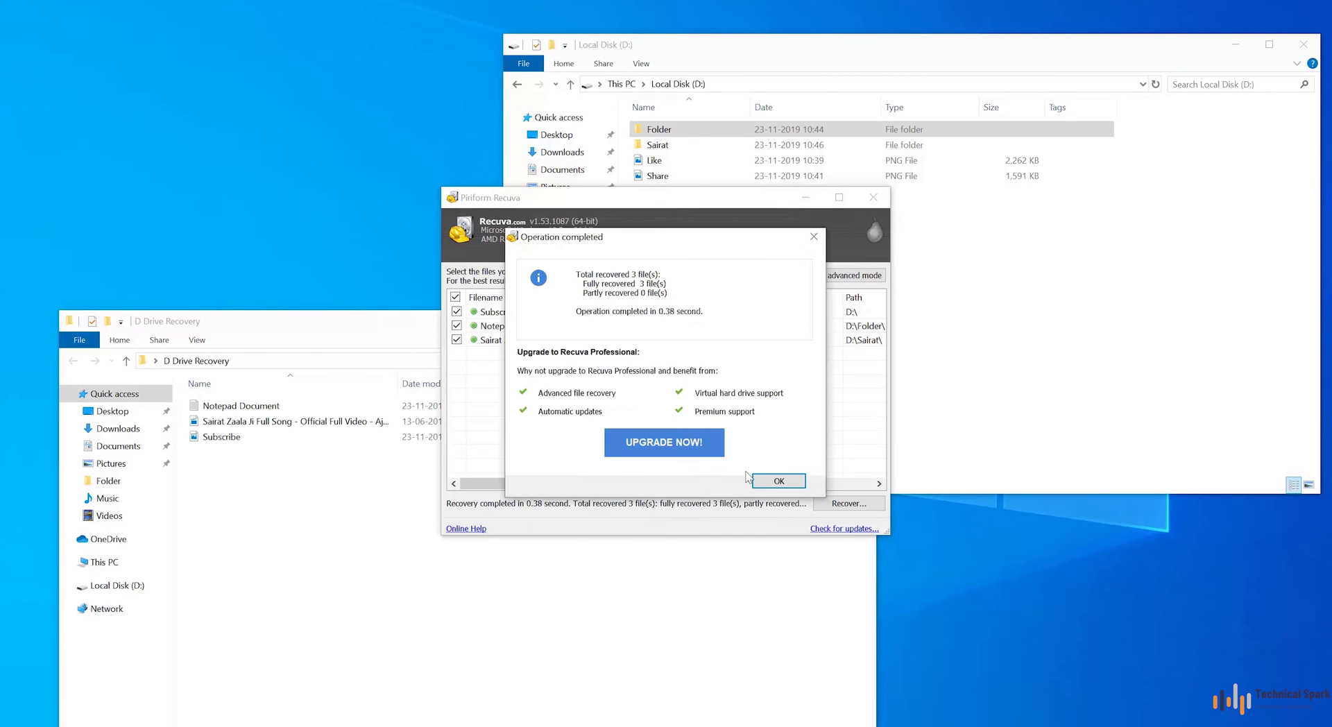
{"action": "left_click", "coordinate": [774, 487]}
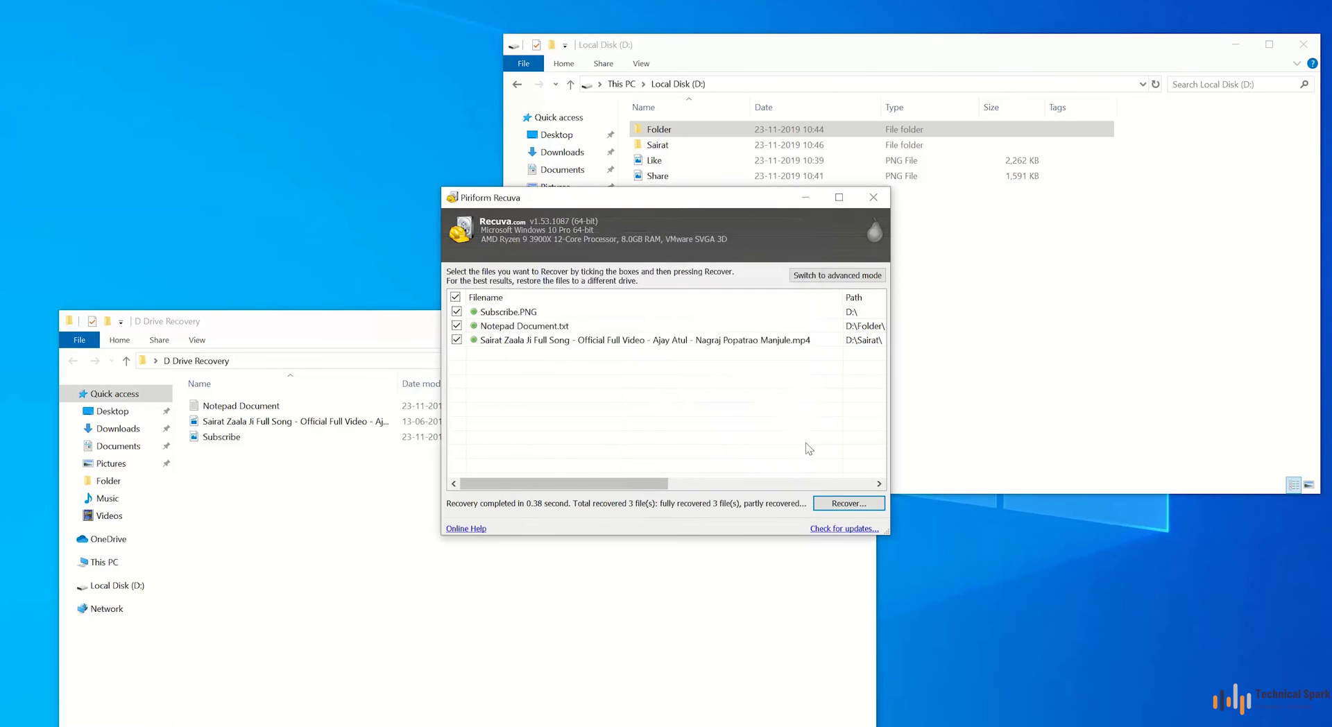
{"action": "left_click", "coordinate": [873, 197]}
{"action": "double_click", "coordinate": [241, 406]}
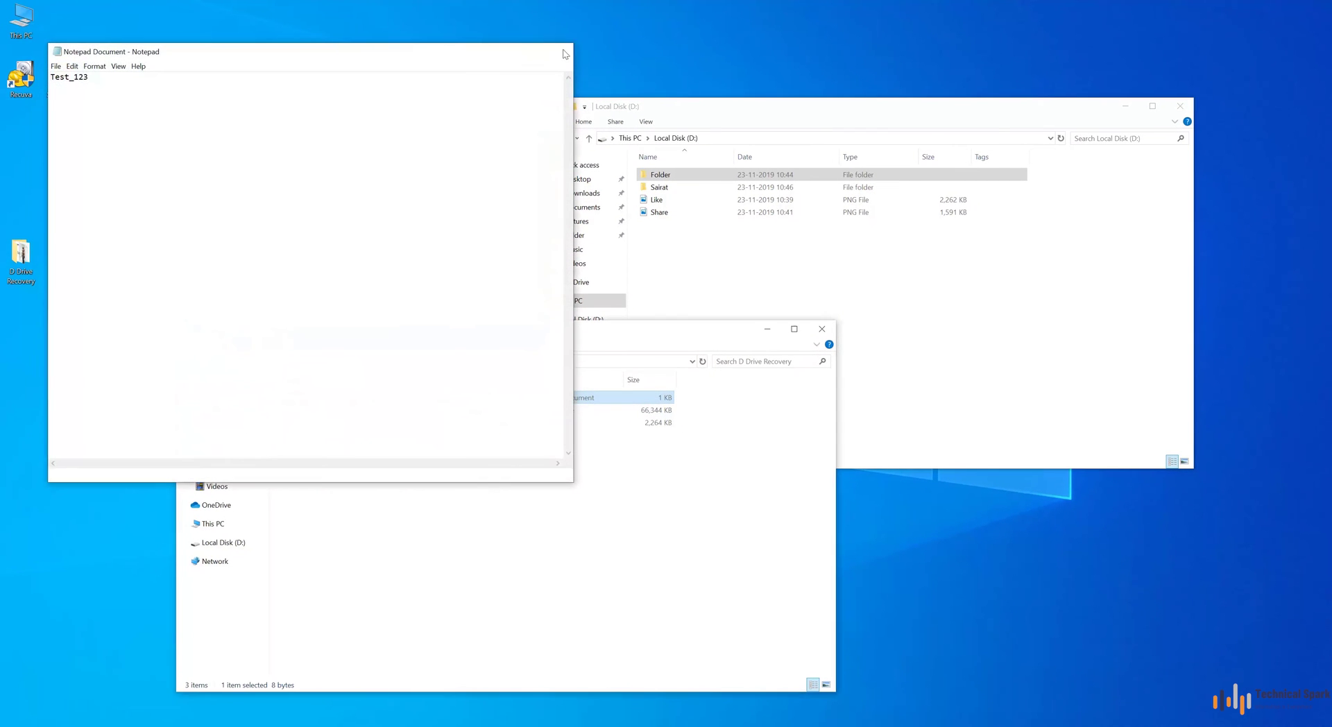
{"action": "left_click", "coordinate": [560, 51]}
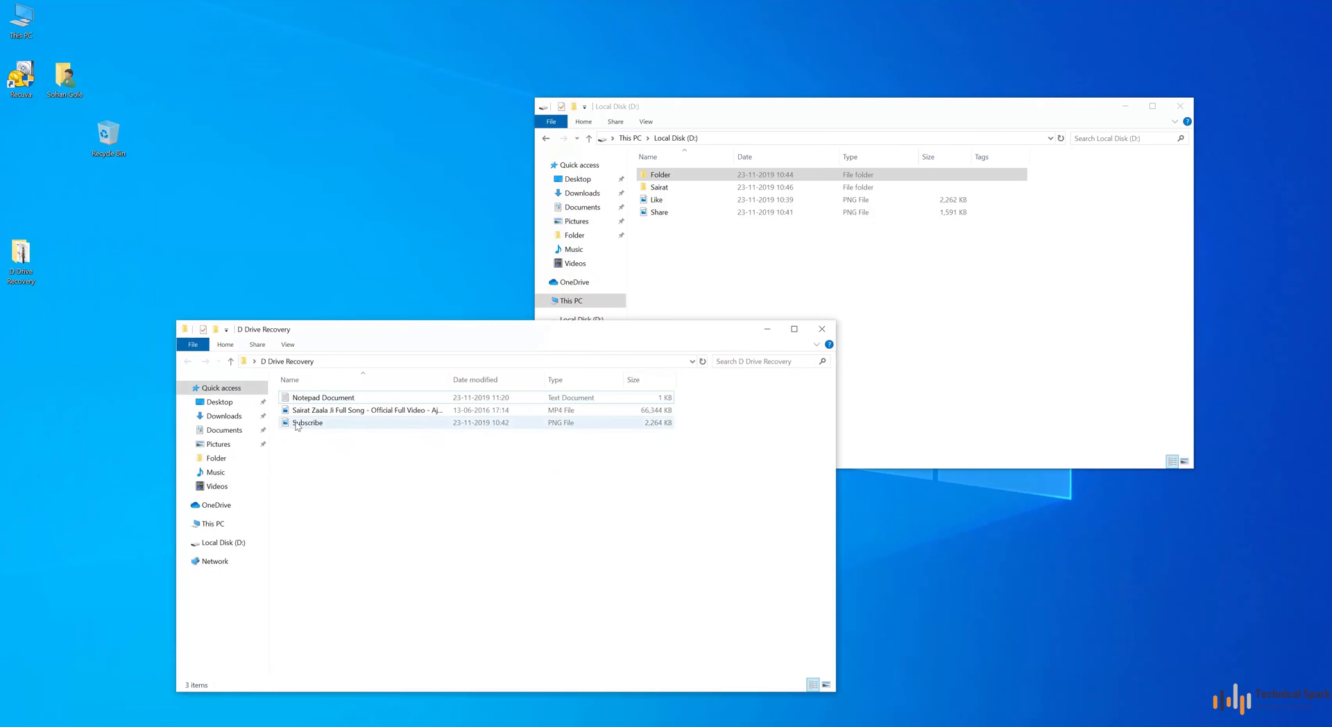
{"action": "left_click", "coordinate": [329, 412]}
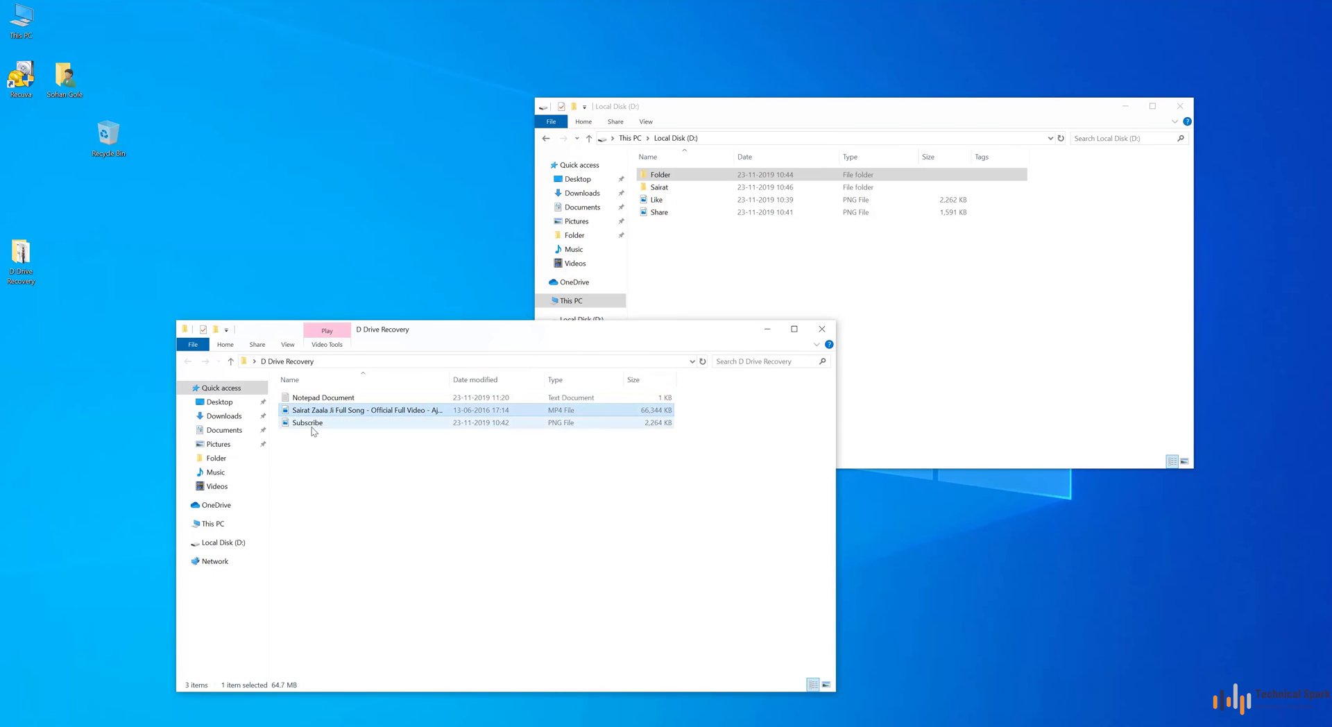
{"action": "double_click", "coordinate": [310, 424]}
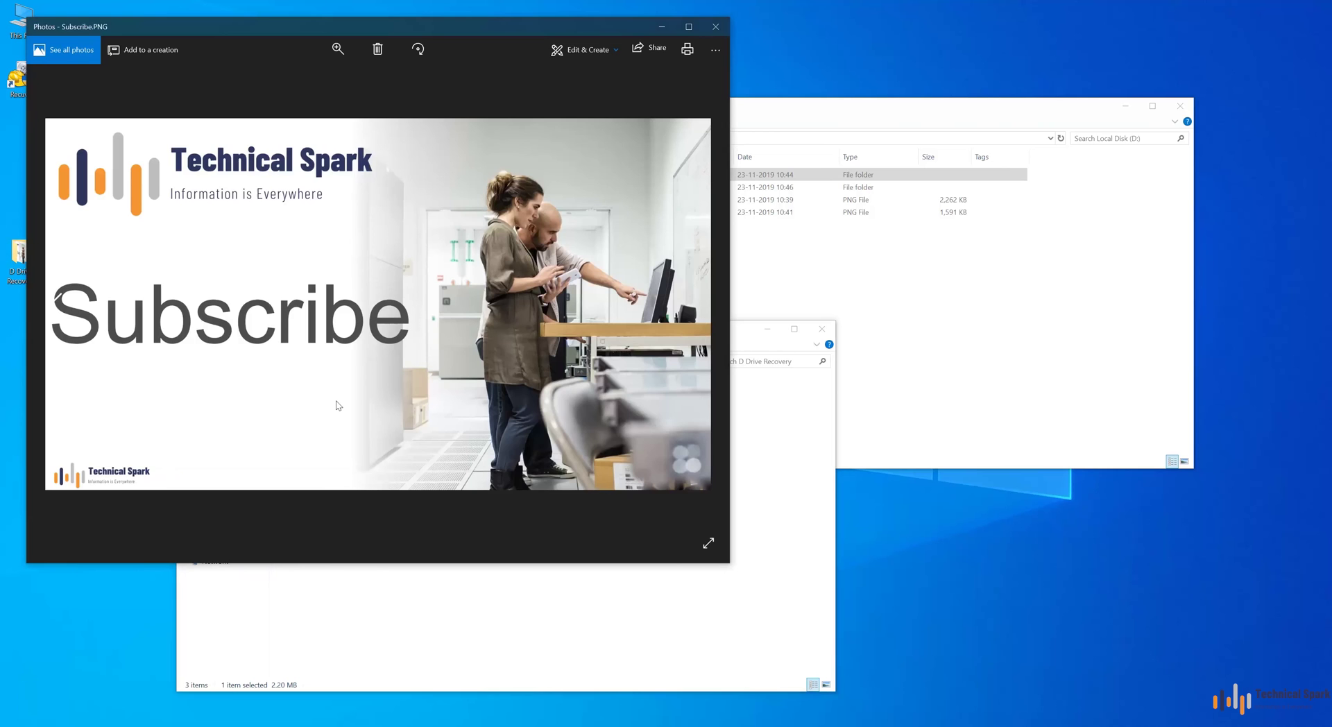
{"action": "left_click", "coordinate": [710, 33]}
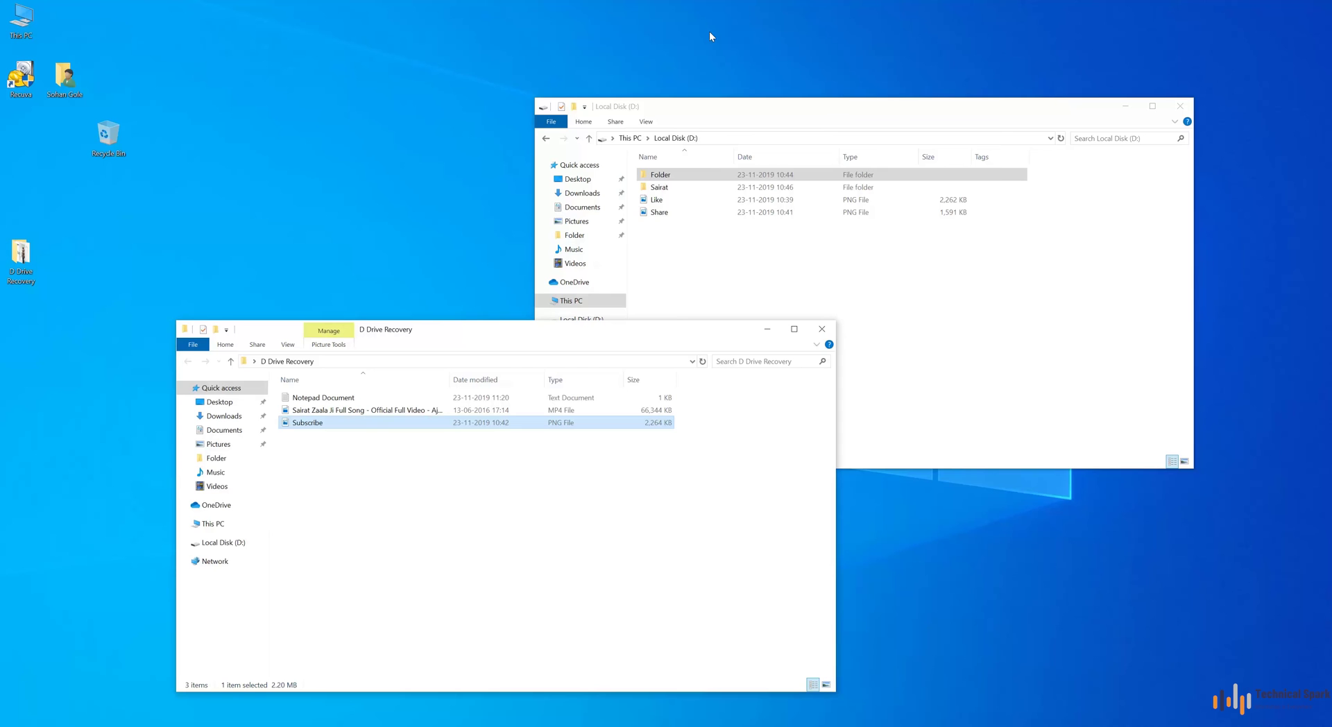
Switch the Local Disk (D:) window to This PC to list all drives.
{"action": "left_click", "coordinate": [630, 138]}
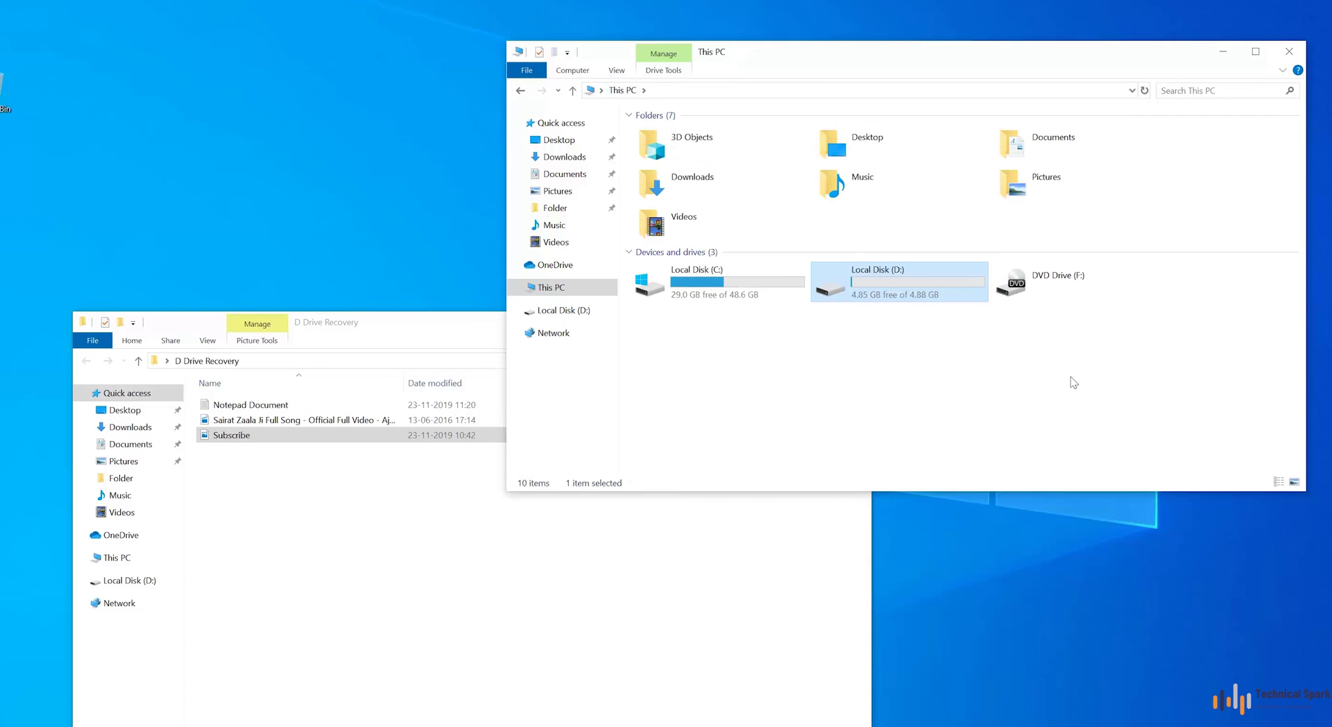
Open drive D: and inspect the contents of its Folder and Sairat folders.
{"action": "double_click", "coordinate": [956, 284]}
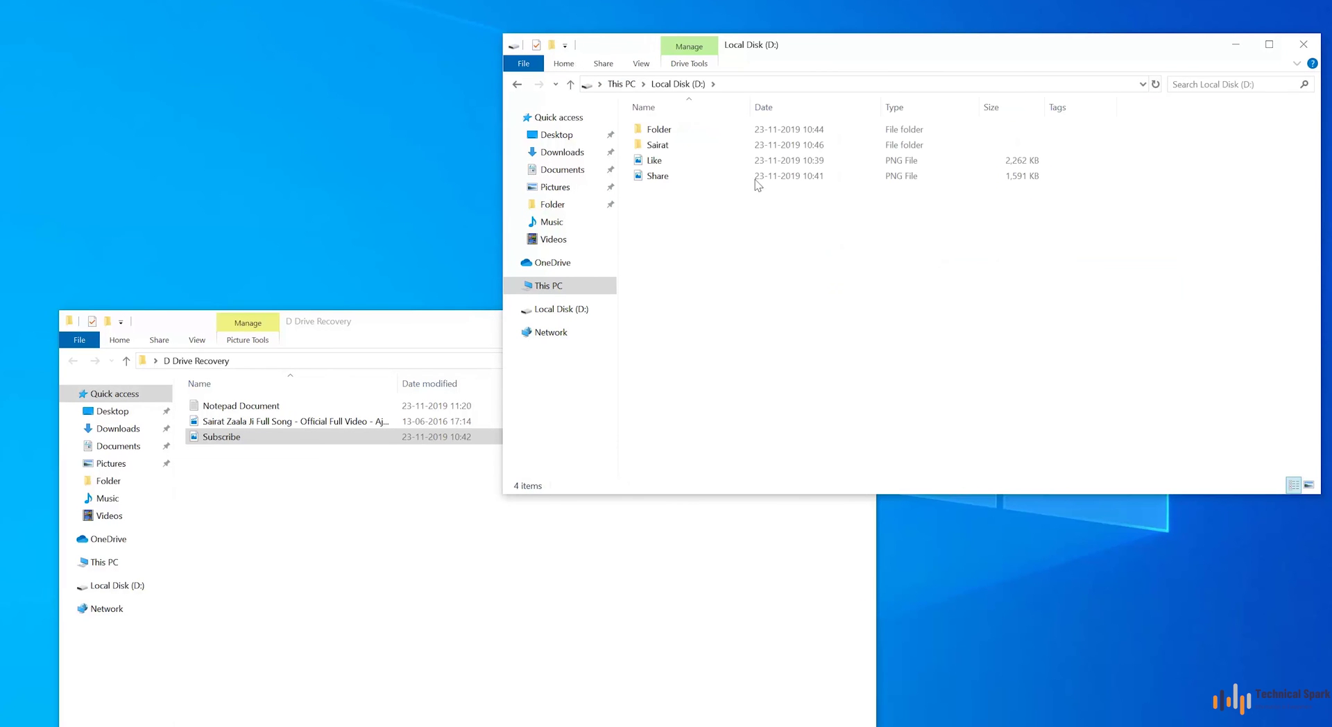
{"action": "double_click", "coordinate": [741, 129]}
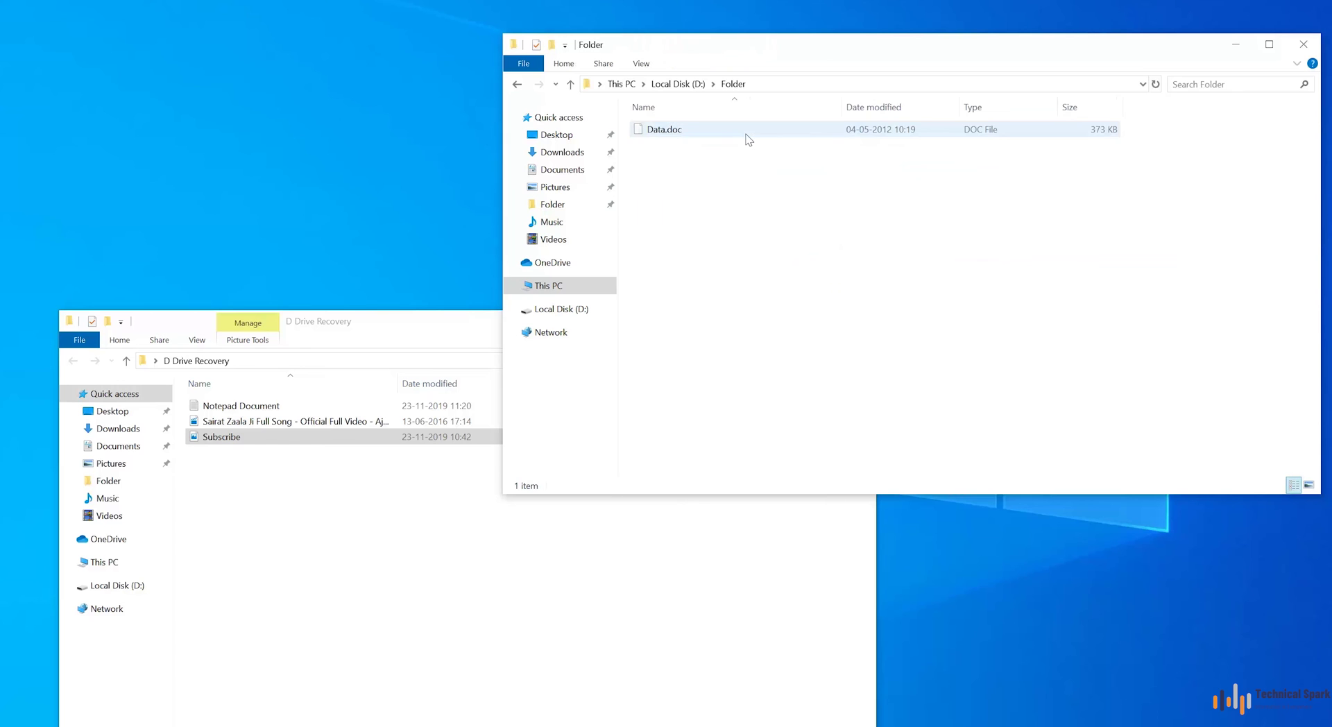
{"action": "key", "text": "alt+Up"}
{"action": "key", "text": "alt+Up"}
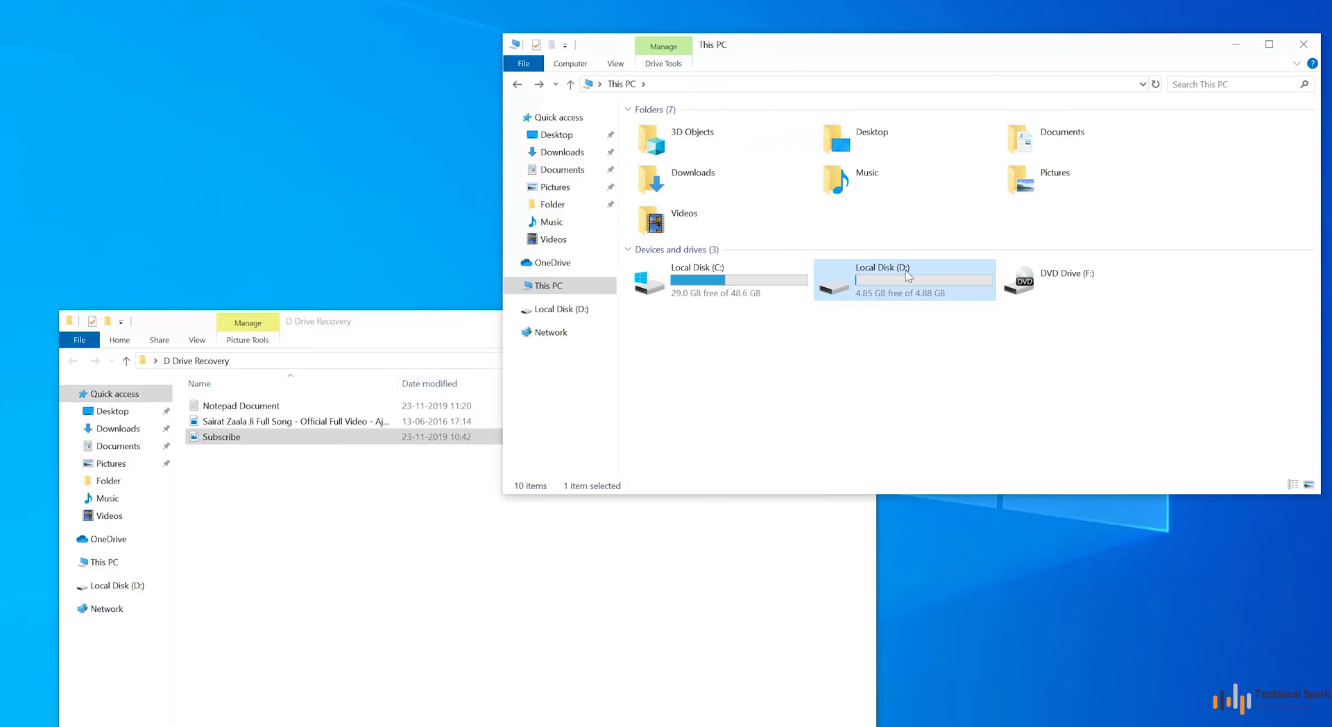
{"action": "double_click", "coordinate": [905, 269]}
{"action": "double_click", "coordinate": [717, 144]}
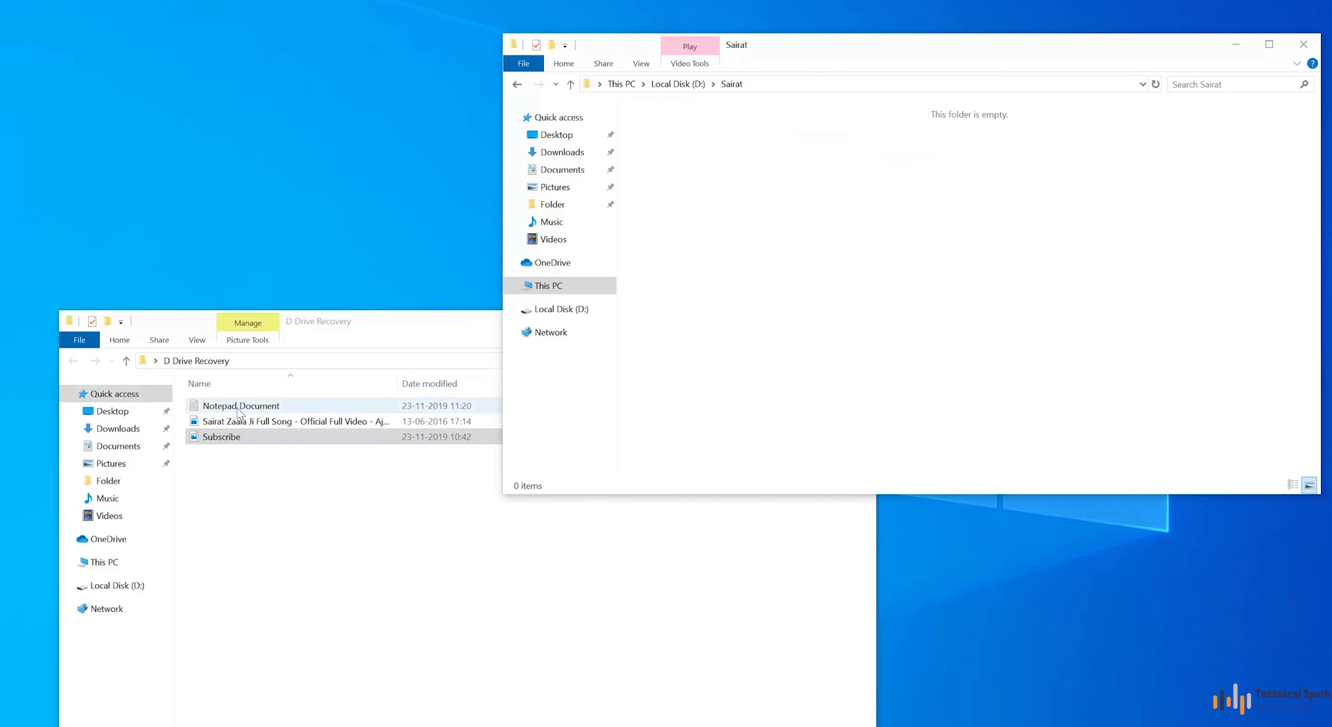
{"action": "left_click", "coordinate": [673, 85]}
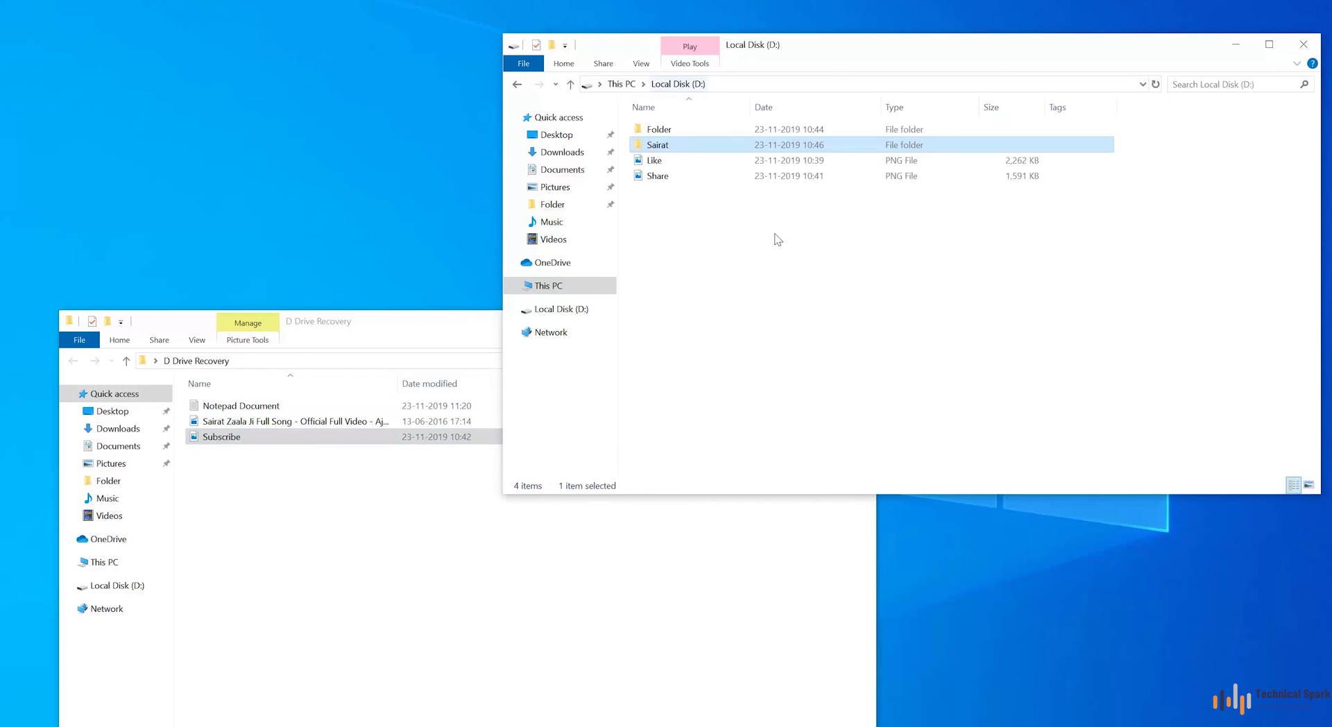
{"action": "left_click", "coordinate": [647, 161]}
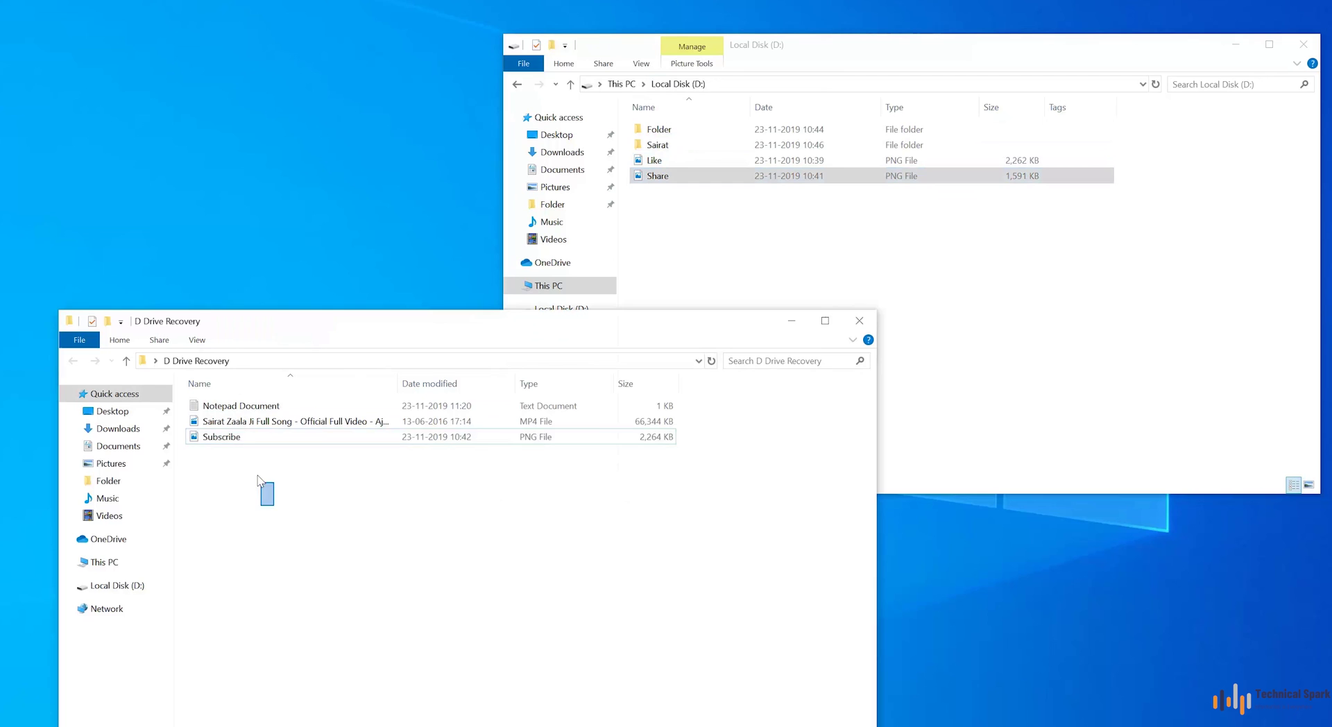
Move the recovered Subscribe image onto the root of drive D:.
{"action": "right_click", "coordinate": [225, 439]}
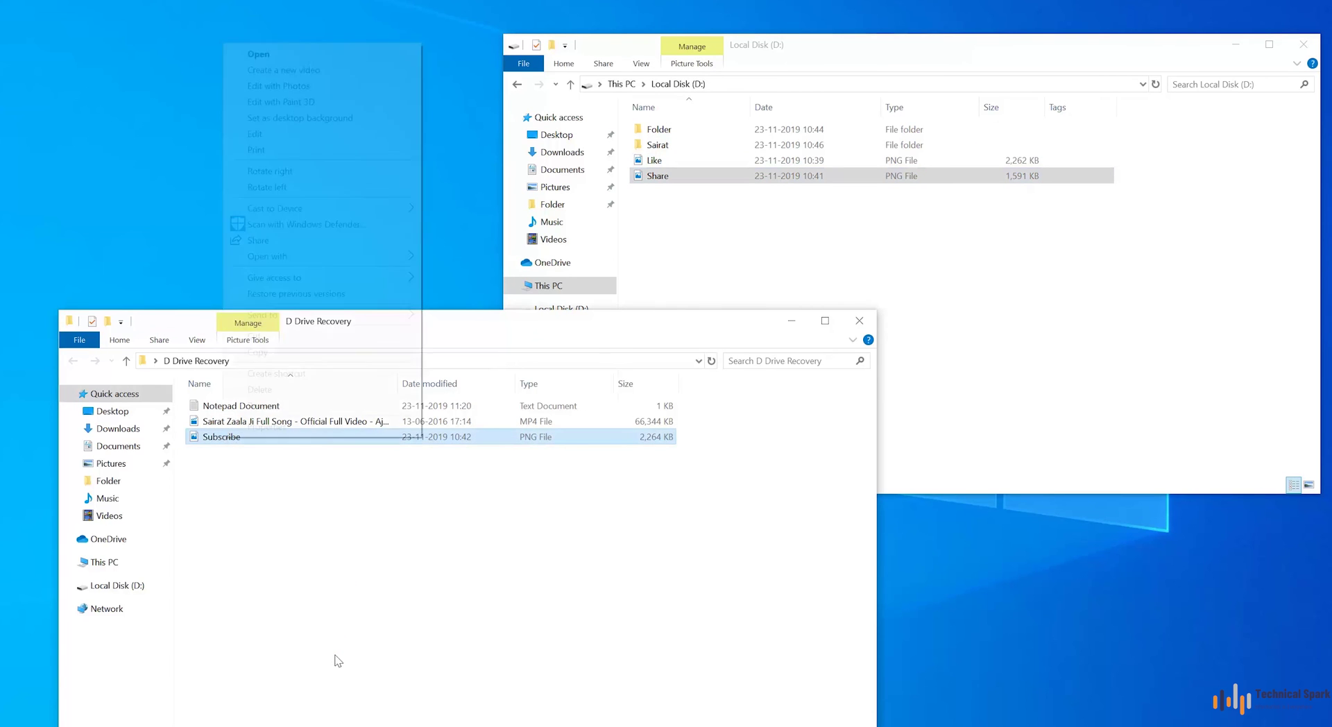
{"action": "left_click", "coordinate": [291, 335]}
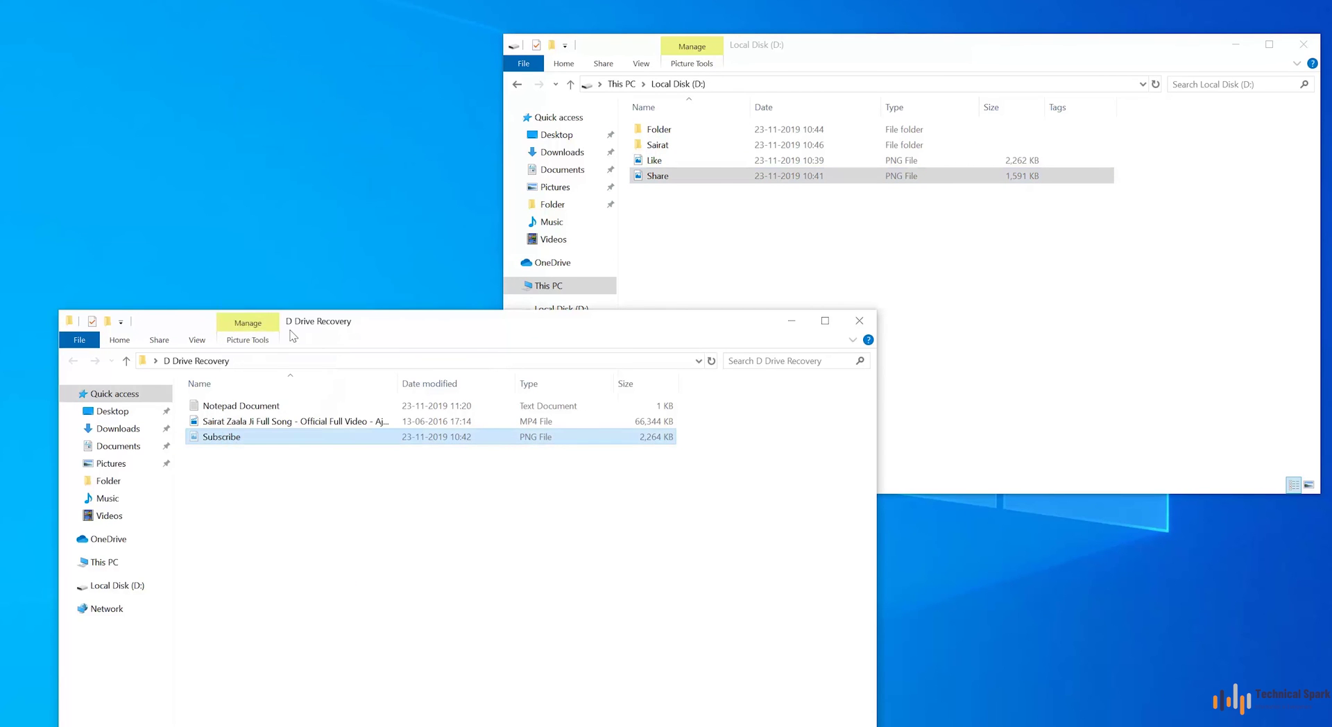
{"action": "right_click", "coordinate": [727, 210]}
{"action": "left_click", "coordinate": [776, 317]}
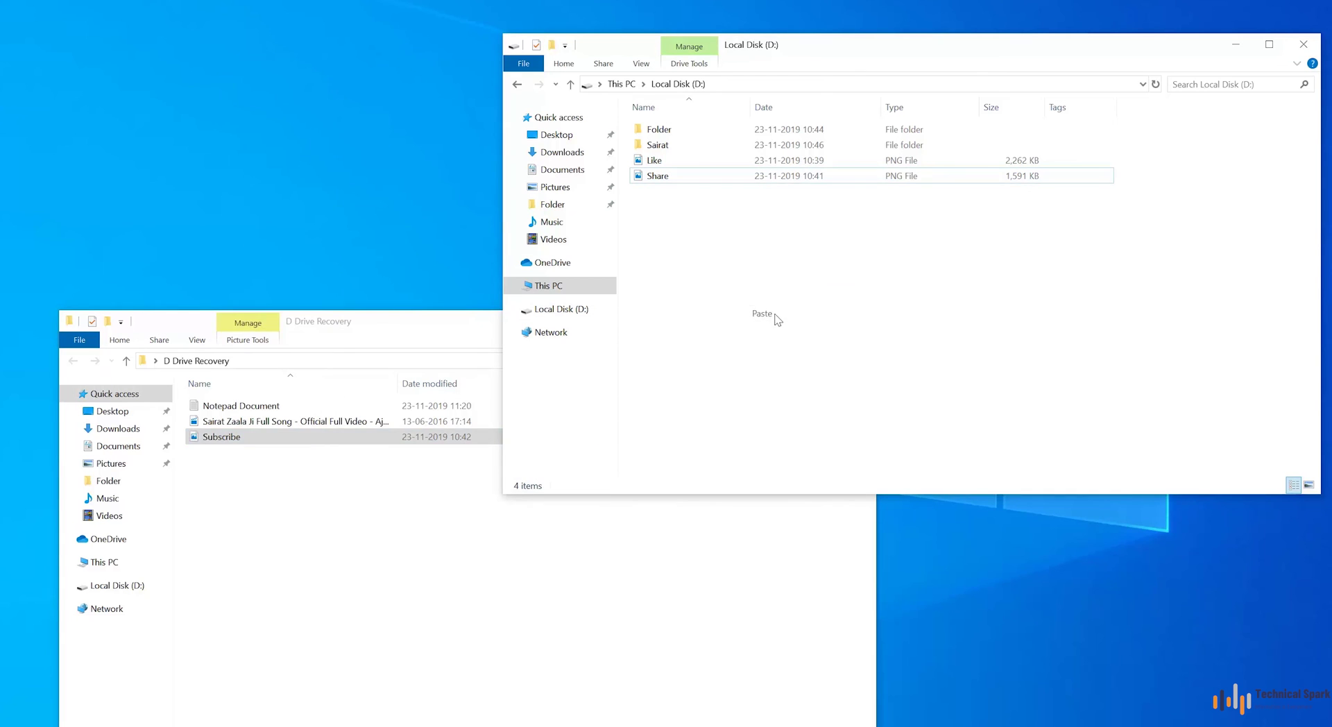
Move the recovered Sairat video into D:\Sairat.
{"action": "left_click", "coordinate": [249, 423]}
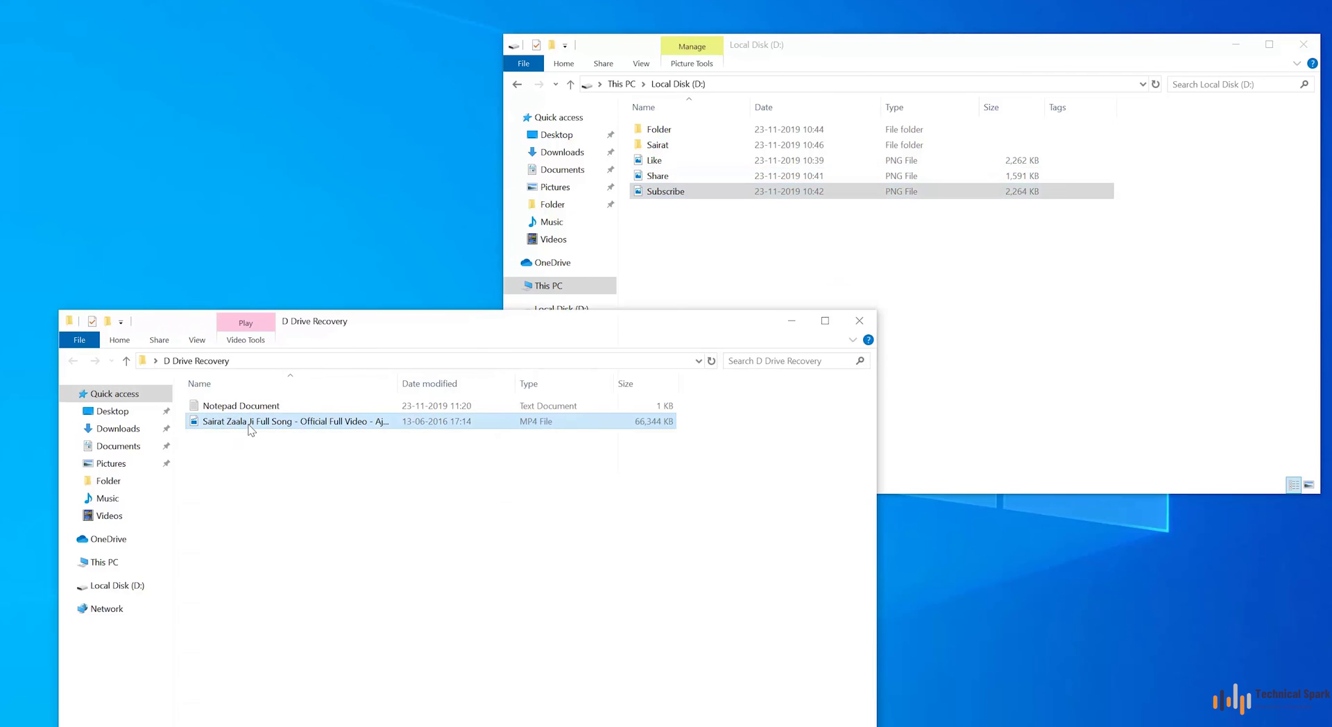
{"action": "right_click", "coordinate": [251, 429]}
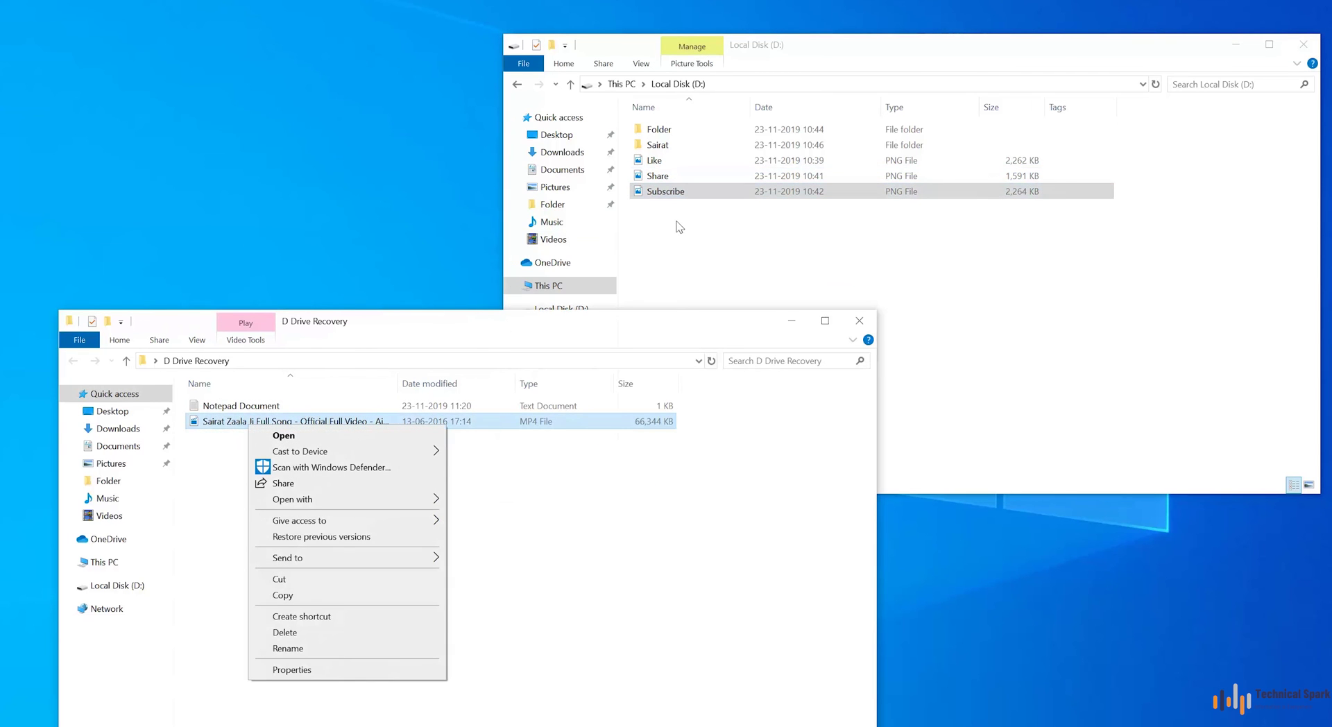
{"action": "left_click", "coordinate": [303, 585]}
{"action": "left_click", "coordinate": [642, 151]}
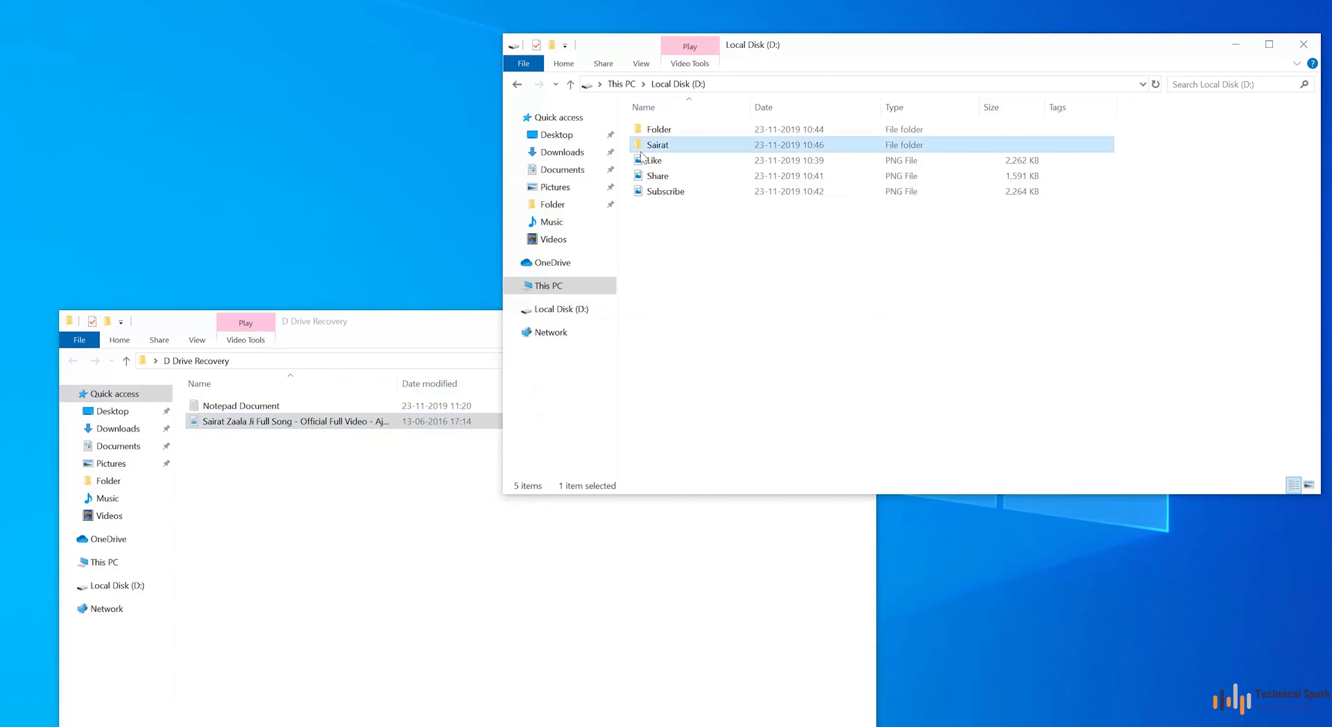
{"action": "double_click", "coordinate": [642, 150]}
{"action": "right_click", "coordinate": [734, 382]}
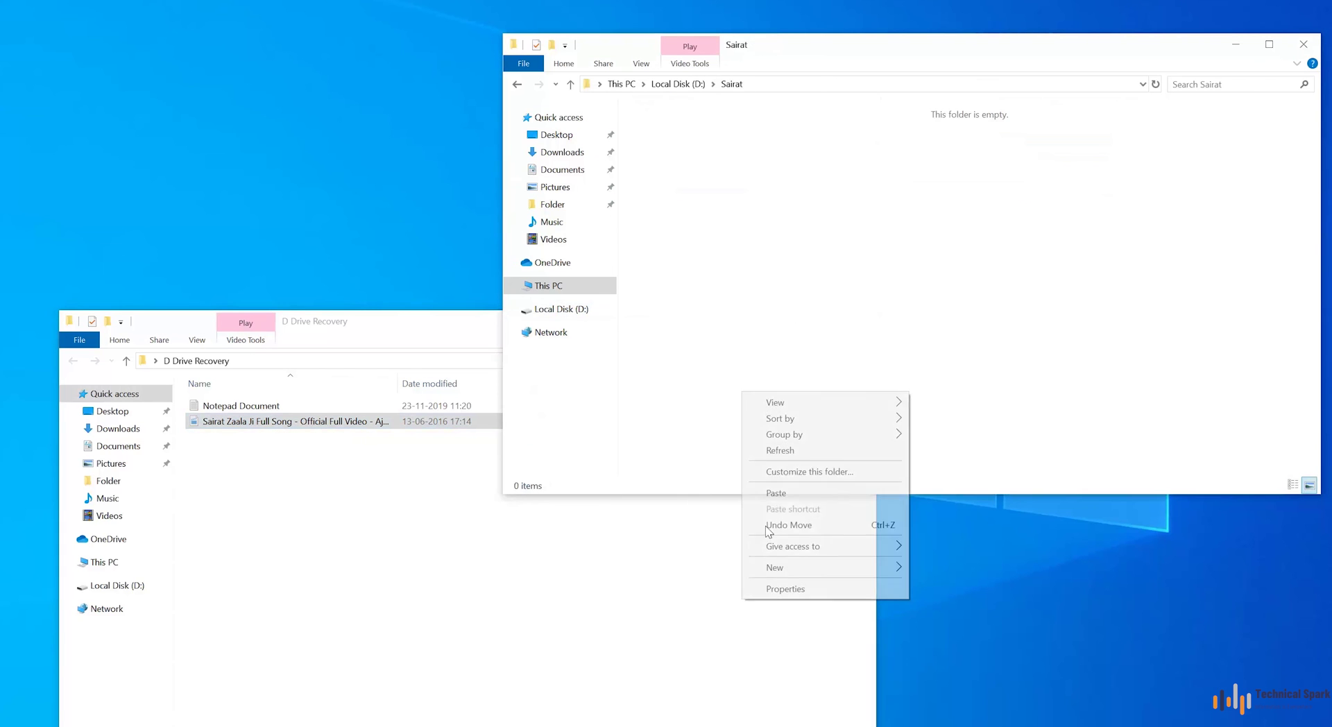
{"action": "left_click", "coordinate": [784, 494]}
Move the recovered Notepad Document into D:\Folder.
{"action": "left_click", "coordinate": [221, 408]}
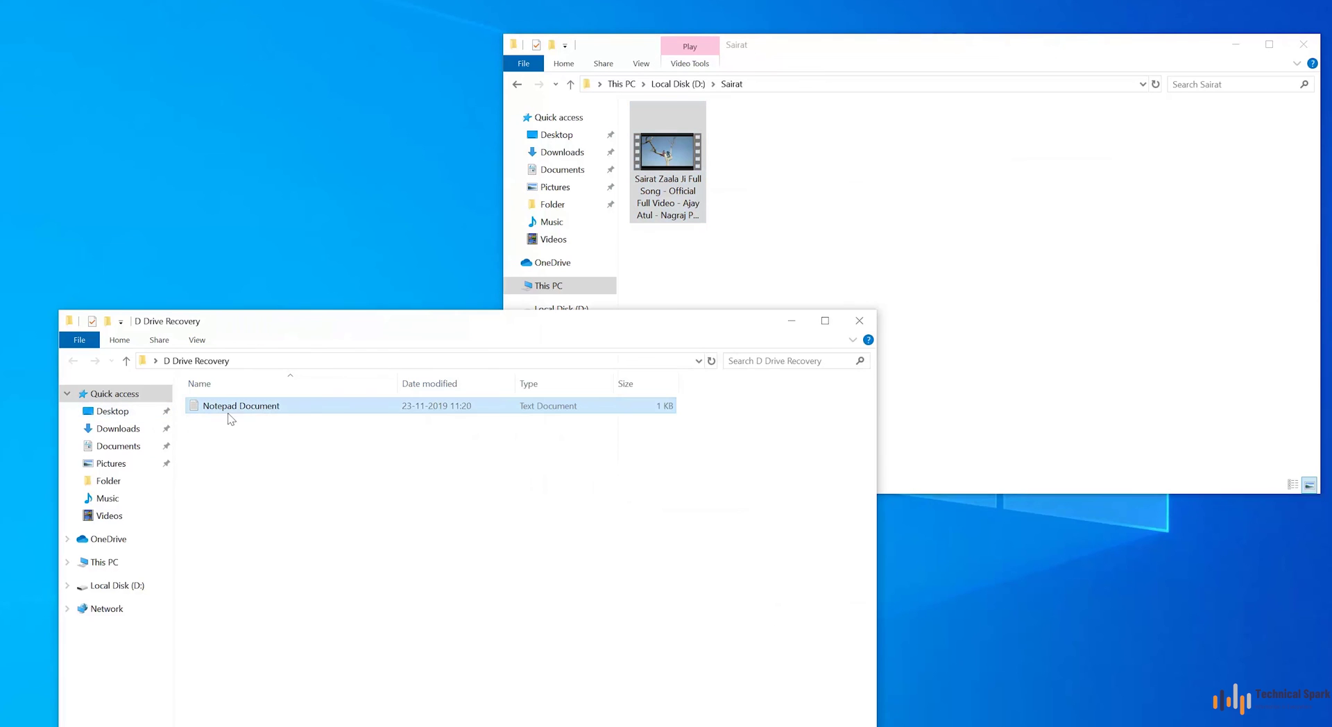
{"action": "right_click", "coordinate": [222, 408]}
{"action": "left_click", "coordinate": [291, 579]}
{"action": "left_click", "coordinate": [677, 84]}
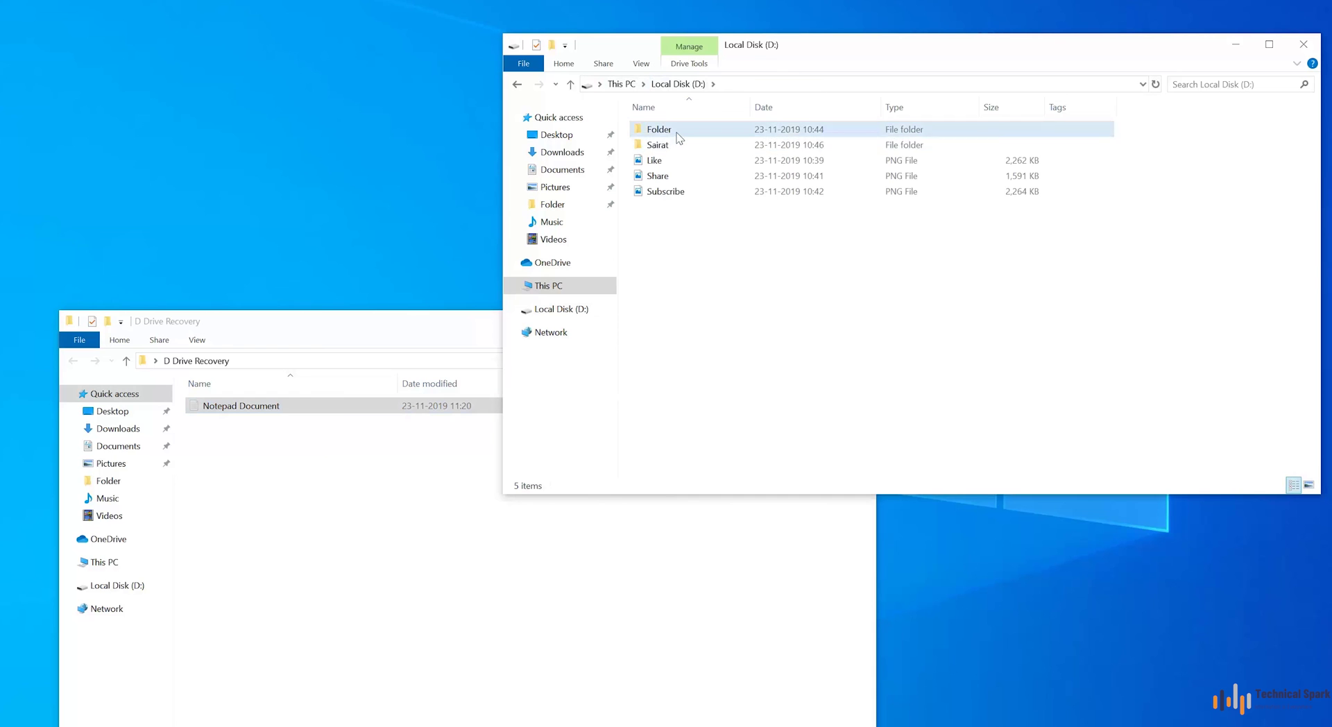
{"action": "double_click", "coordinate": [663, 129]}
{"action": "right_click", "coordinate": [677, 313]}
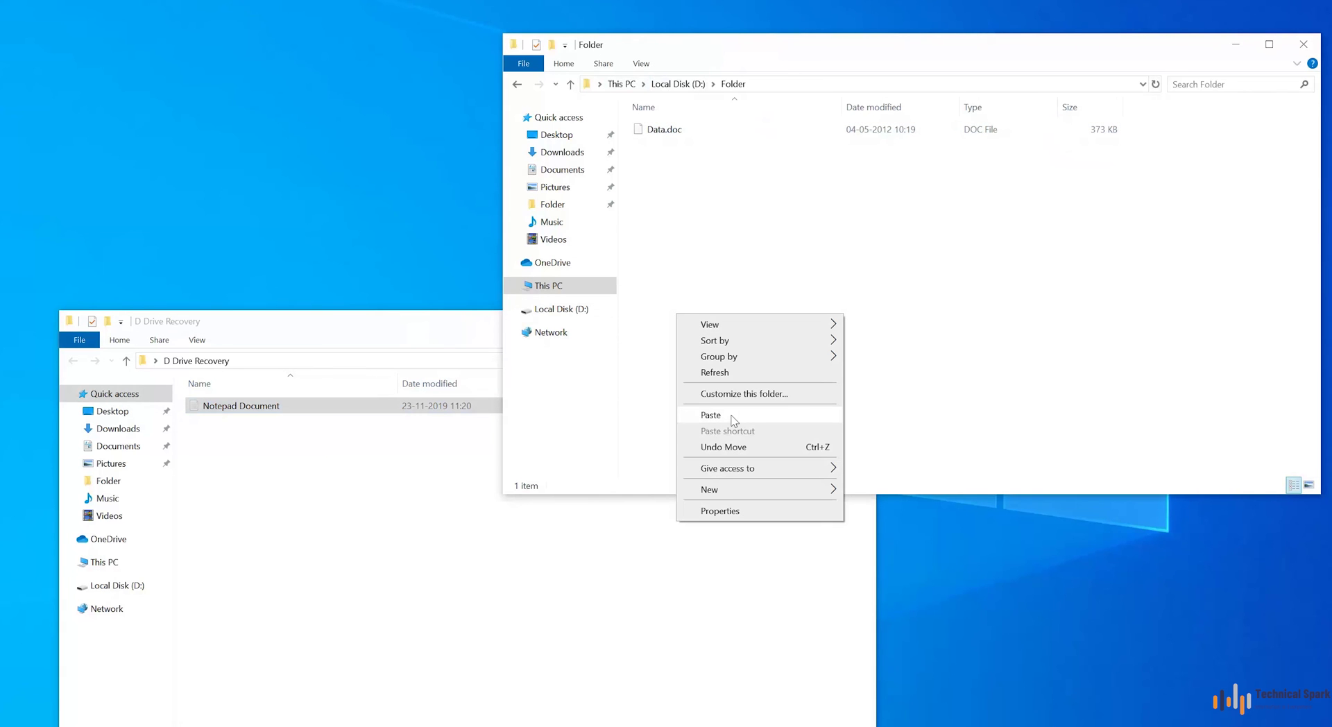
{"action": "left_click", "coordinate": [711, 415]}
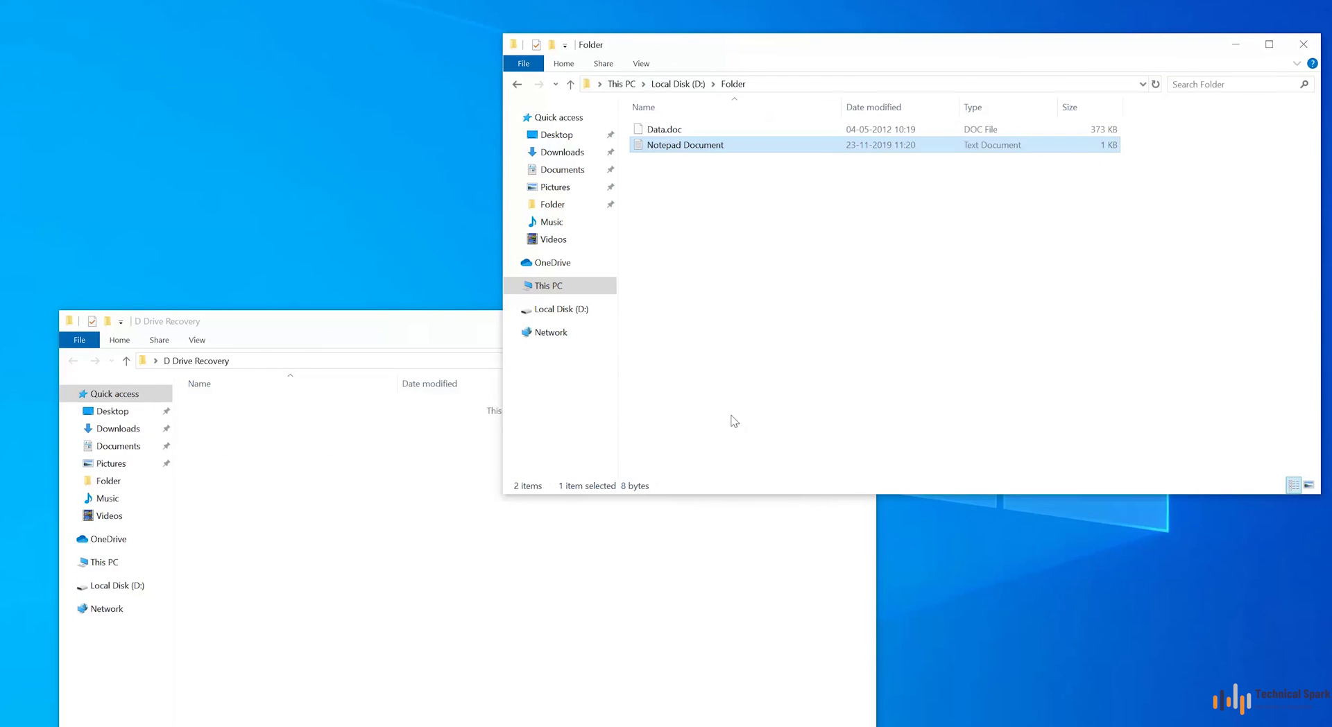
{"action": "key", "text": "alt+Left"}
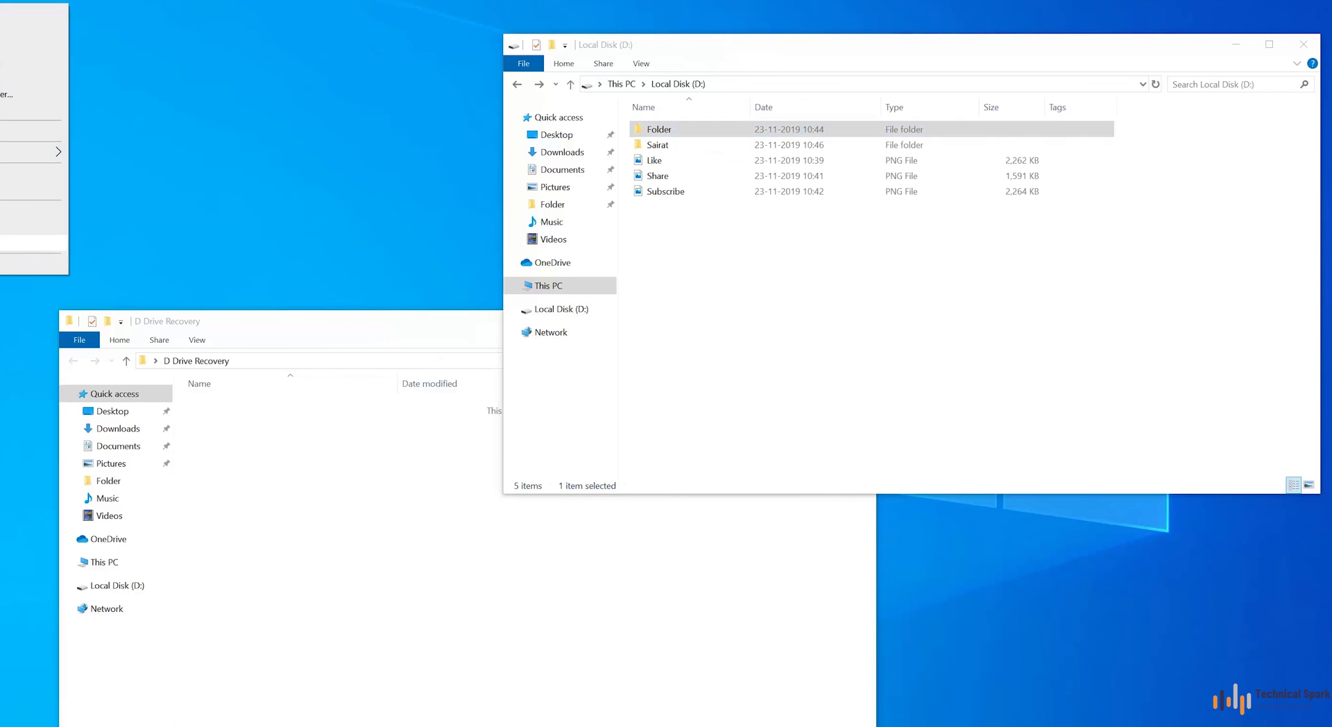
Paste the Recuva shortcut onto drive D: and return to This PC.
{"action": "left_click", "coordinate": [2, 189]}
{"action": "left_click", "coordinate": [939, 258]}
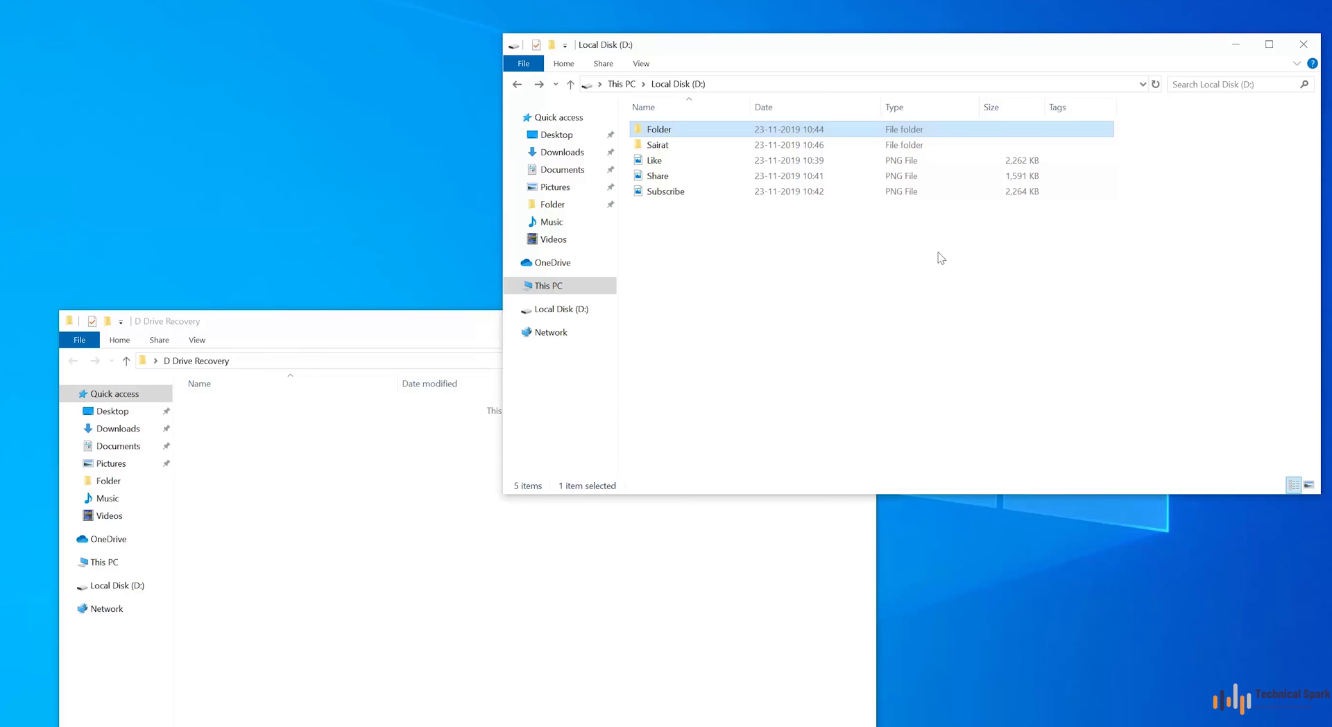
{"action": "right_click", "coordinate": [885, 268]}
{"action": "left_click", "coordinate": [938, 372]}
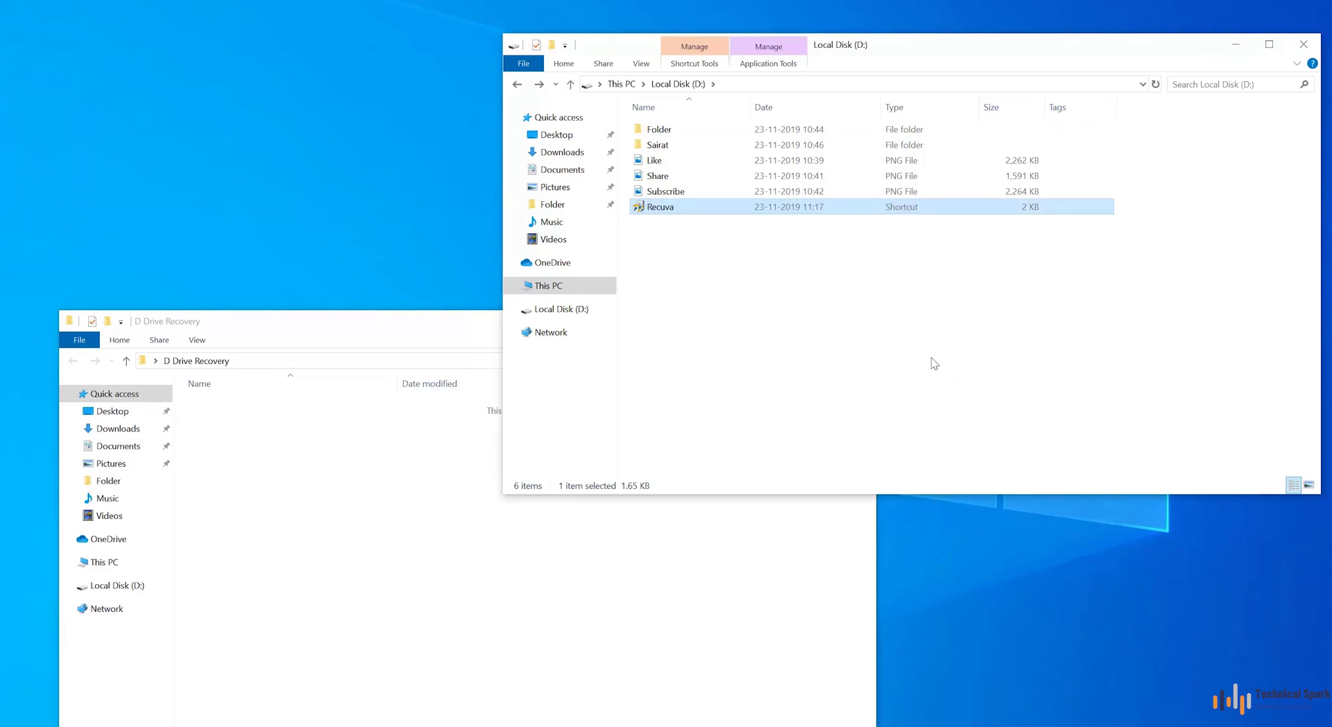
{"action": "left_click", "coordinate": [626, 84]}
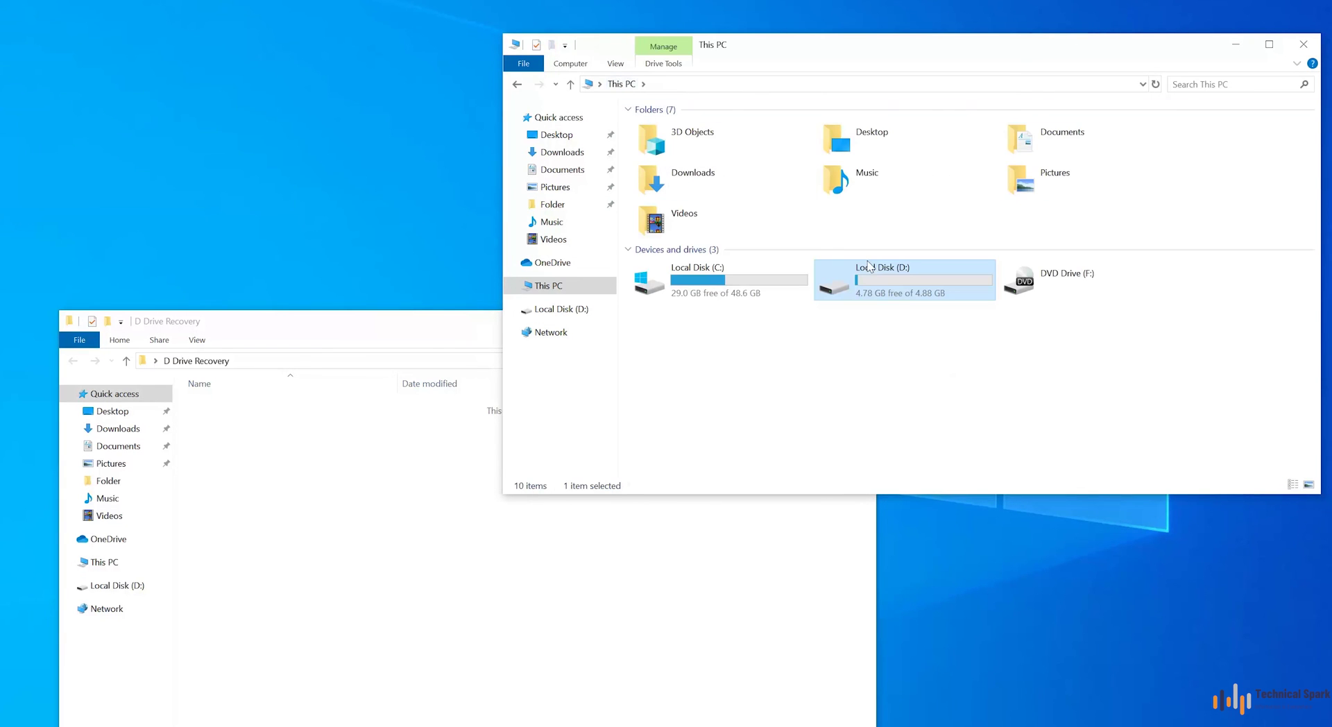
Quick-format drive D: as NTFS with the volume label Local Drive.
{"action": "right_click", "coordinate": [908, 291]}
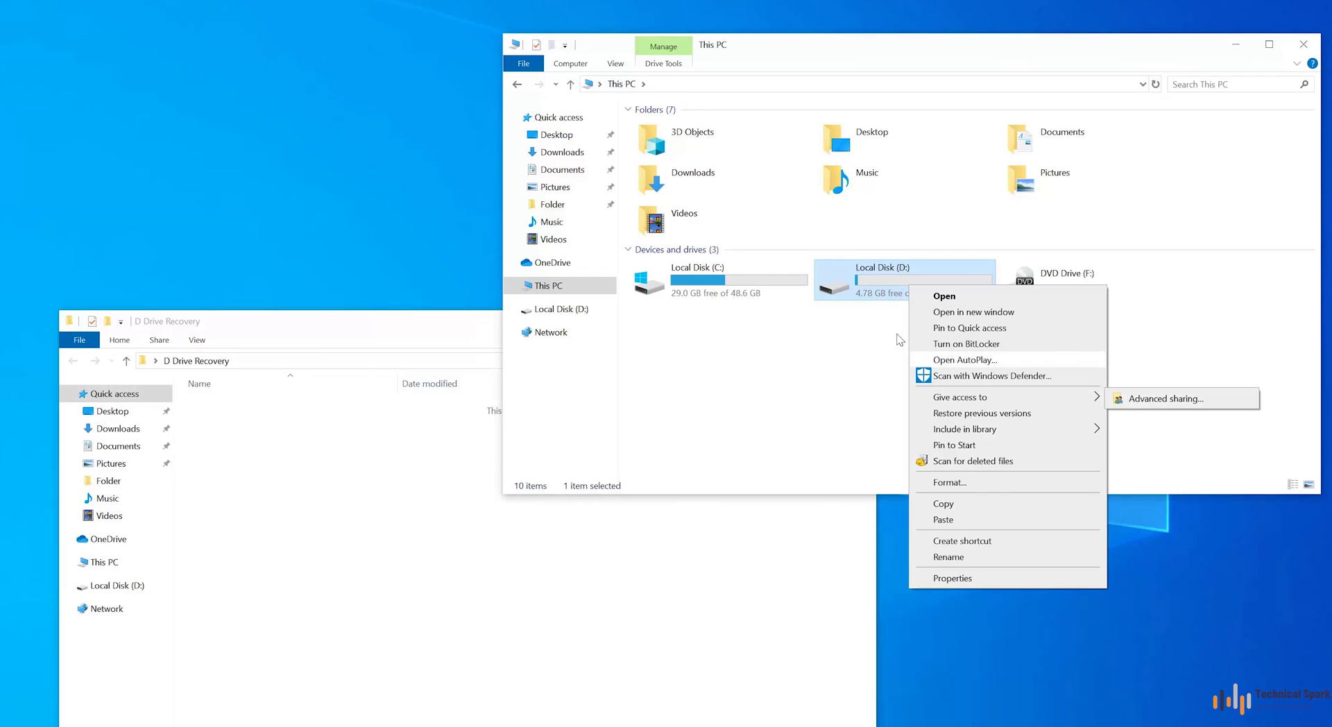
{"action": "left_click", "coordinate": [968, 486]}
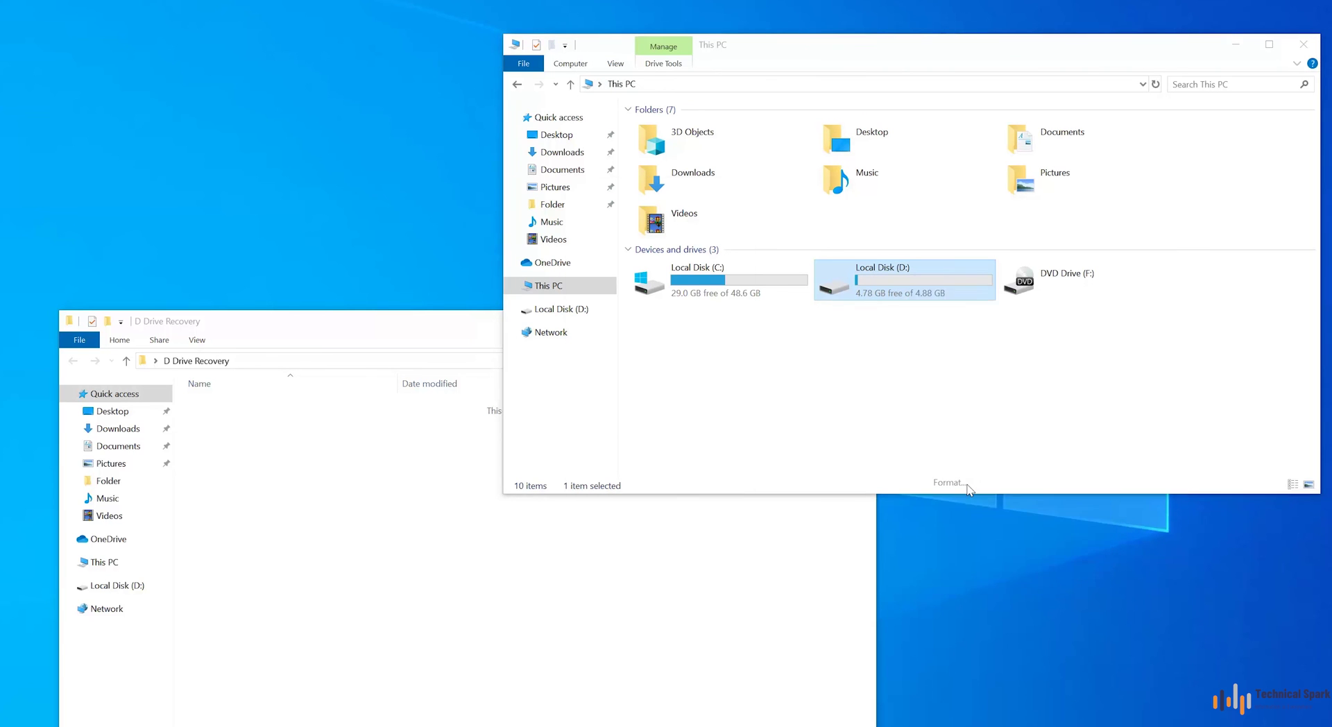
{"action": "left_click_drag", "start_coordinate": [612, 199], "coordinate": [284, 186]}
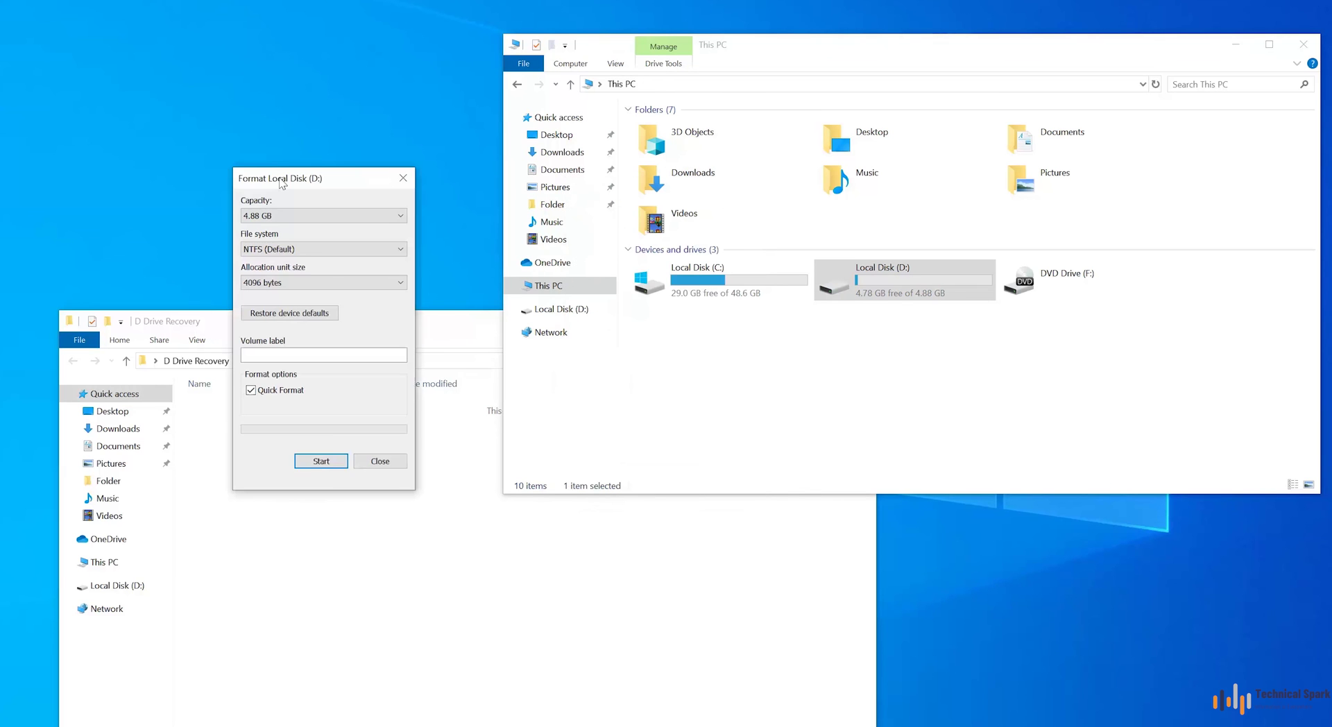
{"action": "left_click", "coordinate": [299, 351]}
{"action": "type", "text": "Local Drive"}
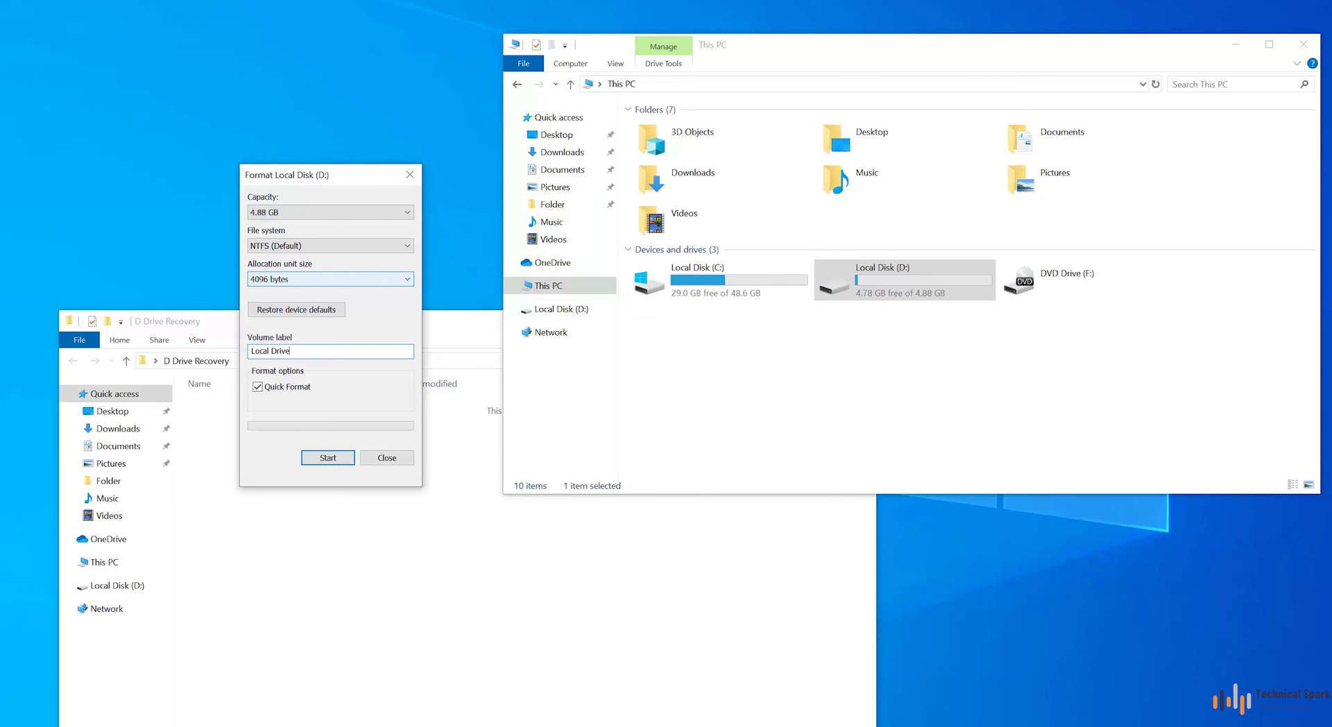
{"action": "left_click", "coordinate": [327, 458]}
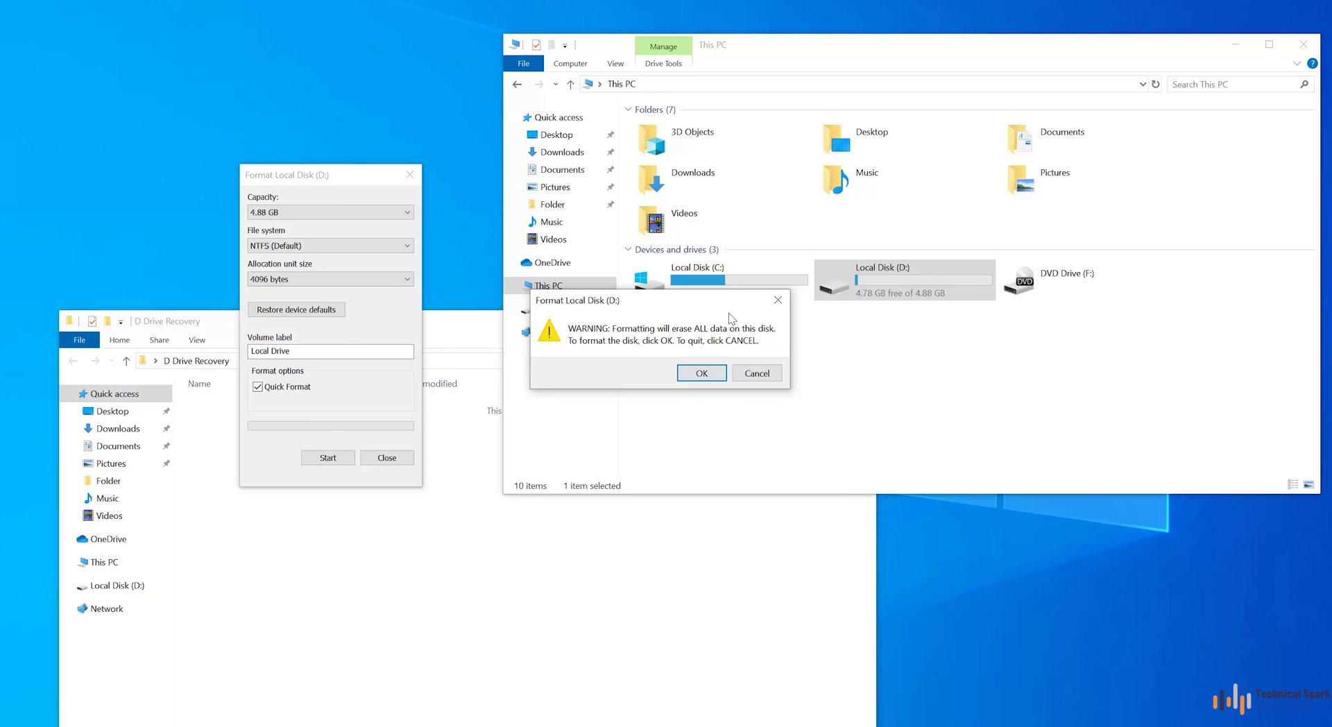
{"action": "left_click", "coordinate": [707, 373]}
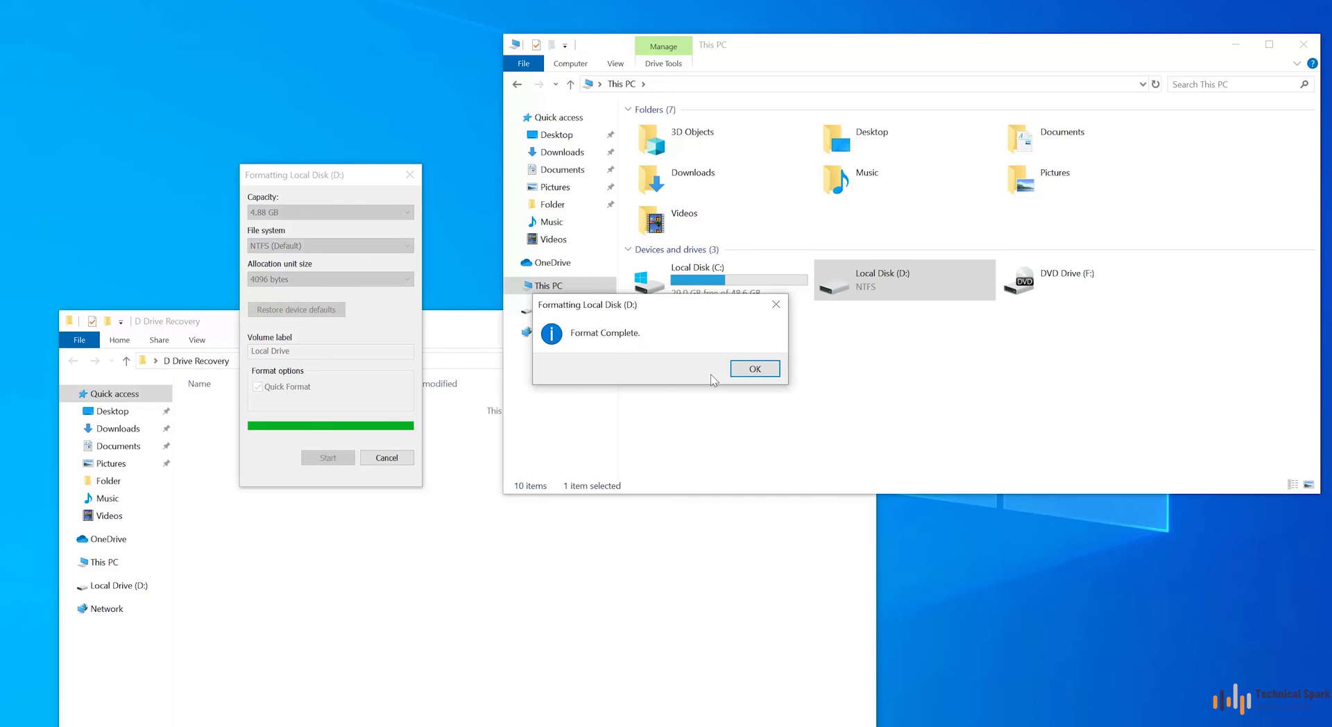
{"action": "left_click", "coordinate": [770, 369]}
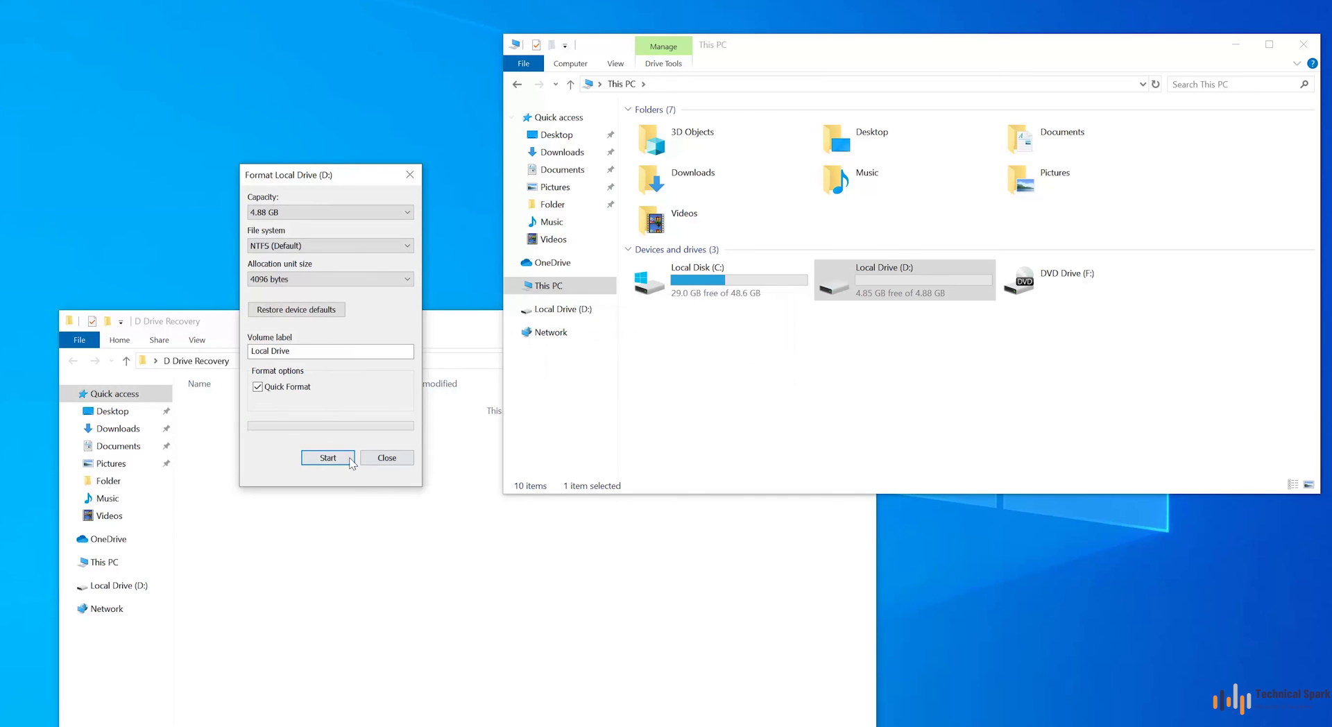
{"action": "left_click", "coordinate": [387, 458]}
Open and refresh D: to confirm it is empty, then close the D Drive Recovery window.
{"action": "double_click", "coordinate": [934, 285]}
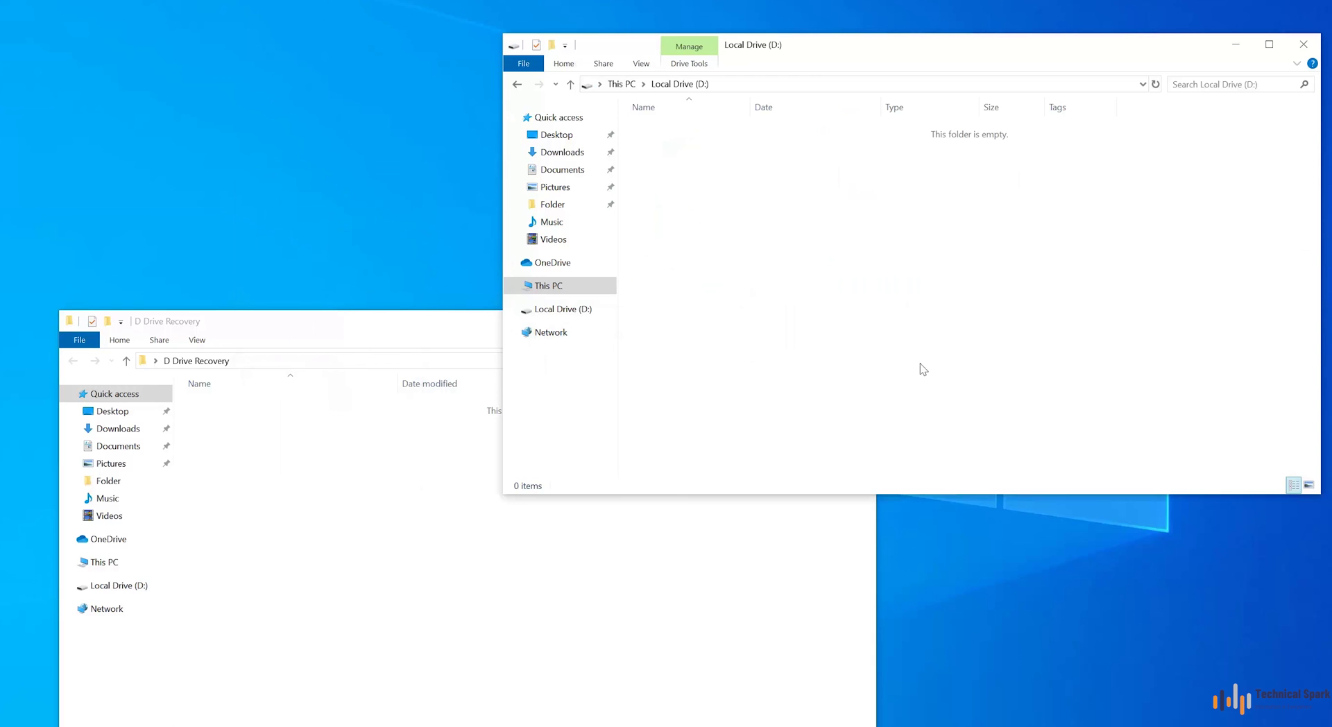
{"action": "right_click", "coordinate": [902, 262]}
{"action": "left_click", "coordinate": [956, 321]}
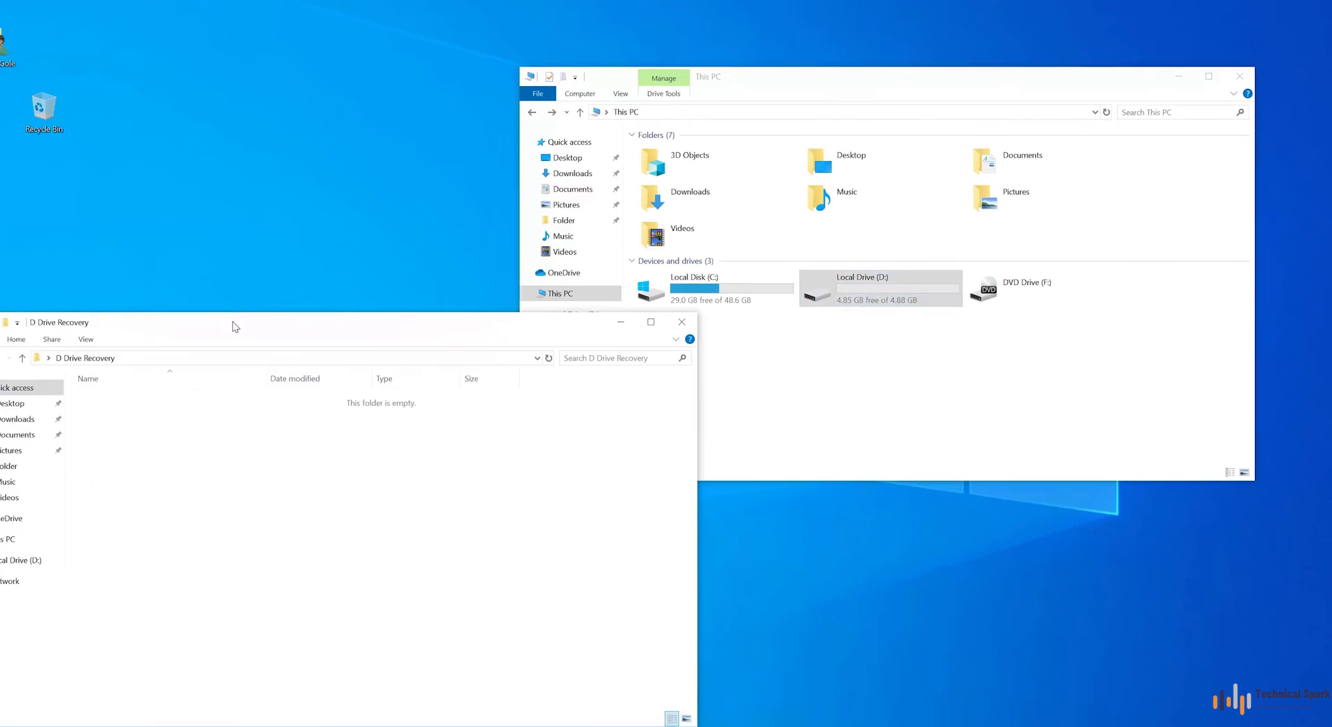
{"action": "left_click", "coordinate": [680, 330]}
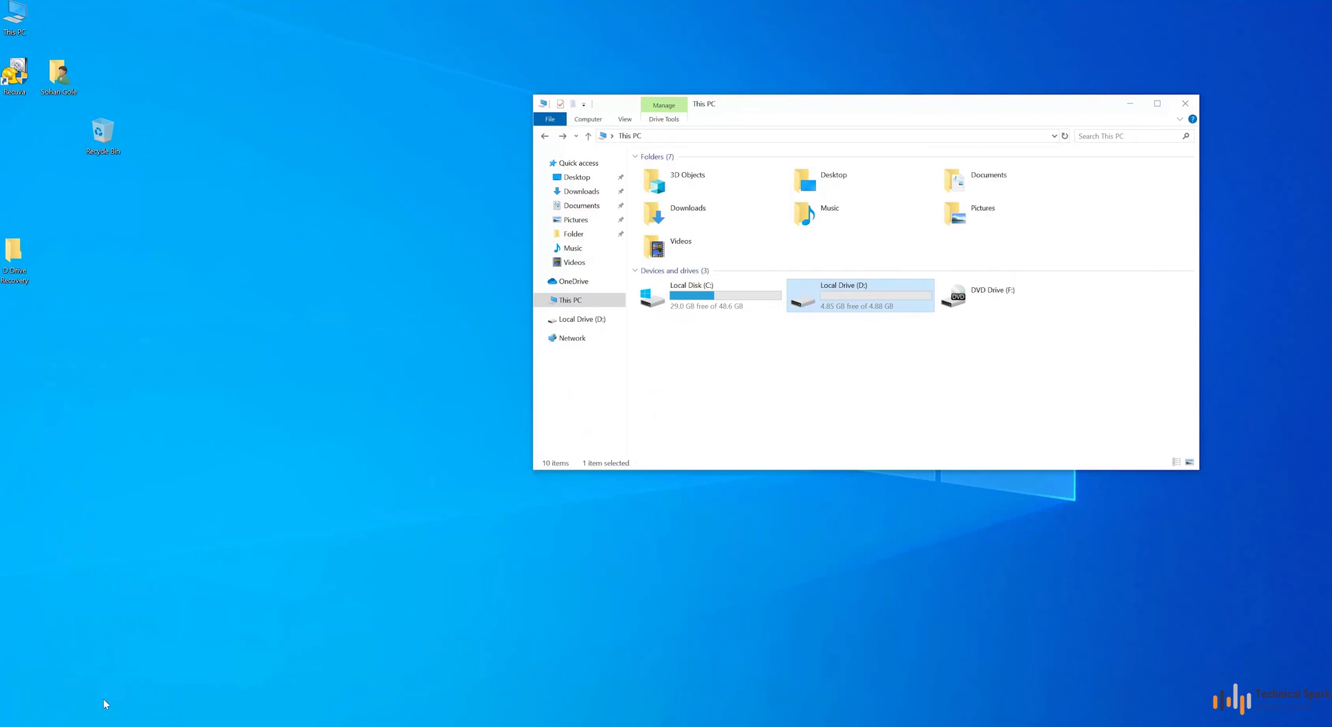
Relaunch Recuva from the desktop shortcut and keep all file types in the wizard.
{"action": "left_click", "coordinate": [15, 75]}
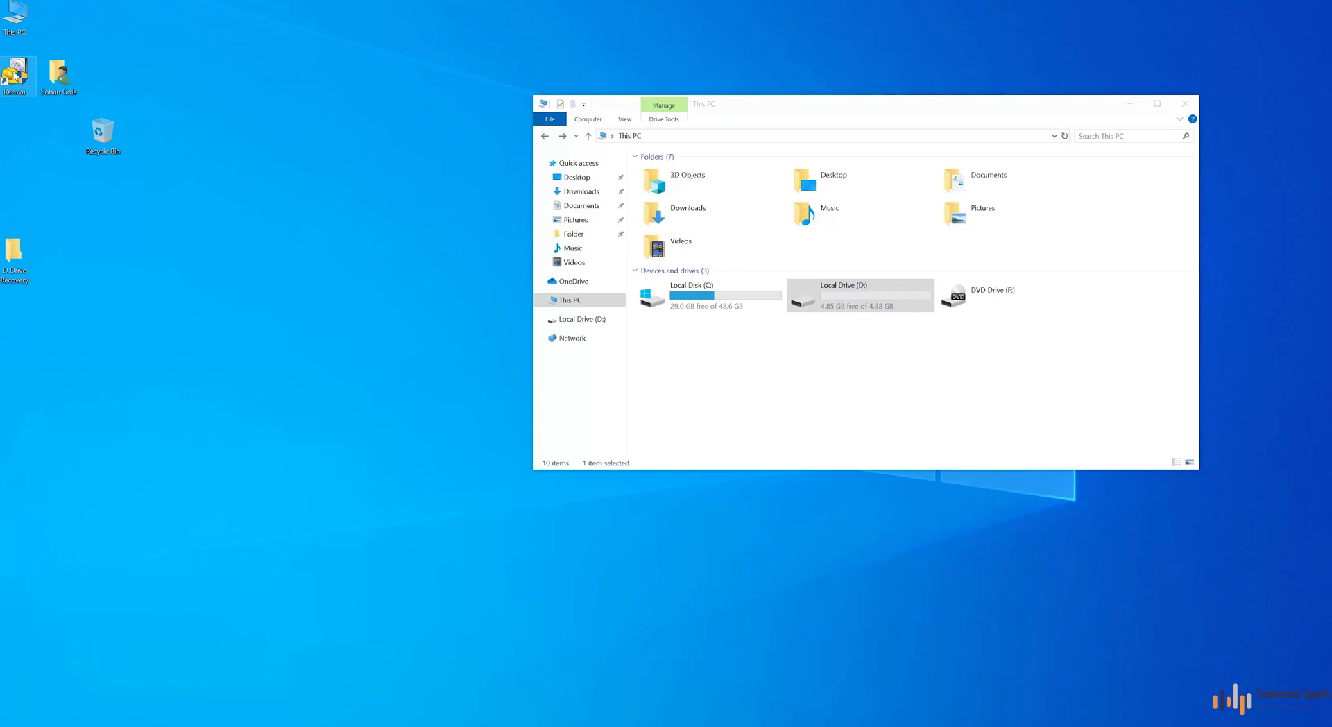
{"action": "double_click", "coordinate": [15, 74]}
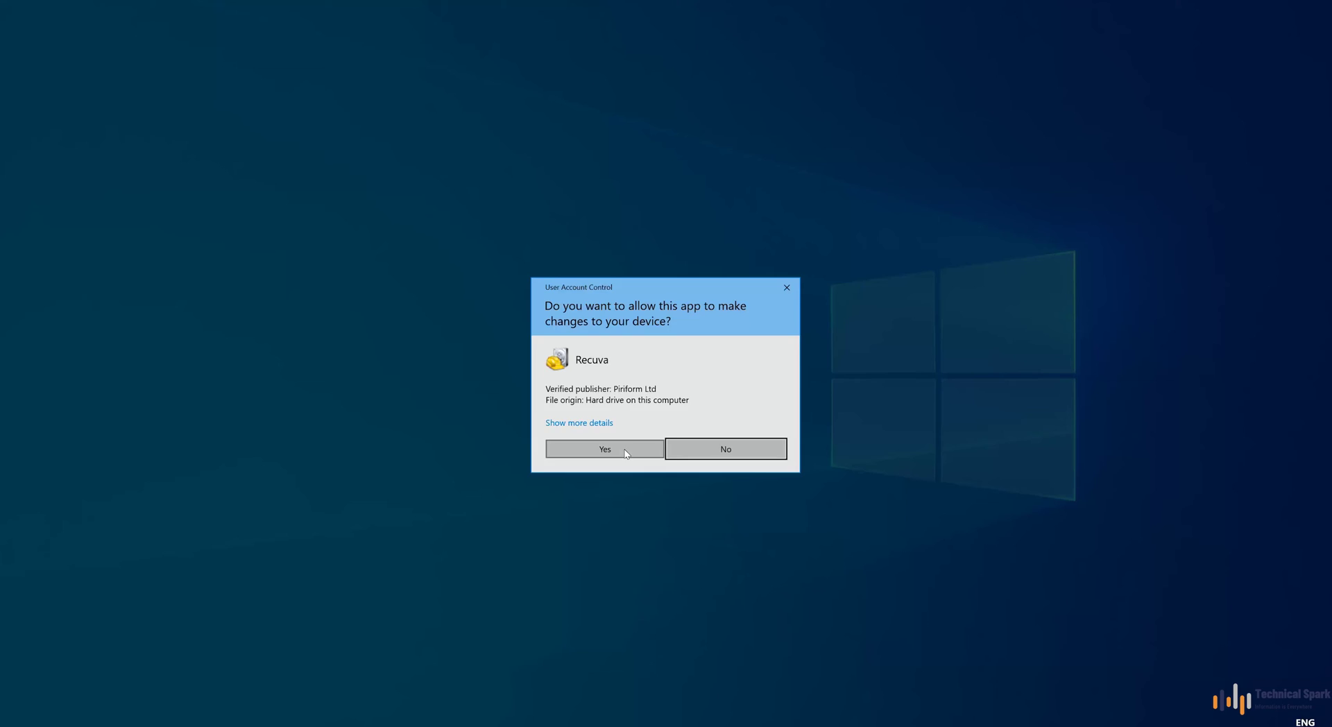
{"action": "left_click", "coordinate": [630, 452]}
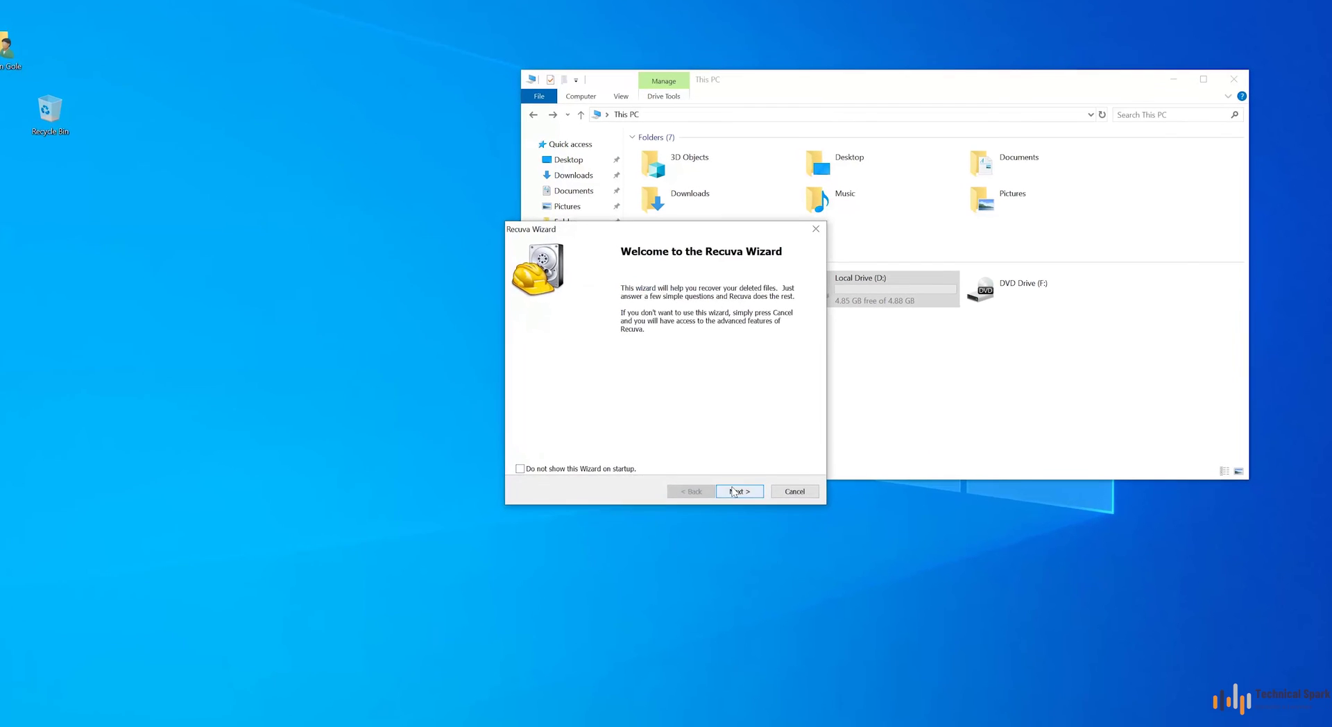
{"action": "left_click", "coordinate": [739, 502]}
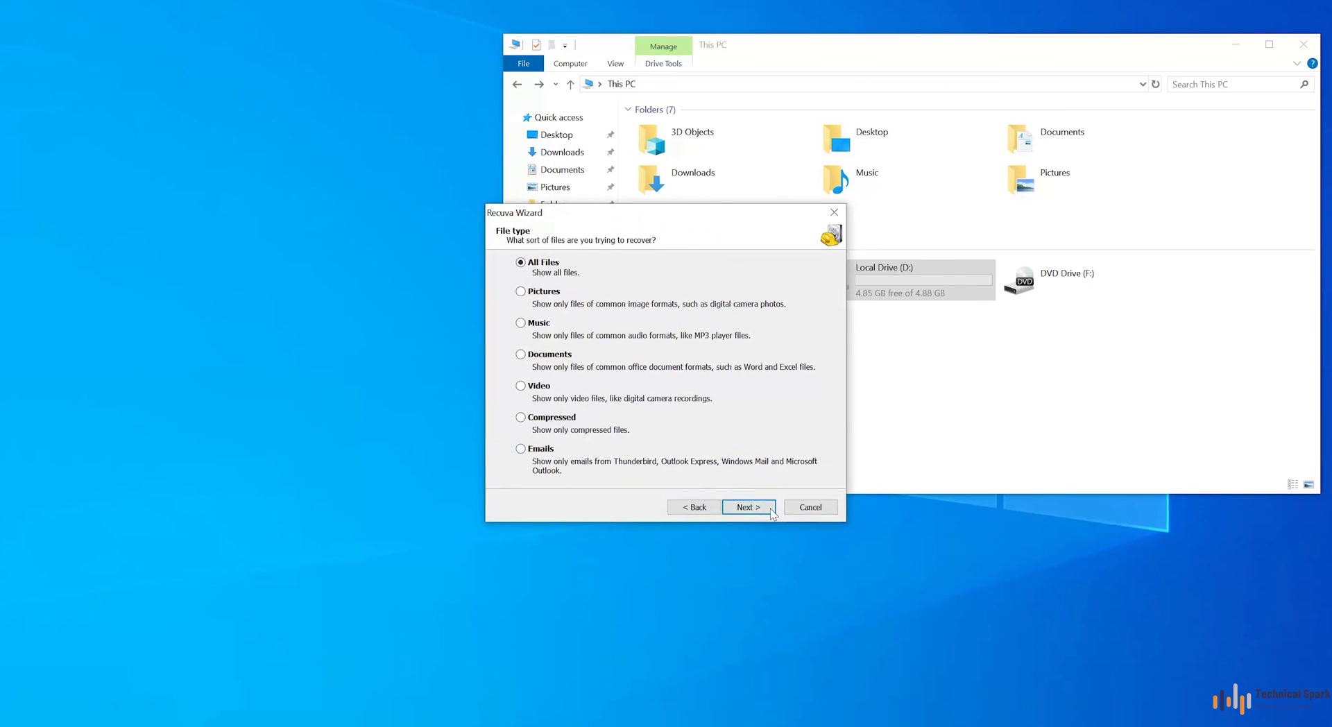
{"action": "left_click", "coordinate": [749, 507]}
Set Local Drive (D:) as the specific search location and advance to the final wizard page.
{"action": "left_click", "coordinate": [574, 402]}
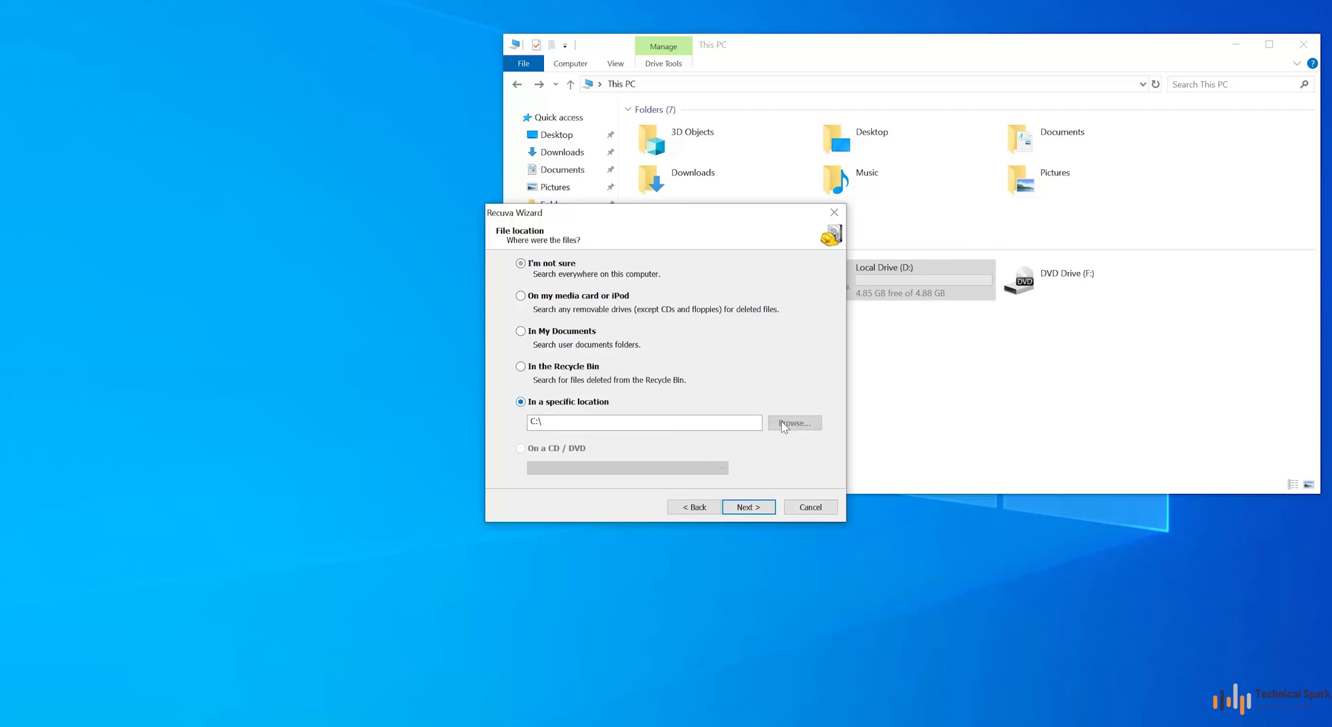
{"action": "left_click", "coordinate": [798, 421]}
{"action": "scroll", "coordinate": [625, 403], "scroll_direction": "down", "scroll_amount": 1}
{"action": "scroll", "coordinate": [607, 416], "scroll_direction": "down", "scroll_amount": 1}
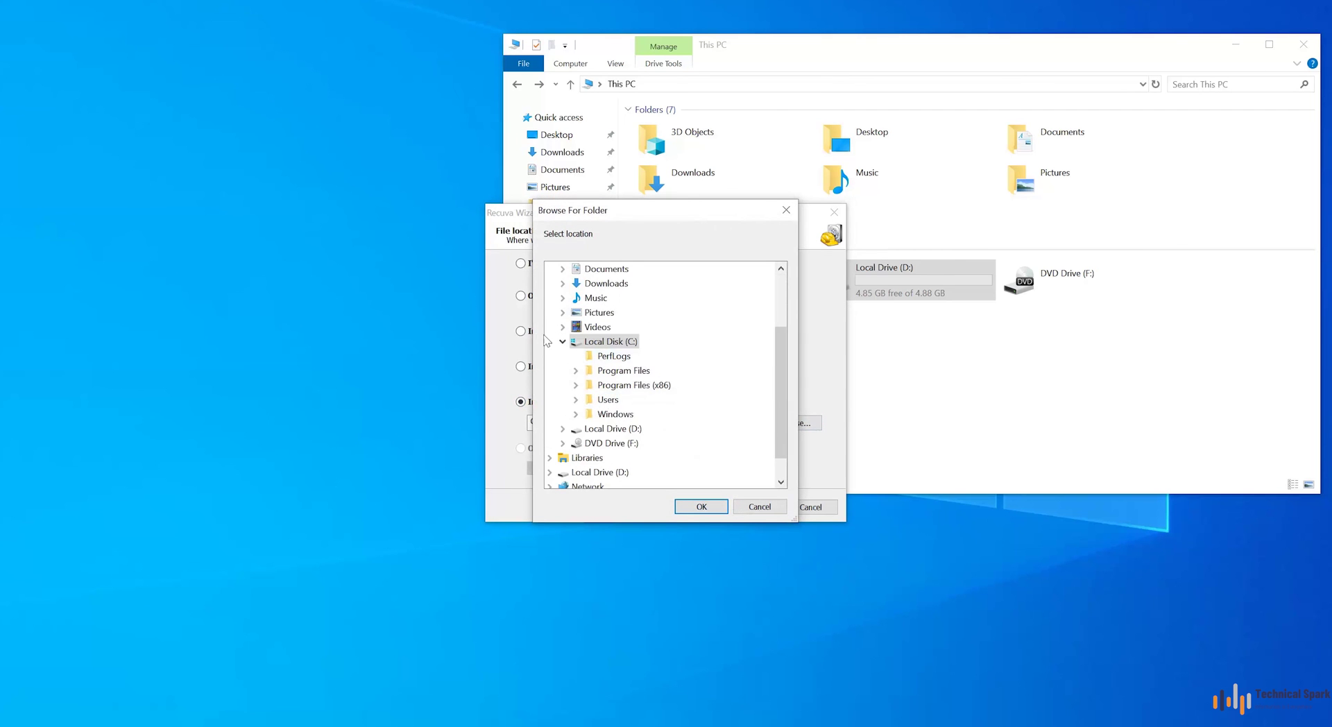
{"action": "left_click", "coordinate": [564, 343]}
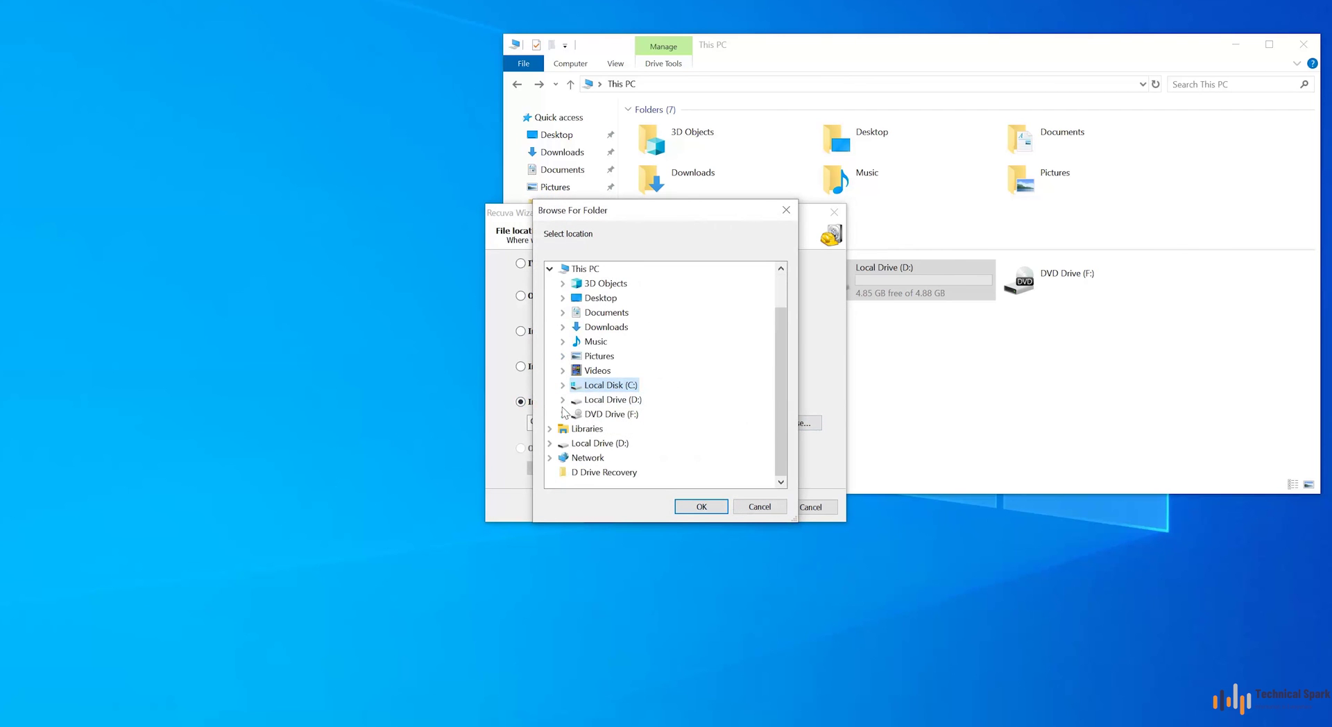
{"action": "left_click", "coordinate": [611, 400]}
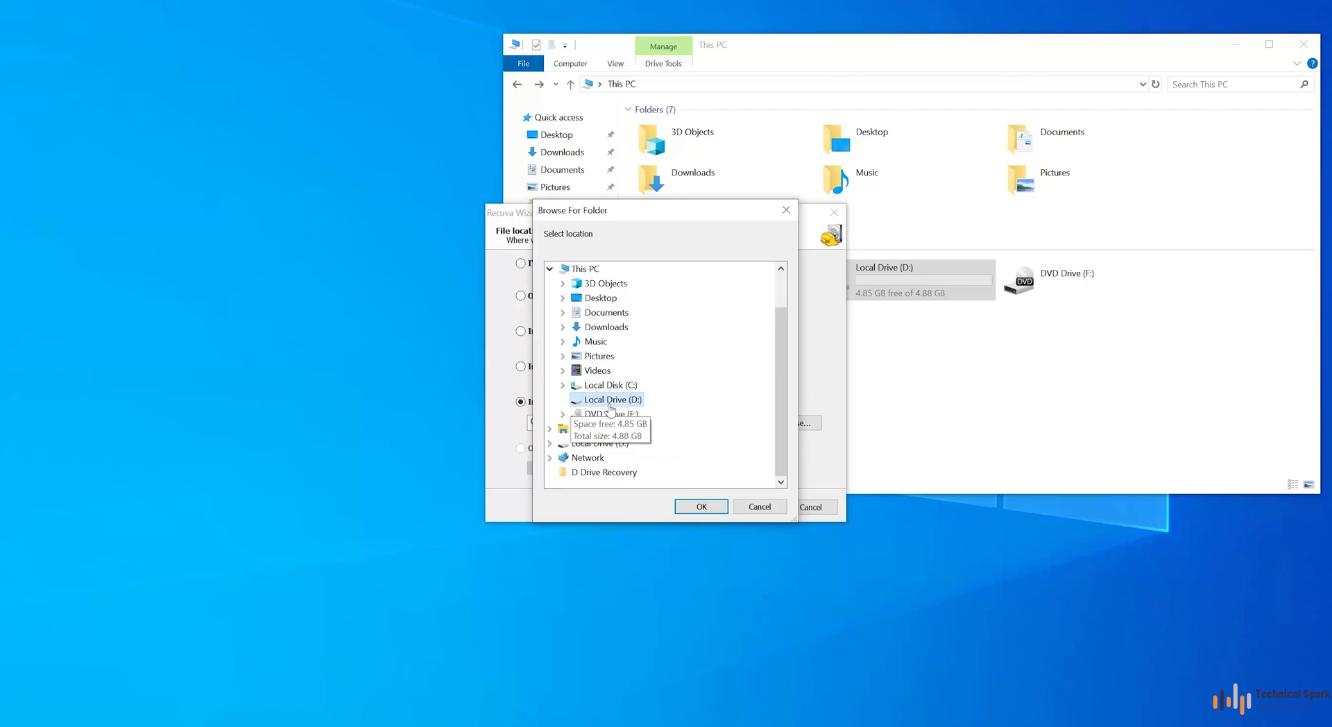
{"action": "left_click", "coordinate": [698, 506]}
{"action": "left_click", "coordinate": [747, 506]}
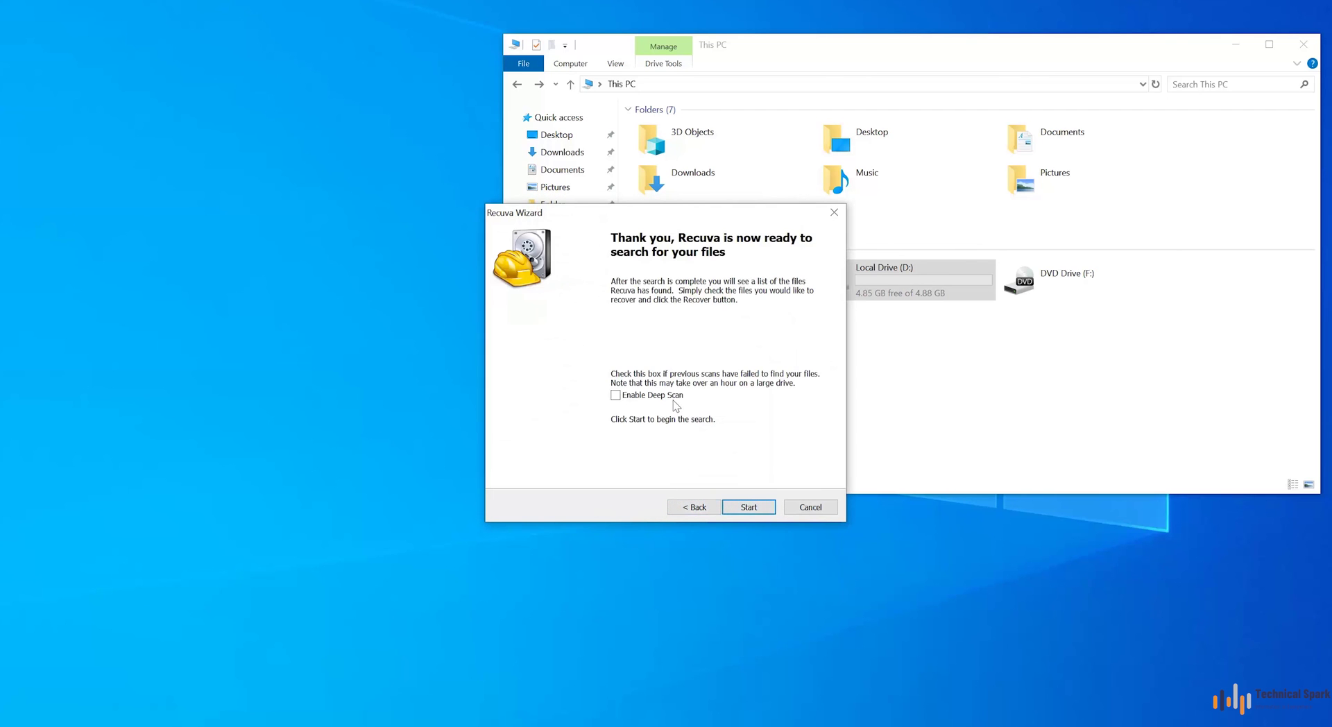
Scan drive D: and tick all six found files, including the PNGs and MP4.
{"action": "left_click", "coordinate": [748, 506]}
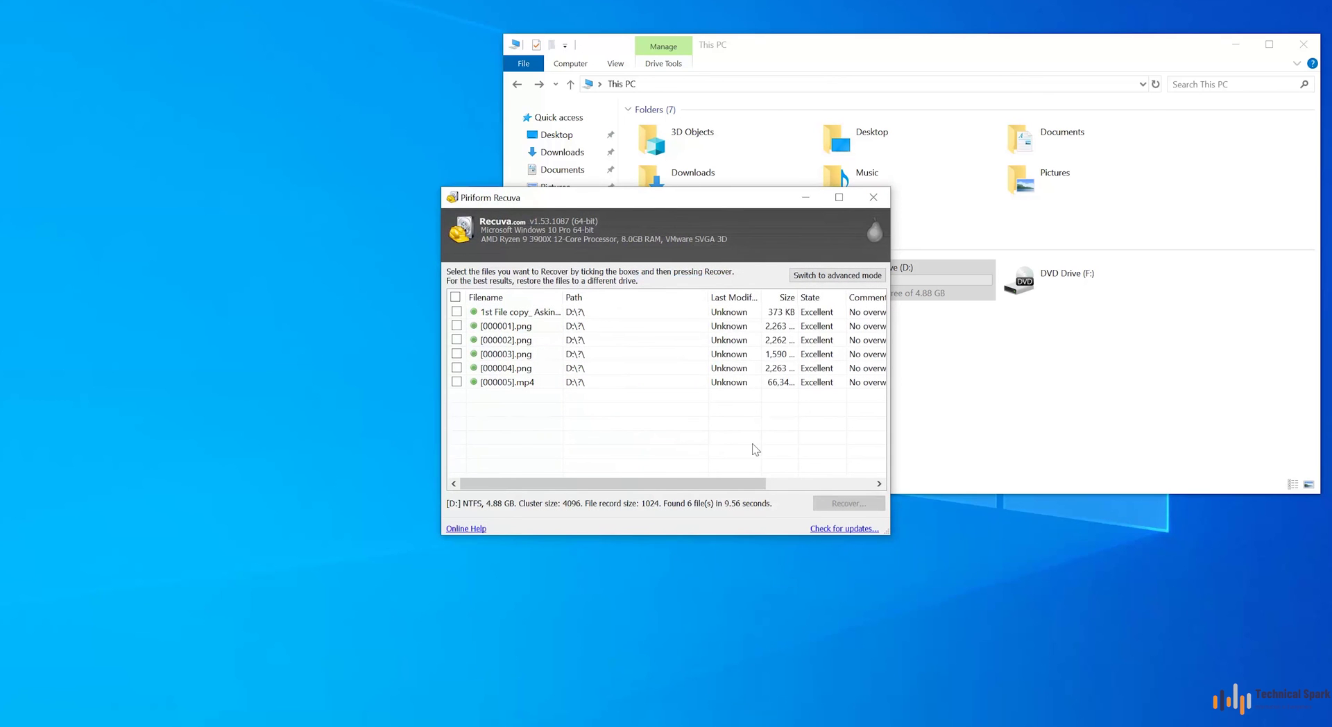
{"action": "left_click", "coordinate": [591, 326]}
{"action": "left_click", "coordinate": [486, 340]}
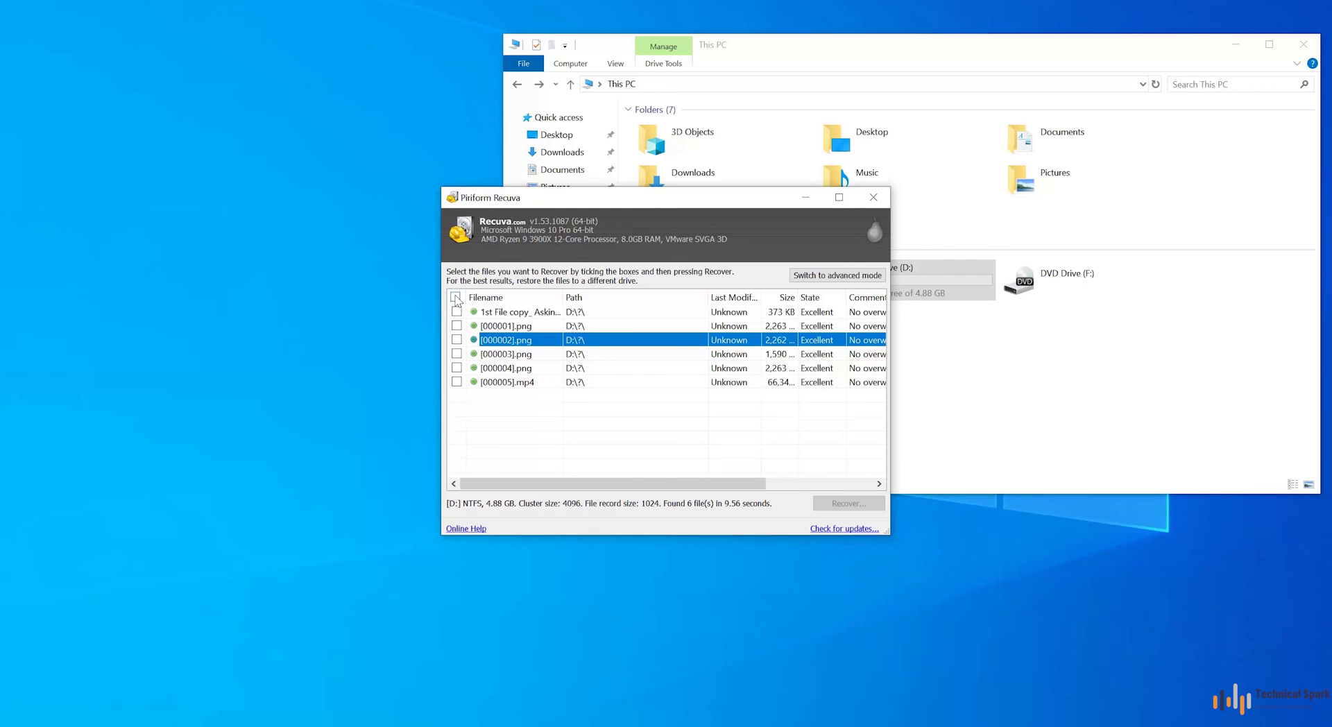
{"action": "left_click", "coordinate": [456, 298]}
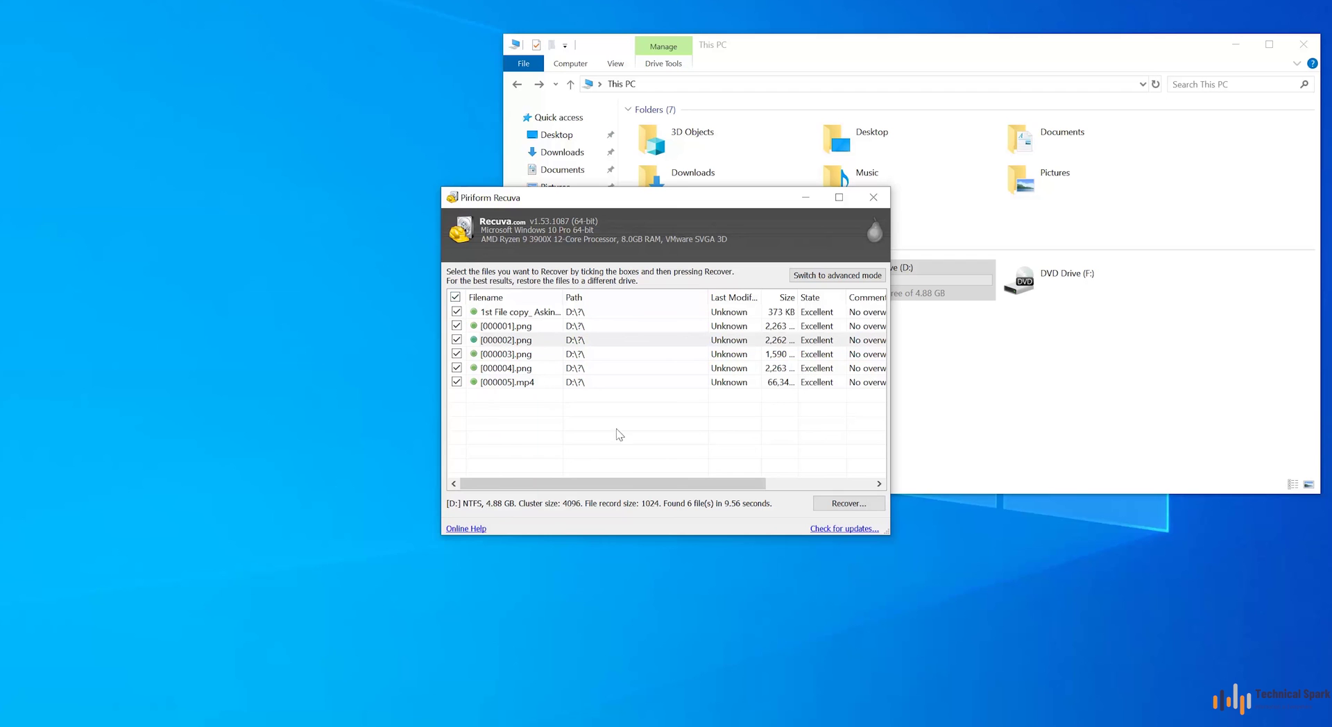
Create a new desktop folder named Formatted Data for the recovered files.
{"action": "left_click", "coordinate": [844, 506]}
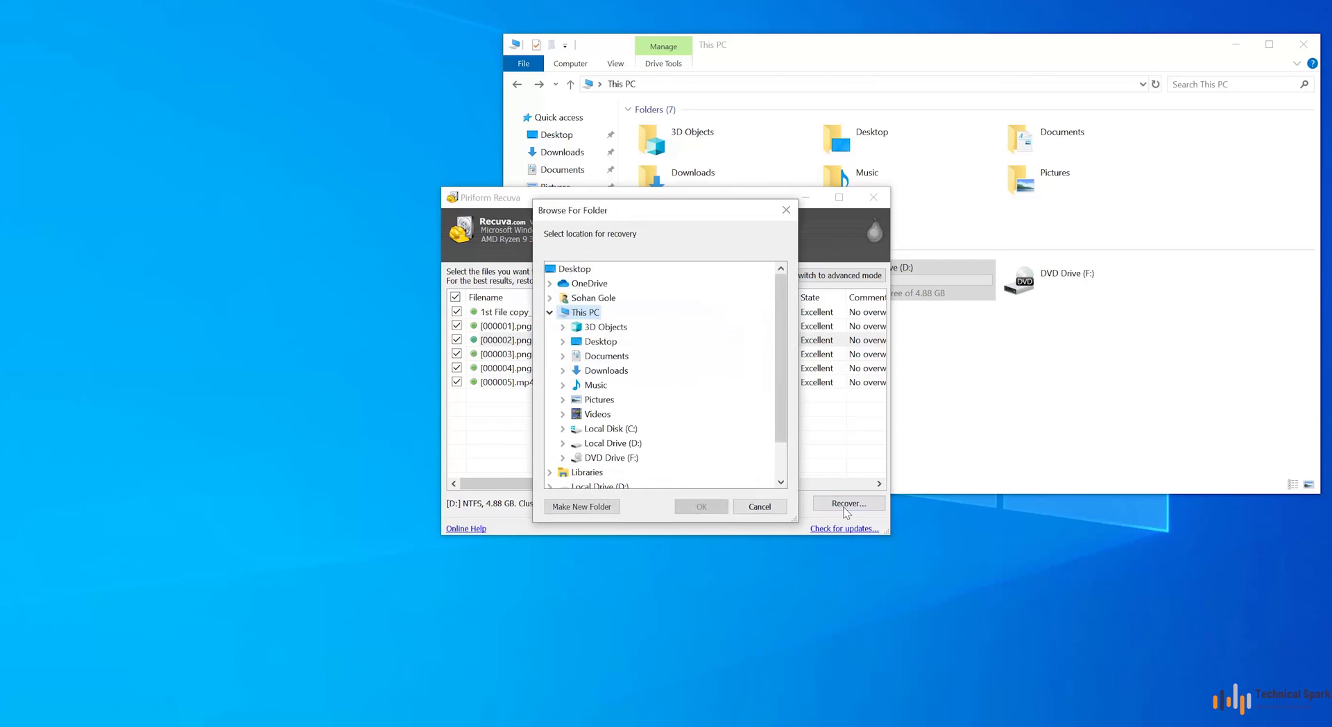
{"action": "right_click", "coordinate": [184, 236]}
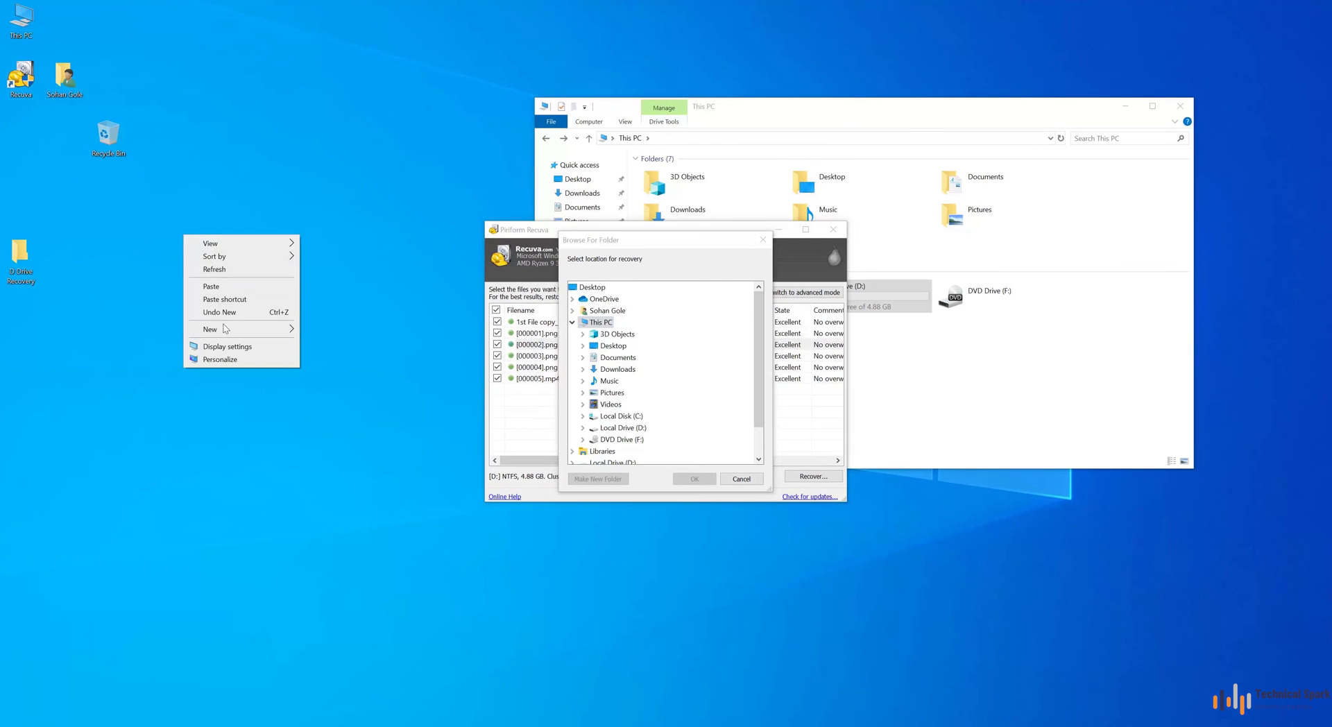
{"action": "mouse_move", "coordinate": [211, 329]}
{"action": "left_click", "coordinate": [339, 330]}
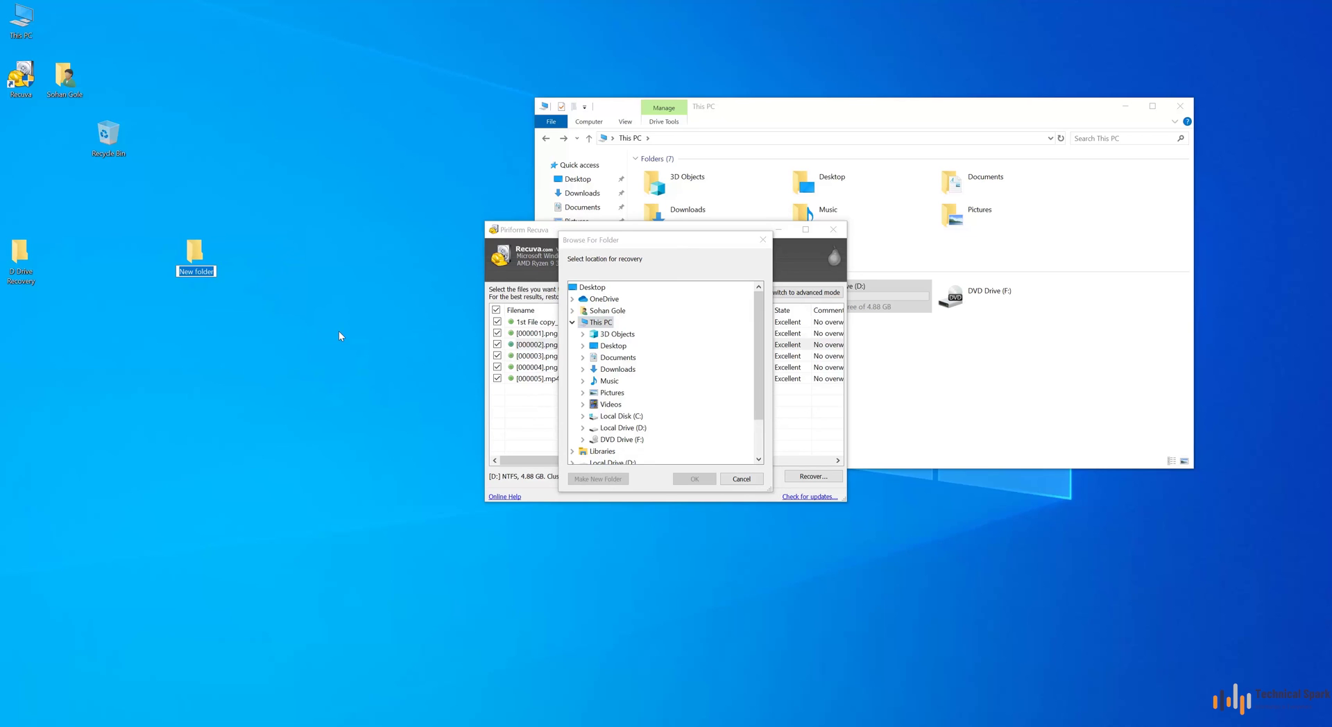
{"action": "type", "text": "Formatte"}
{"action": "type", "text": "d Data"}
{"action": "key", "text": "Return"}
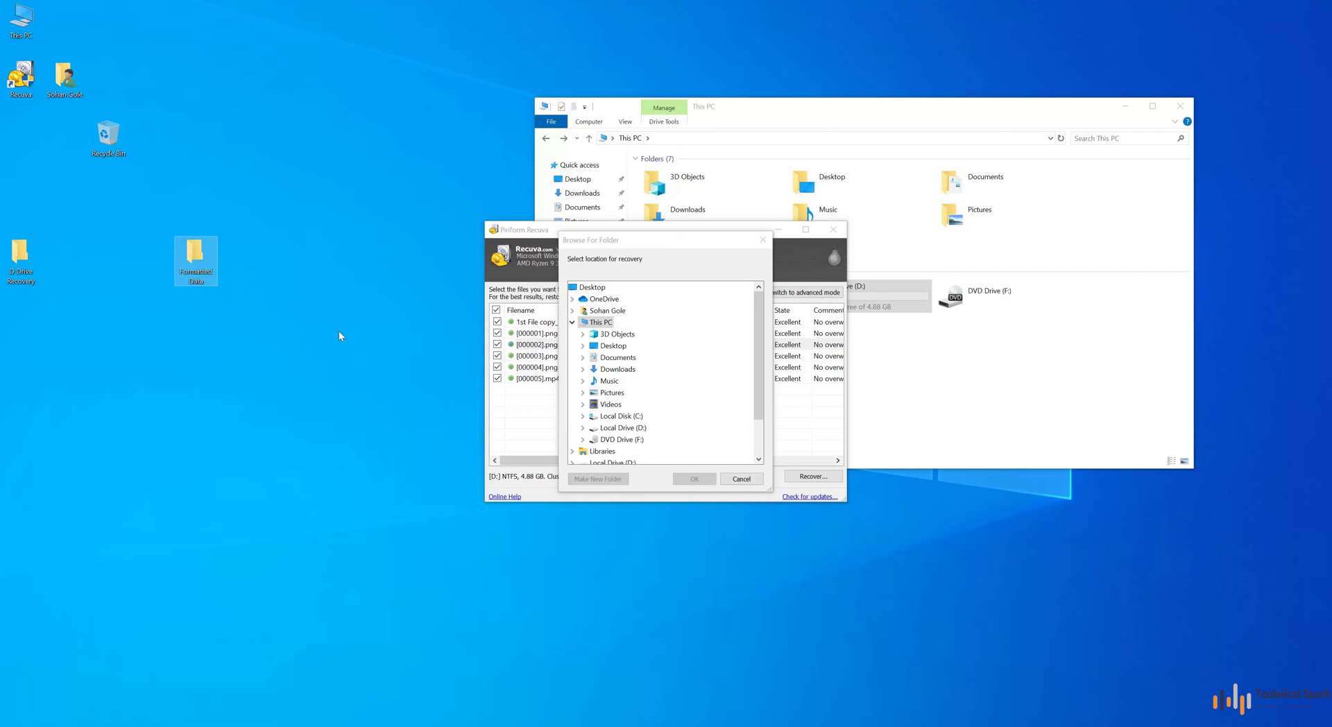
{"action": "double_click", "coordinate": [192, 267]}
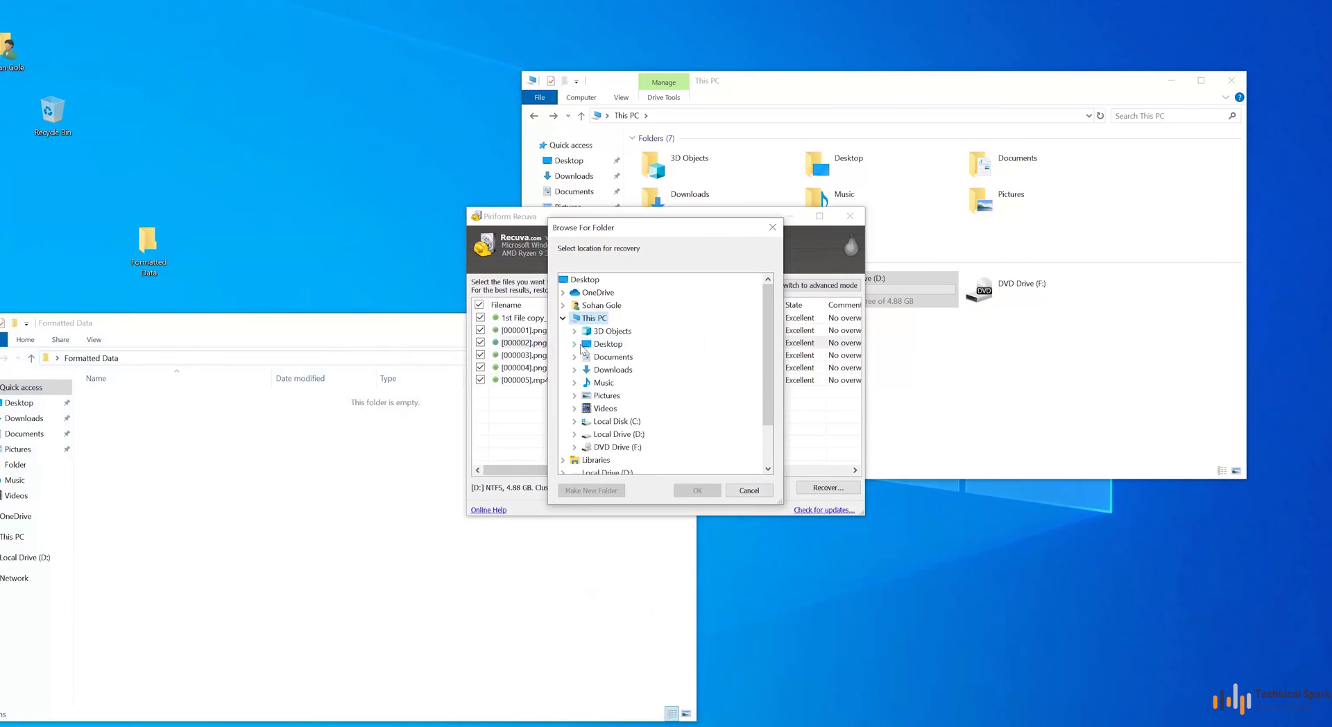
Recover all six files into Desktop > Formatted Data and dismiss the summary.
{"action": "left_click", "coordinate": [575, 344]}
{"action": "left_click", "coordinate": [628, 370]}
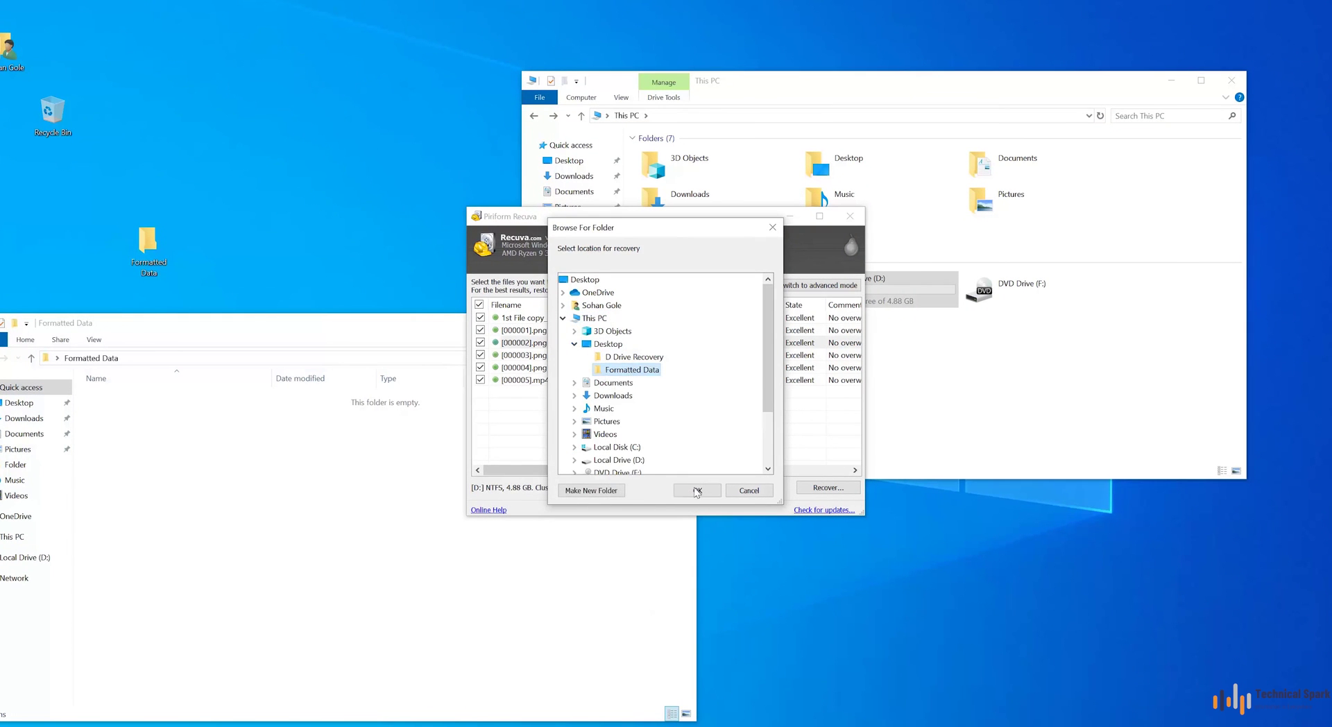
{"action": "left_click", "coordinate": [697, 491]}
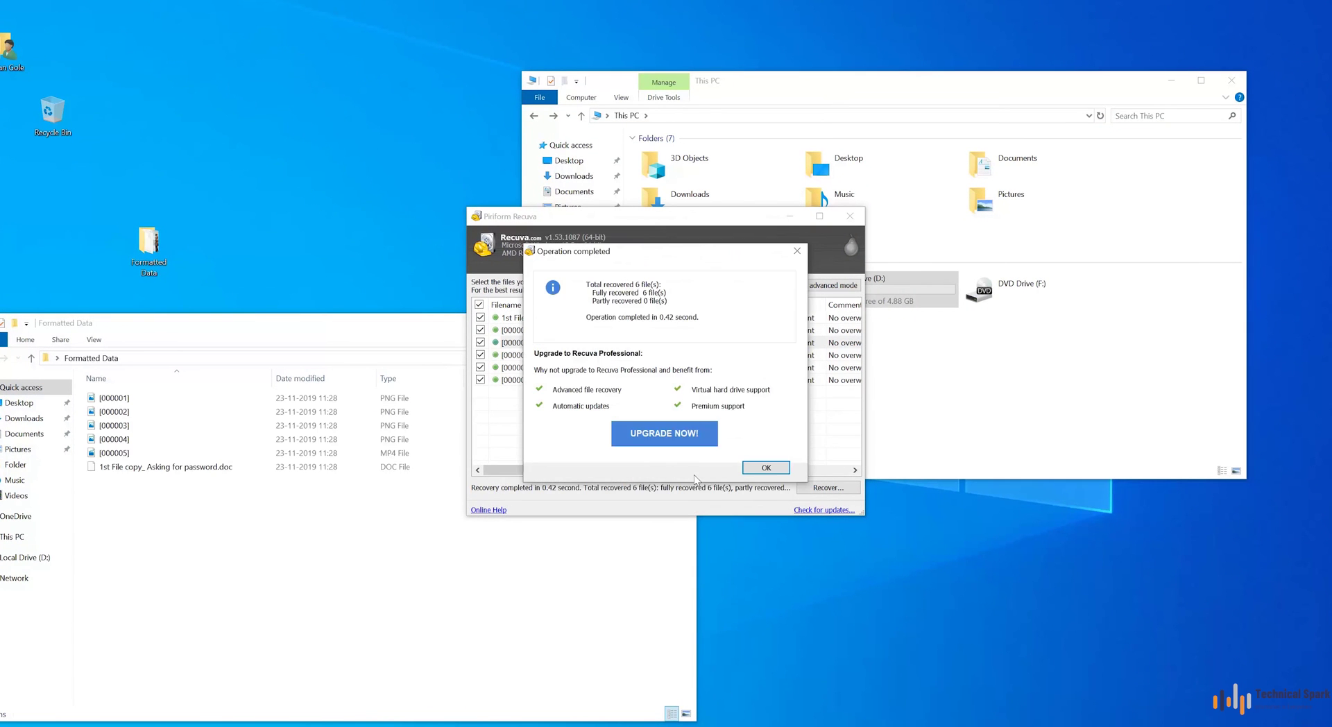
{"action": "left_click", "coordinate": [766, 467]}
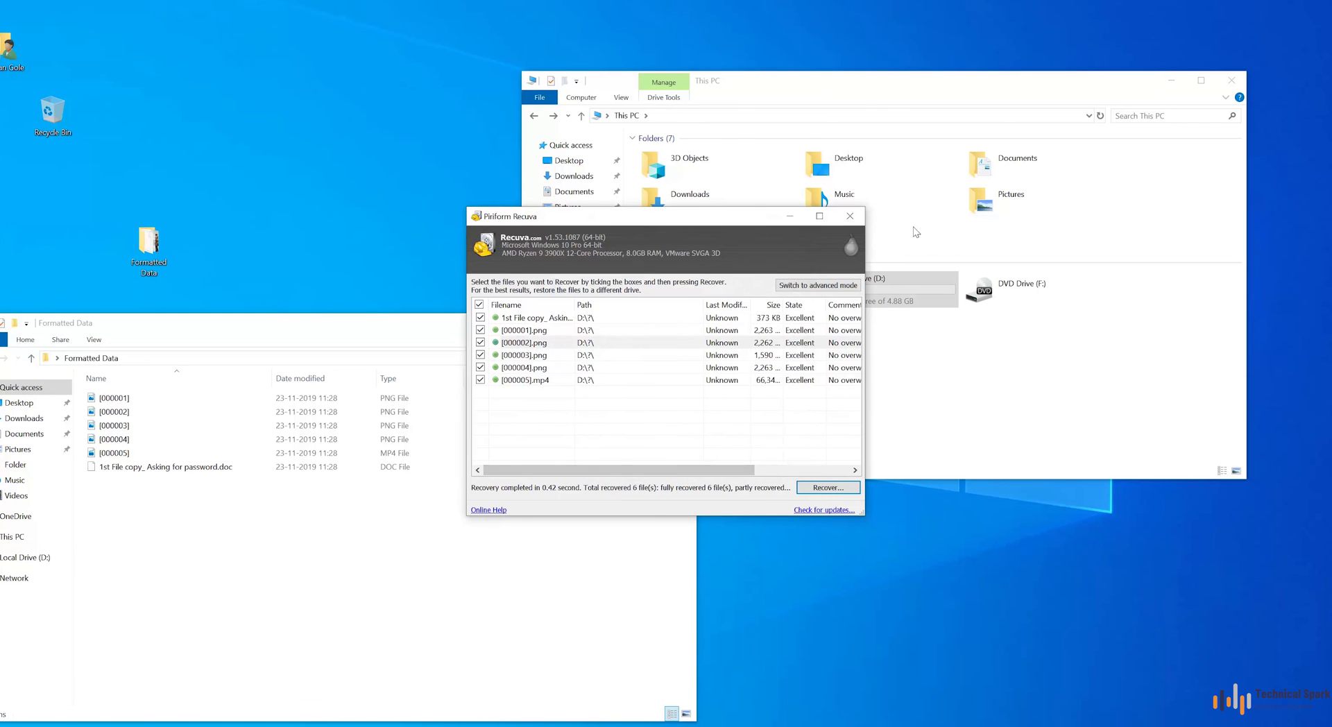
Close Recuva, browse the recovered PNGs in Photos, then seek ahead in the recovered MP4.
{"action": "left_click", "coordinate": [848, 217]}
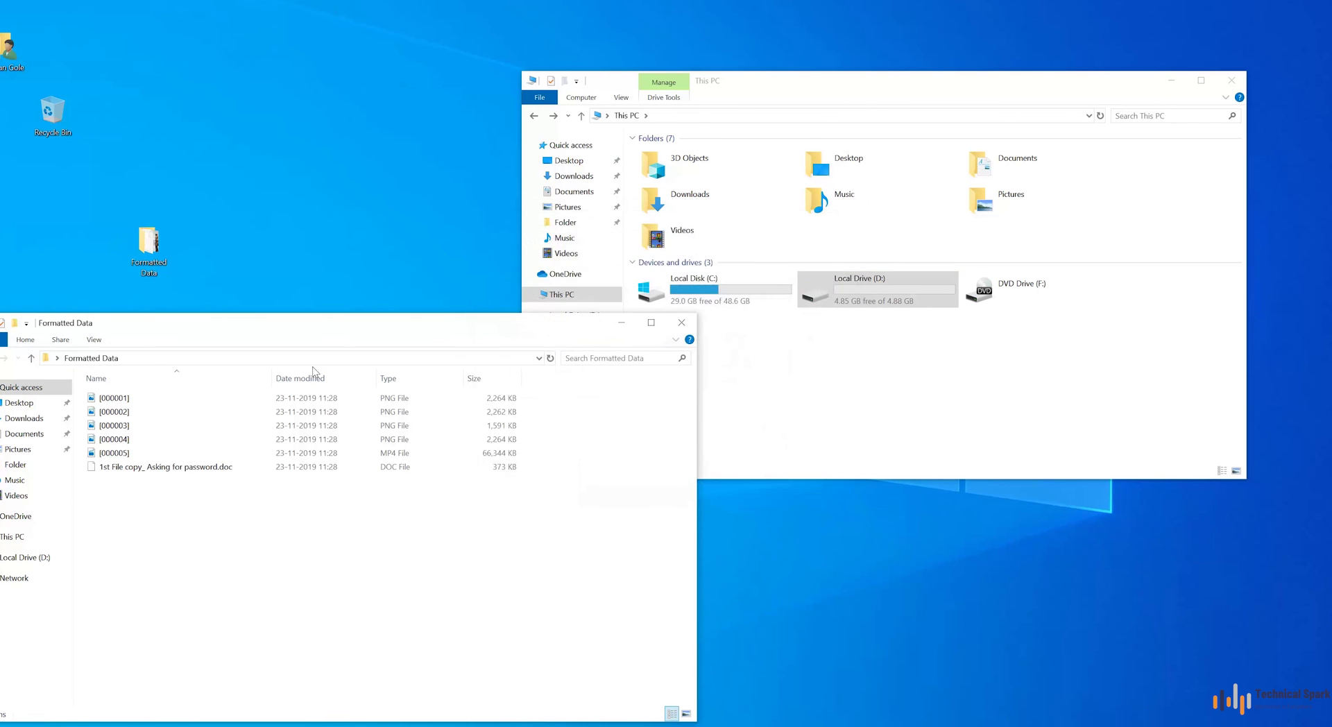
{"action": "left_click_drag", "start_coordinate": [326, 323], "coordinate": [668, 147]}
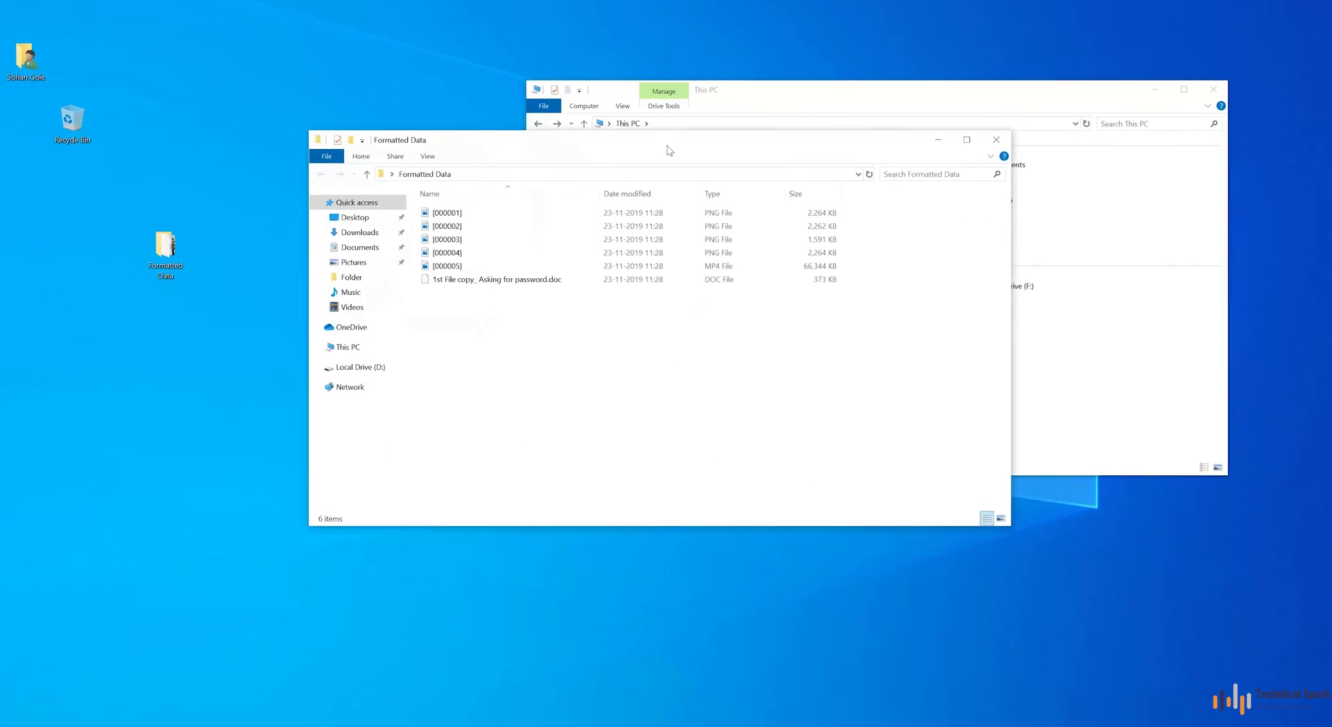
{"action": "left_click", "coordinate": [486, 219]}
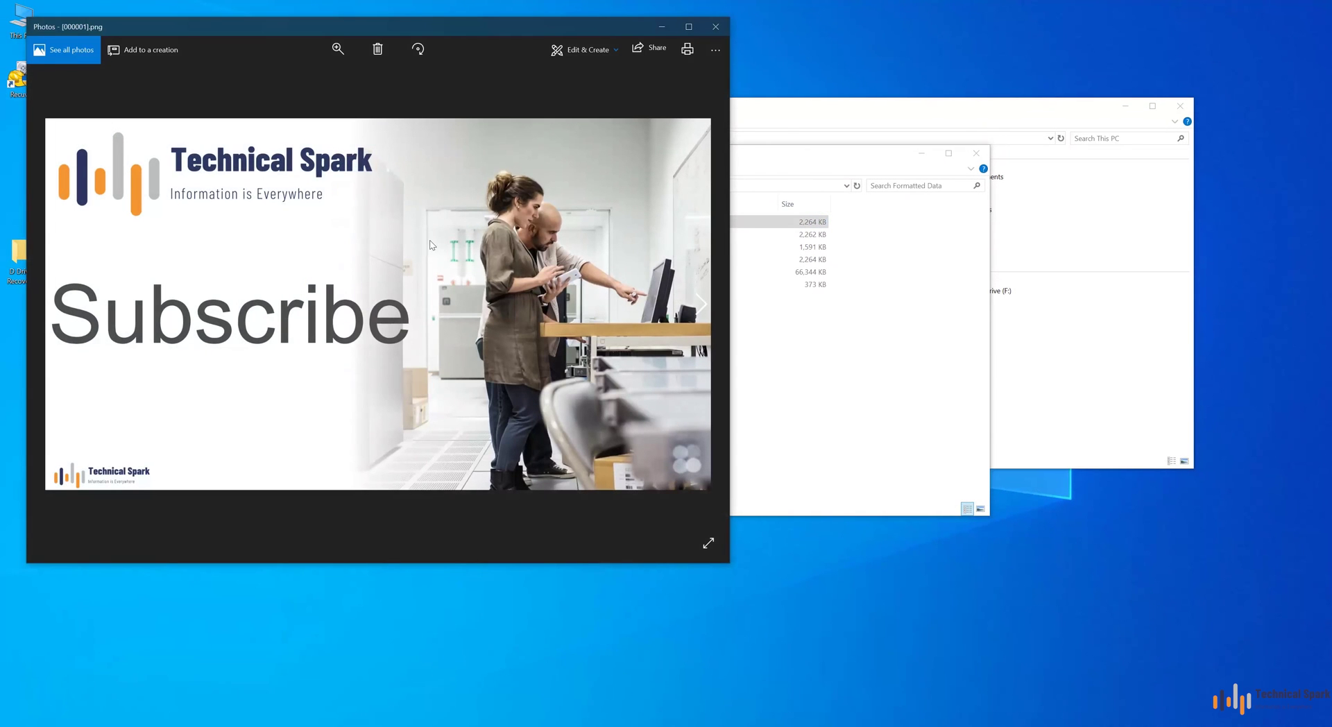
{"action": "key", "text": "Right"}
{"action": "key", "text": "Right"}
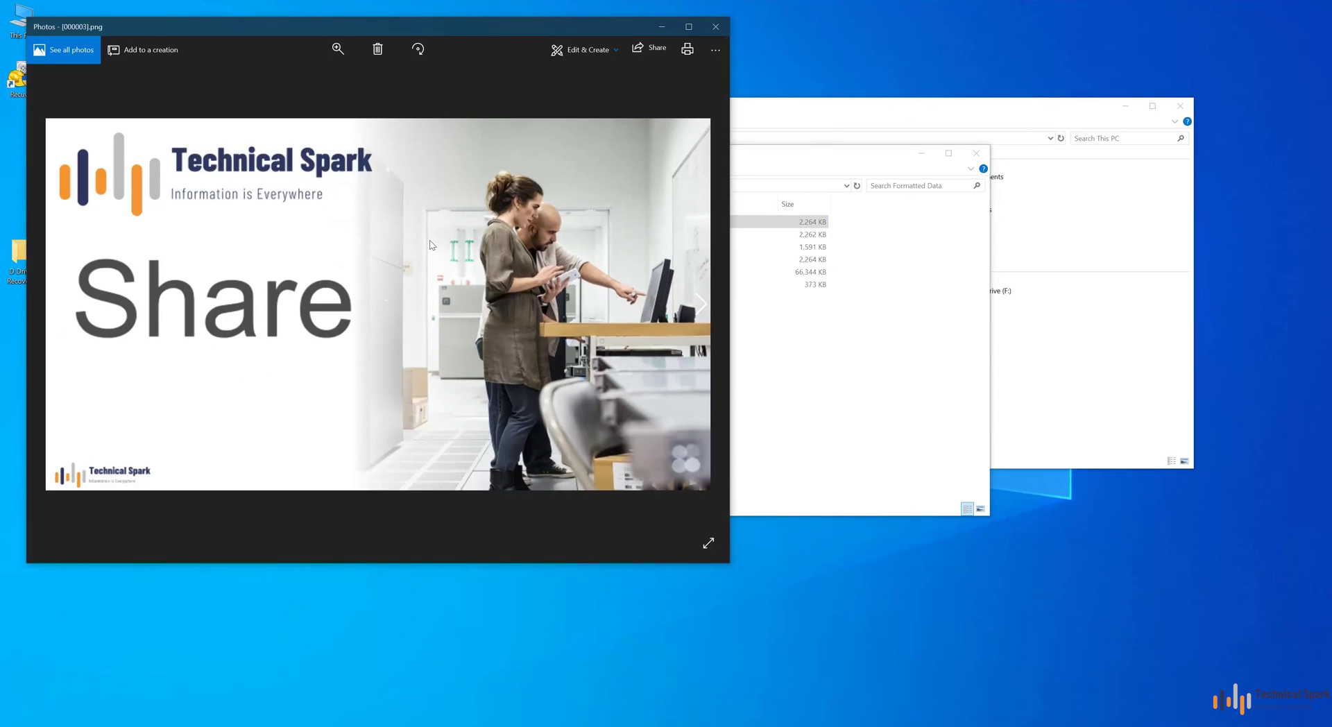
{"action": "key", "text": "Right"}
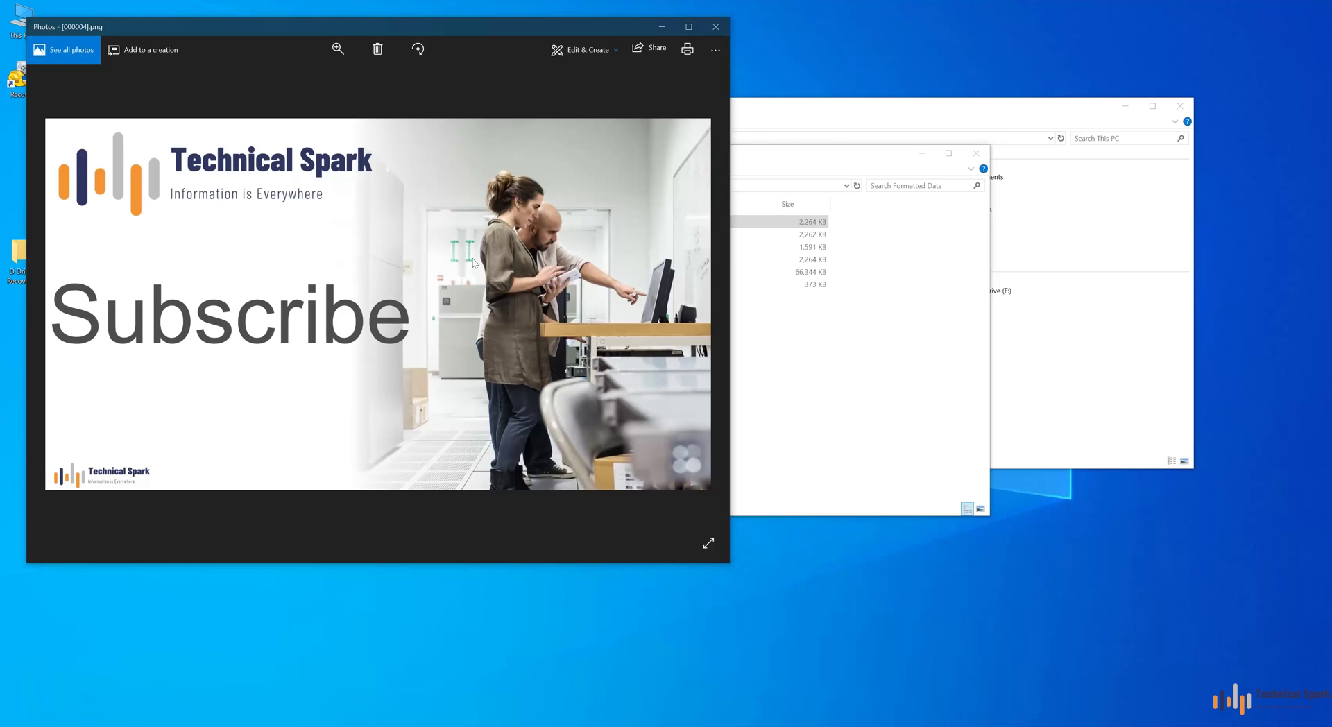
{"action": "left_click", "coordinate": [722, 32]}
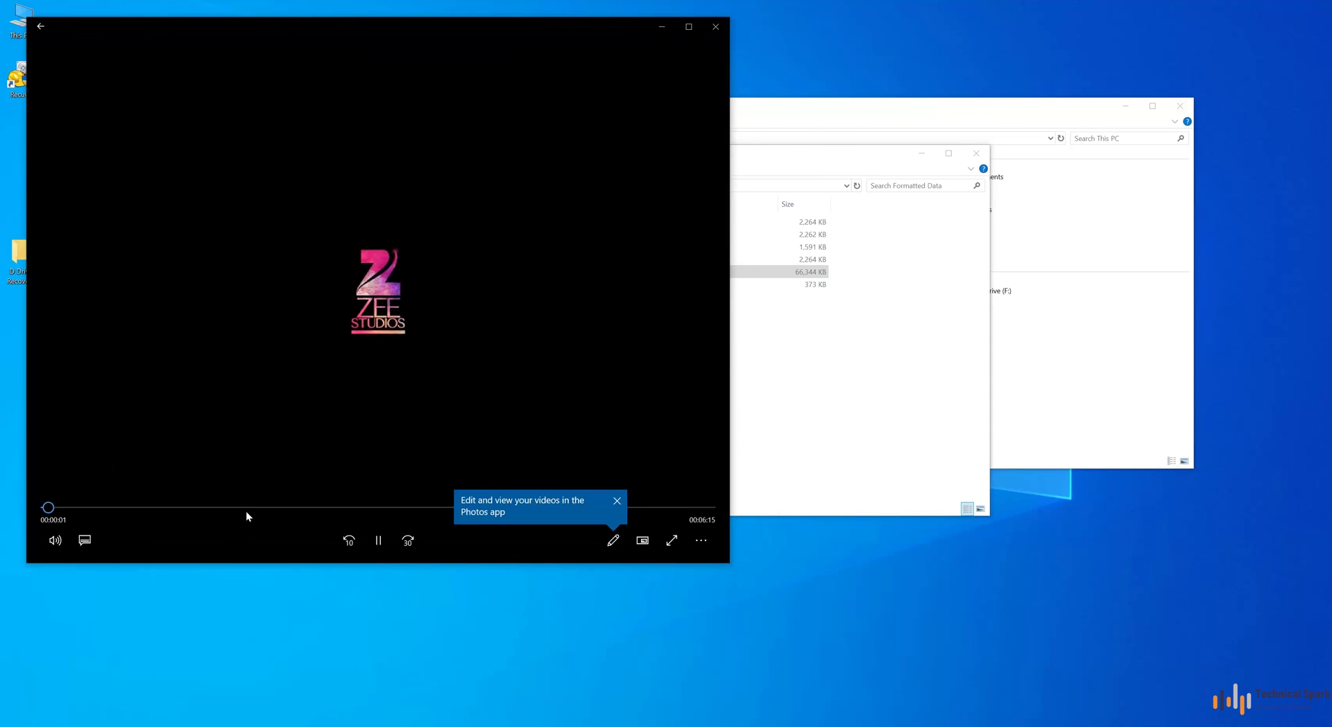
{"action": "left_click", "coordinate": [437, 507]}
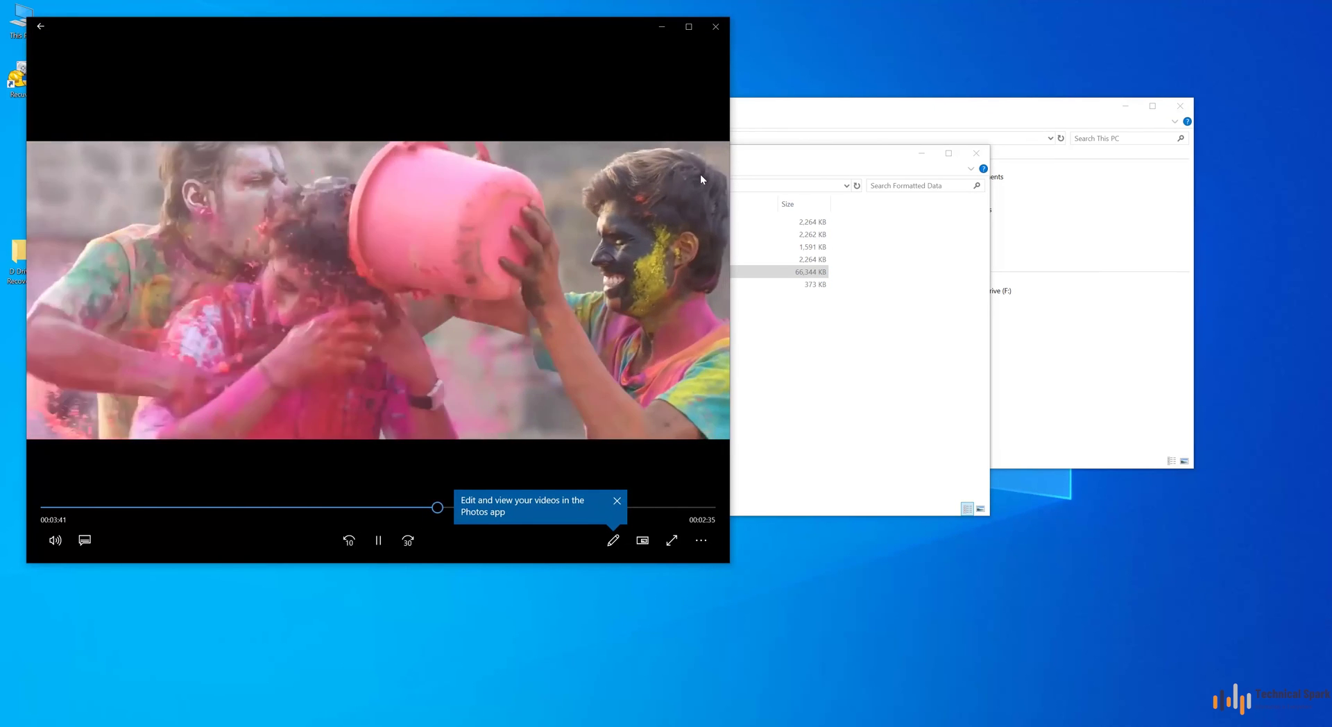
{"action": "left_click", "coordinate": [718, 26]}
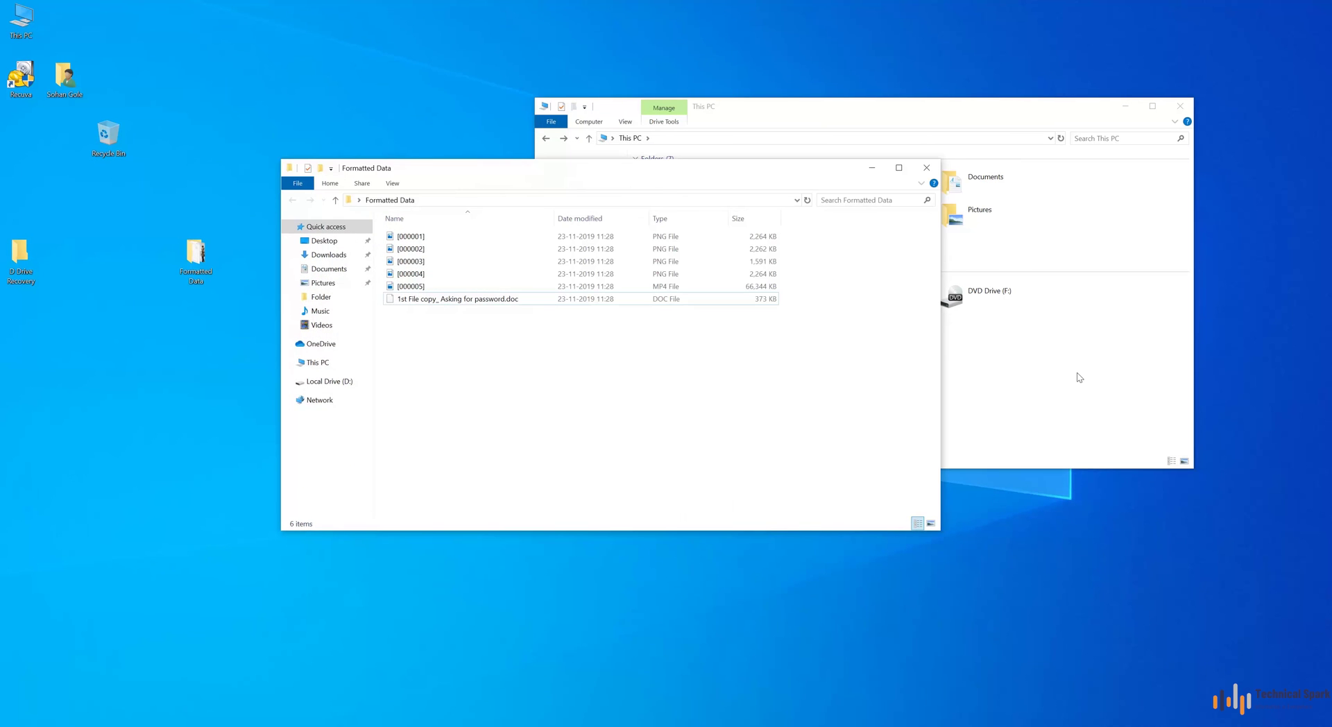